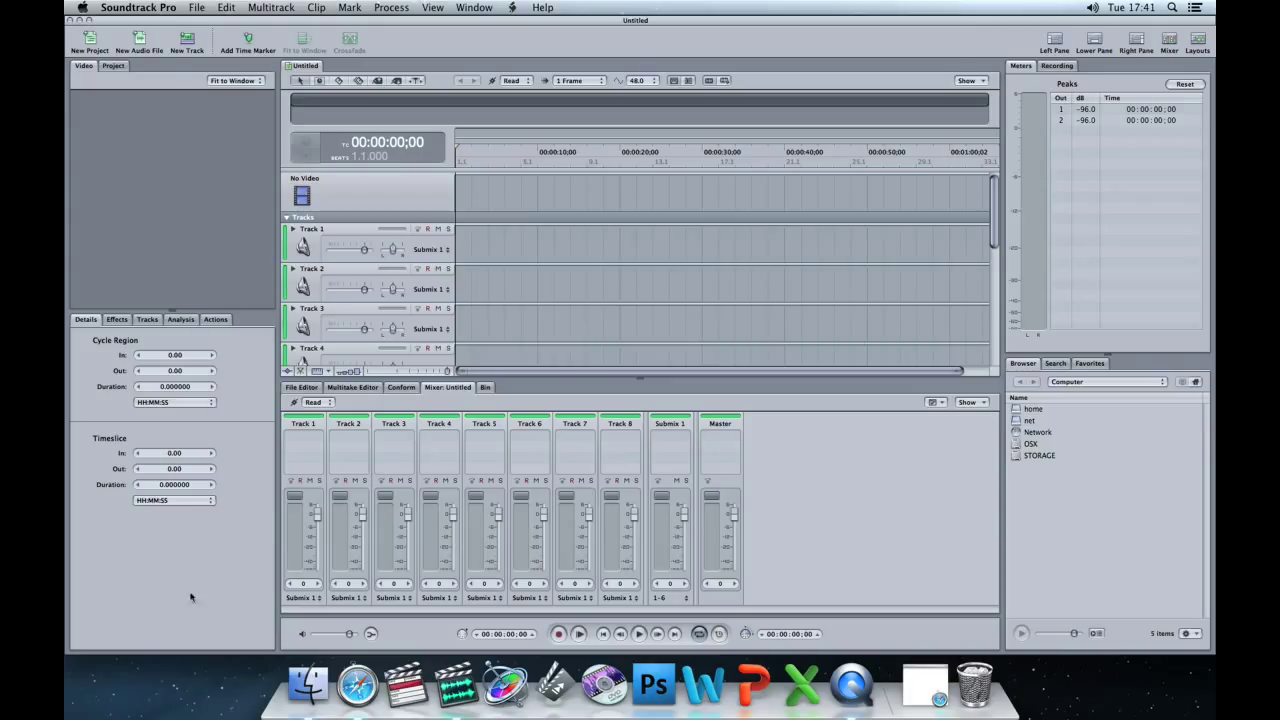
Play the empty timeline for about ten seconds and return the playhead to the start
left_click(457, 148)
mouse_move(457, 148)
left_mouse_down()
mouse_move(804, 152)
mouse_move(455, 158)
left_mouse_up()
mouse_move(458, 151)
left_mouse_down()
mouse_move(677, 157)
mouse_move(445, 165)
left_mouse_up()
key("space")
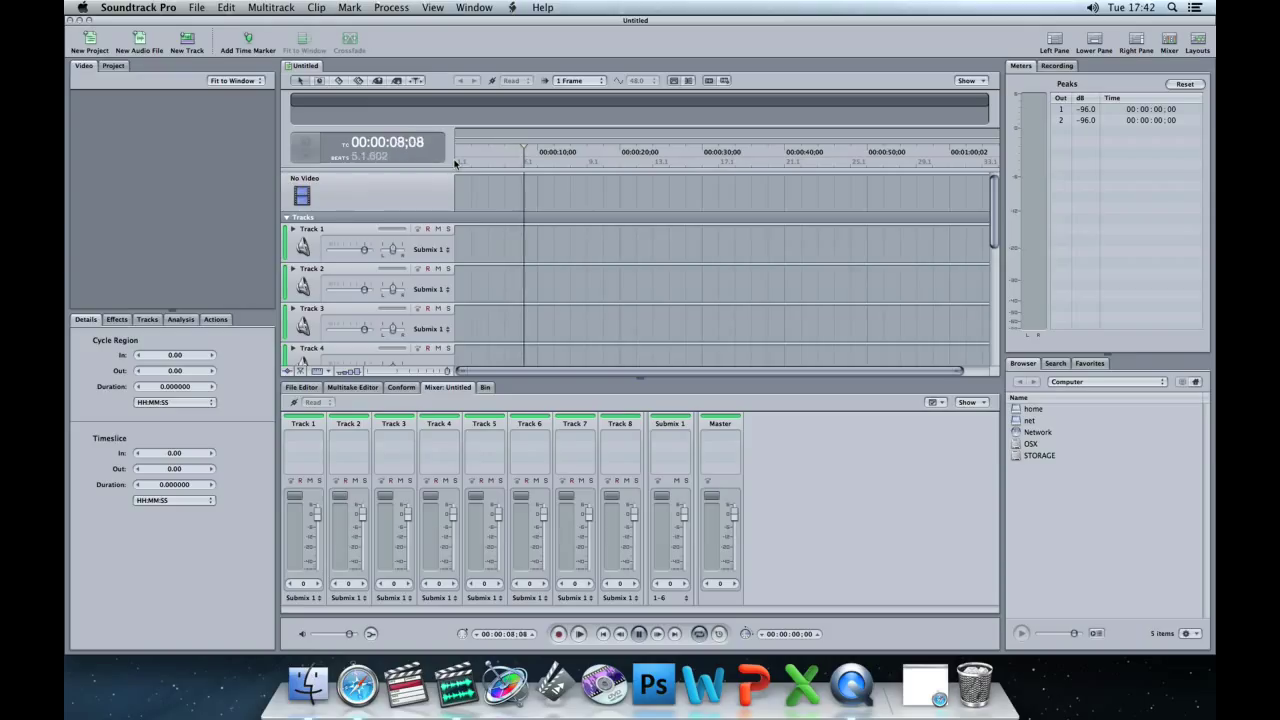
key("space")
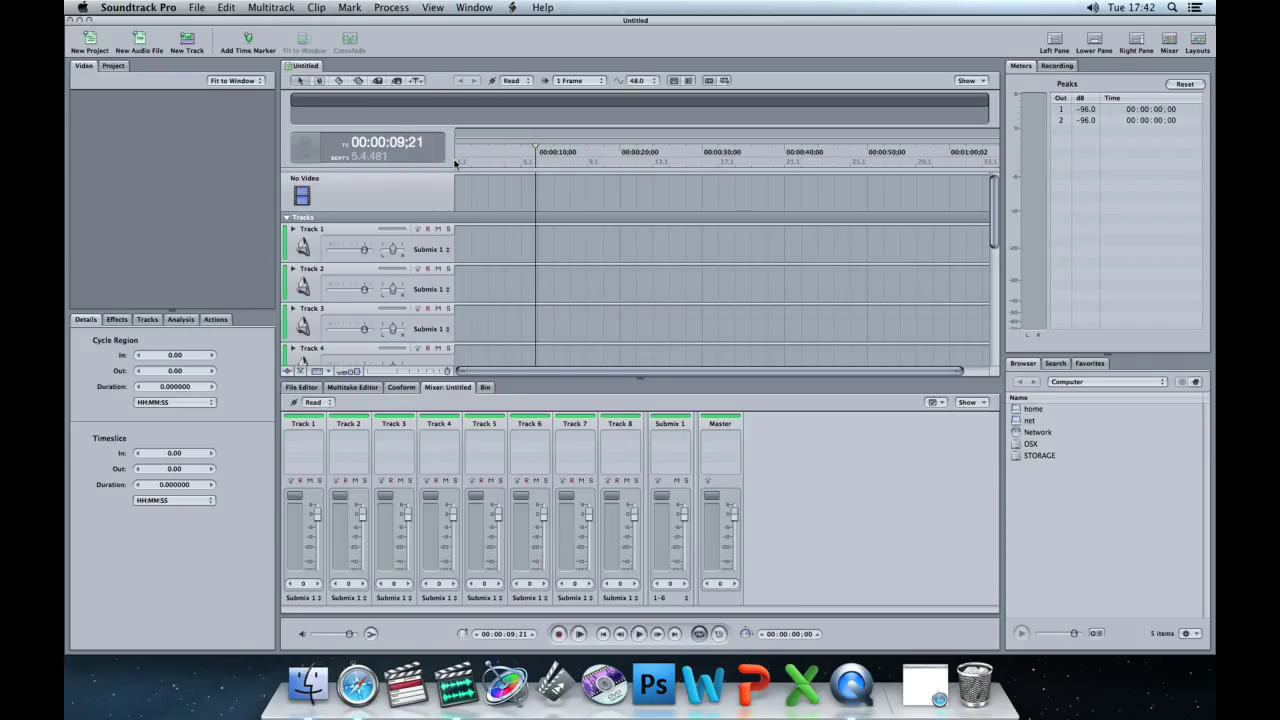
left_click_drag(500, 151, 445, 155)
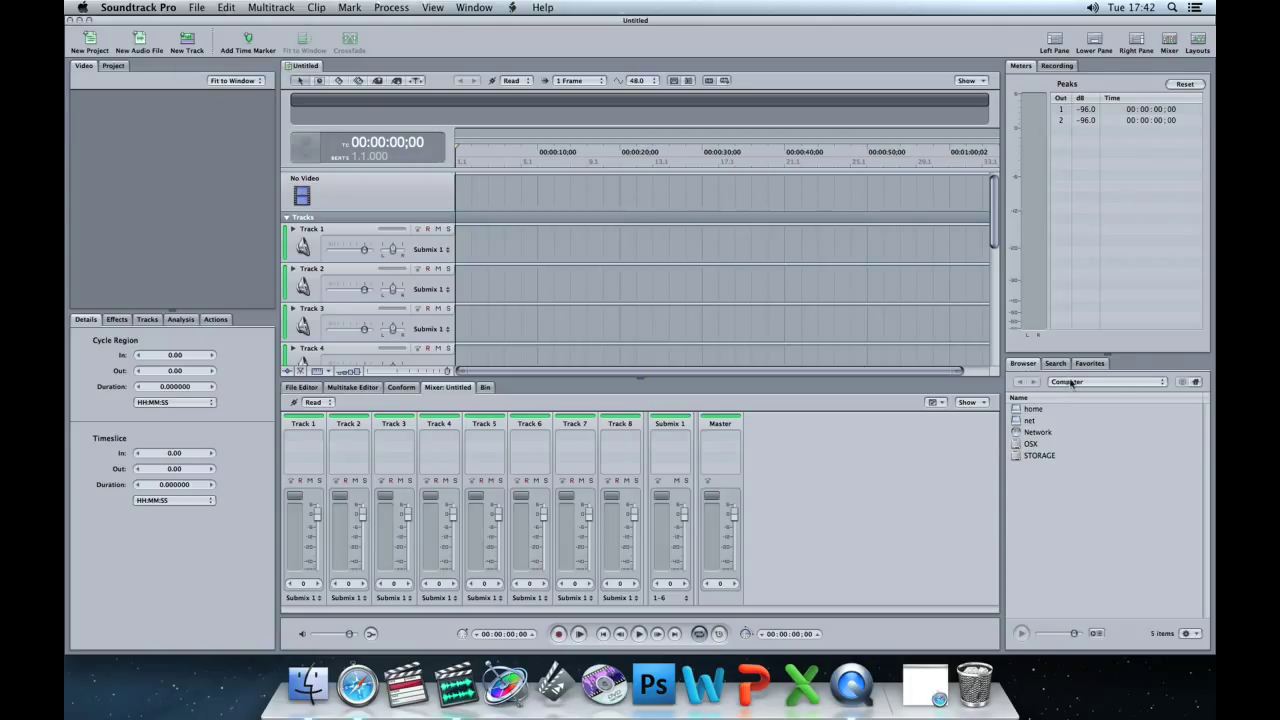
Open the Your_Precious_Love folder on the student account's Desktop in the file browser
left_click(1197, 384)
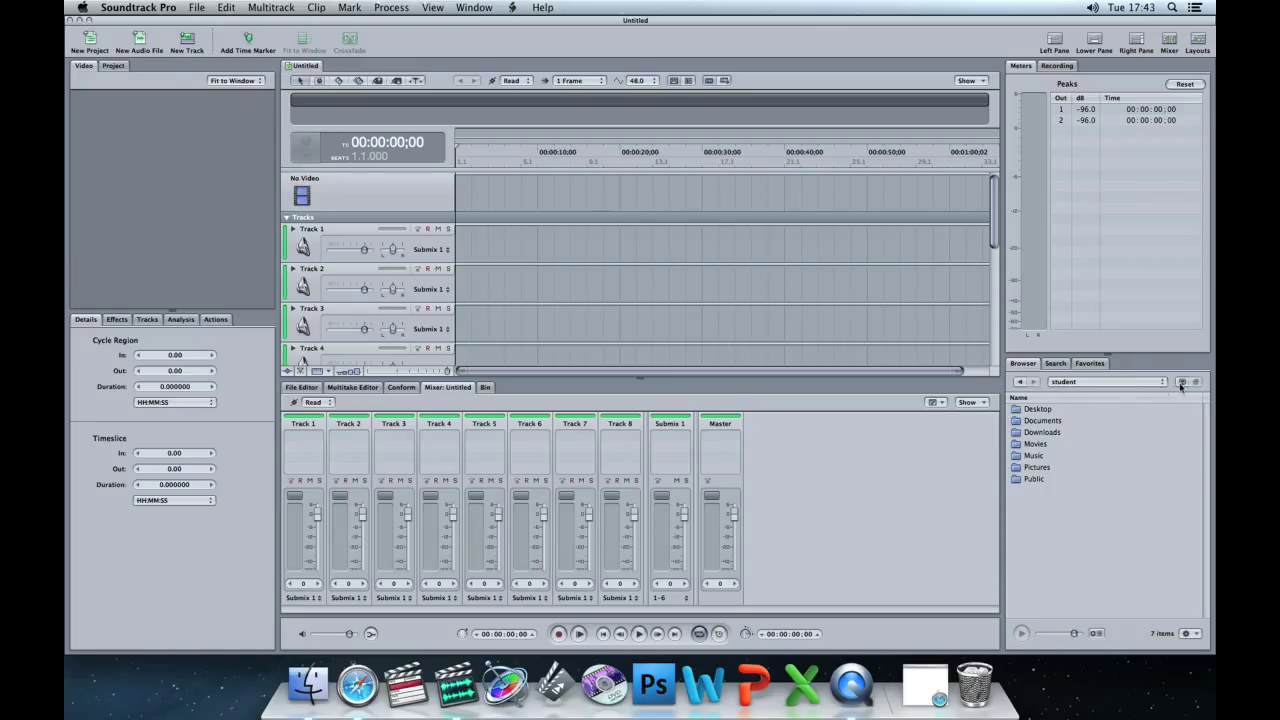
left_click(1181, 383)
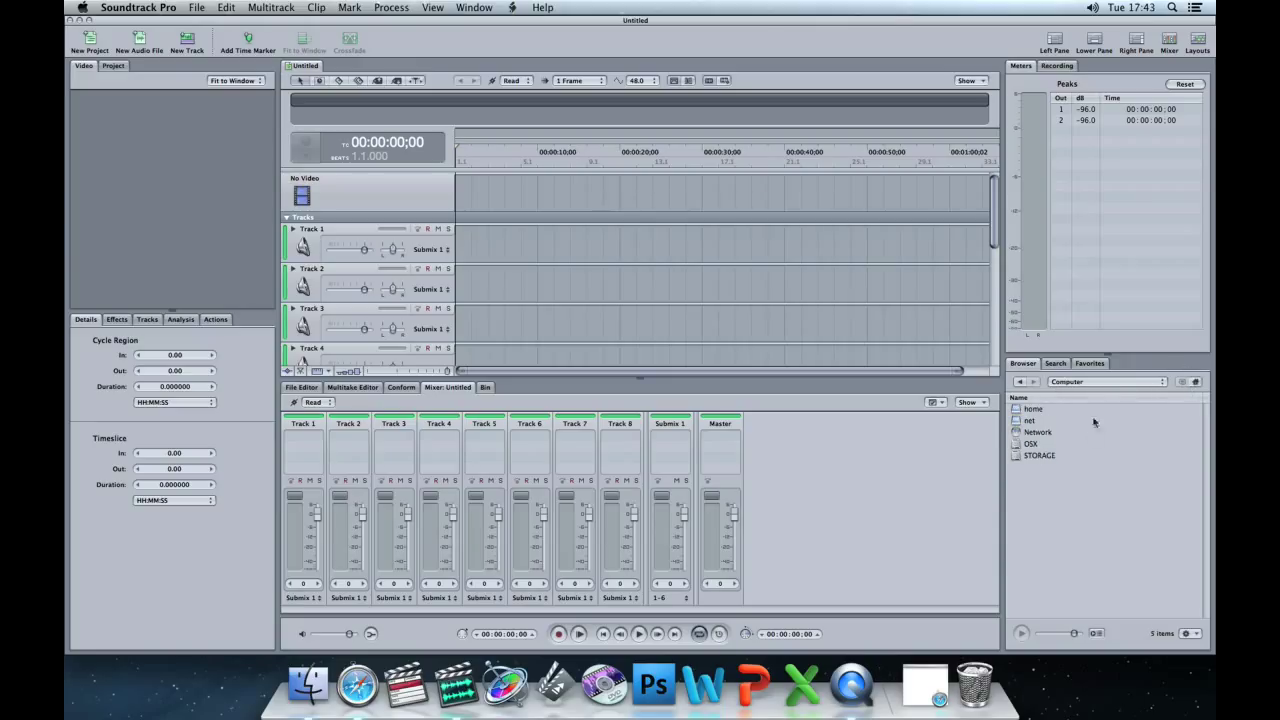
left_click(1194, 383)
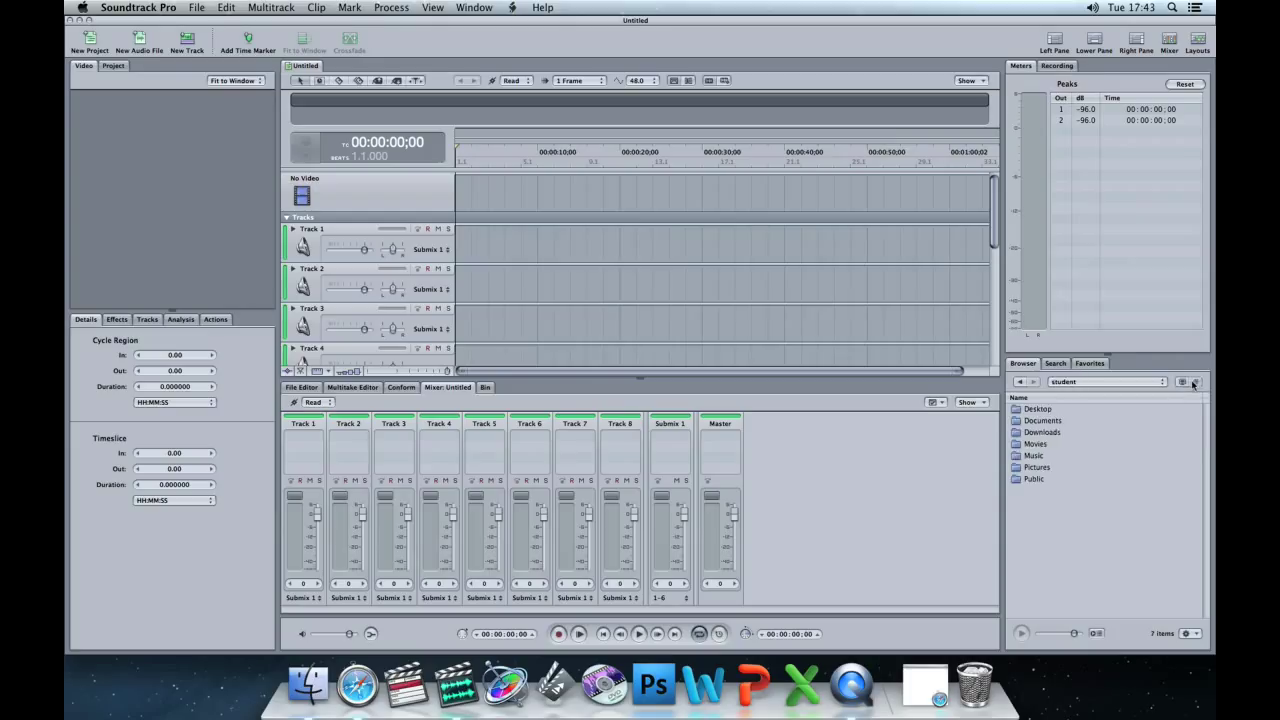
double_click(1037, 410)
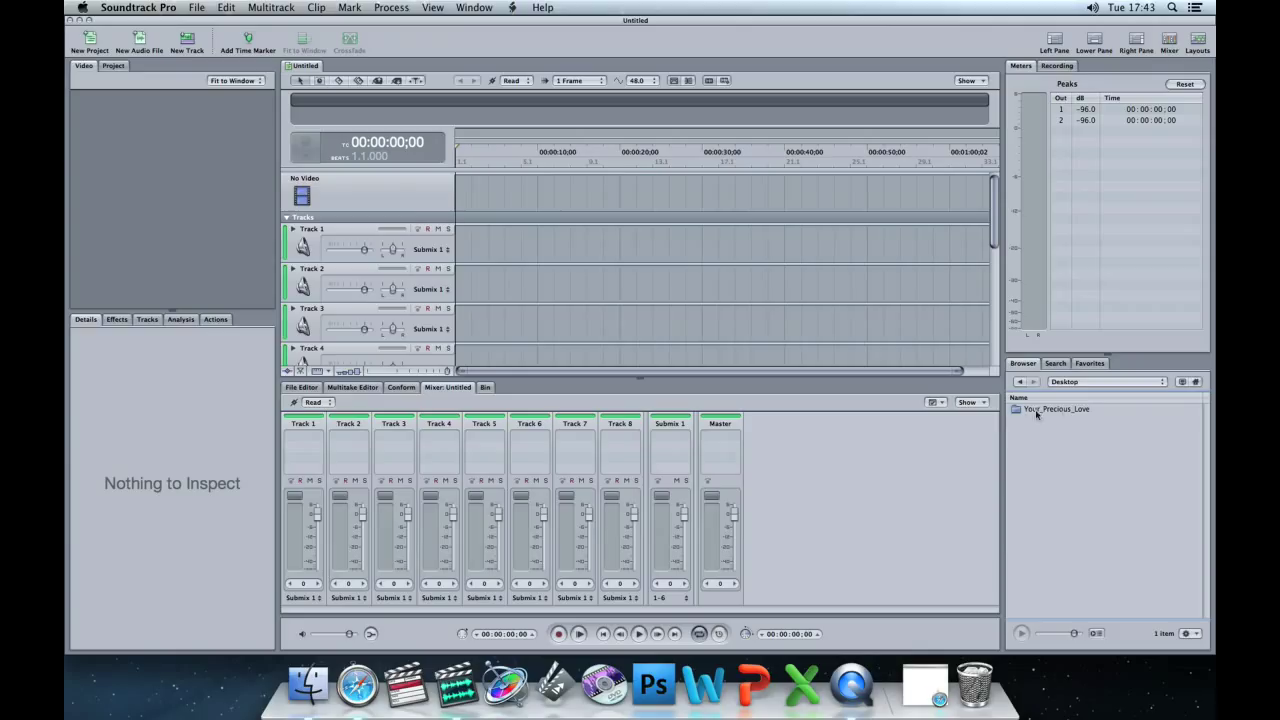
left_click(1052, 412)
double_click(1052, 412)
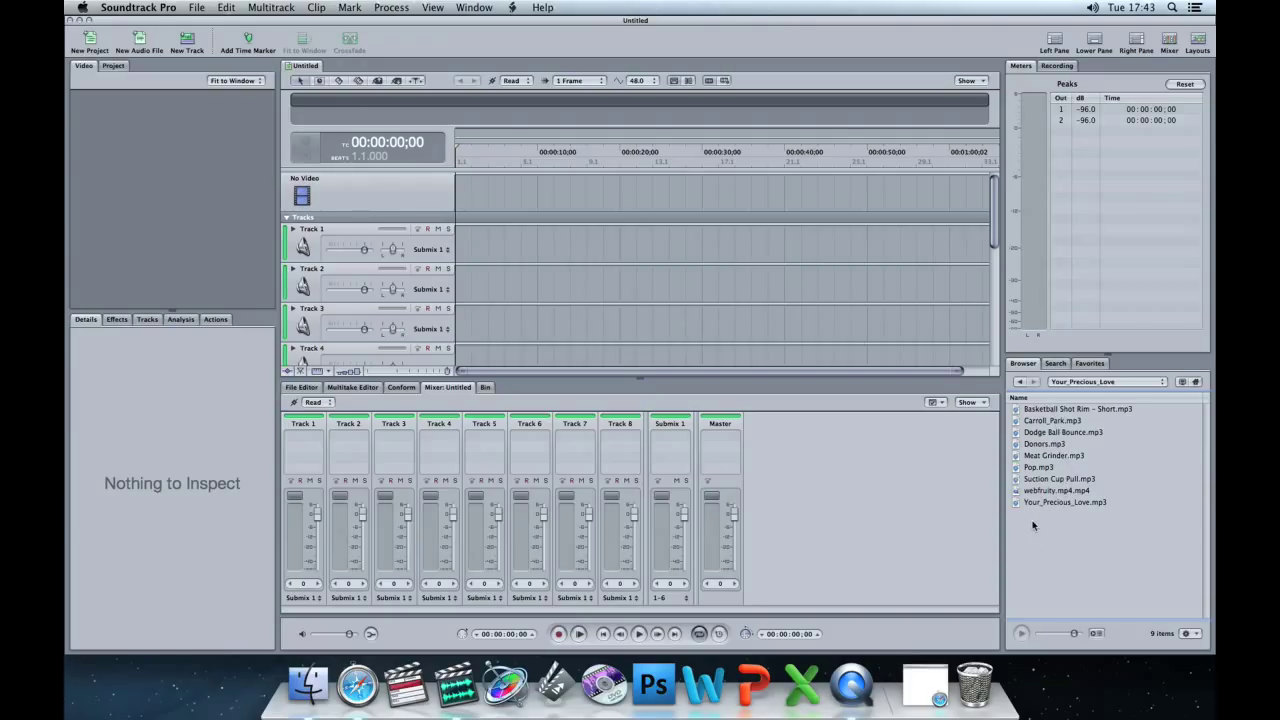
Try placing webfruity.mp4 on Track 3 at about 38 seconds and undo that placement
left_click(1057, 492)
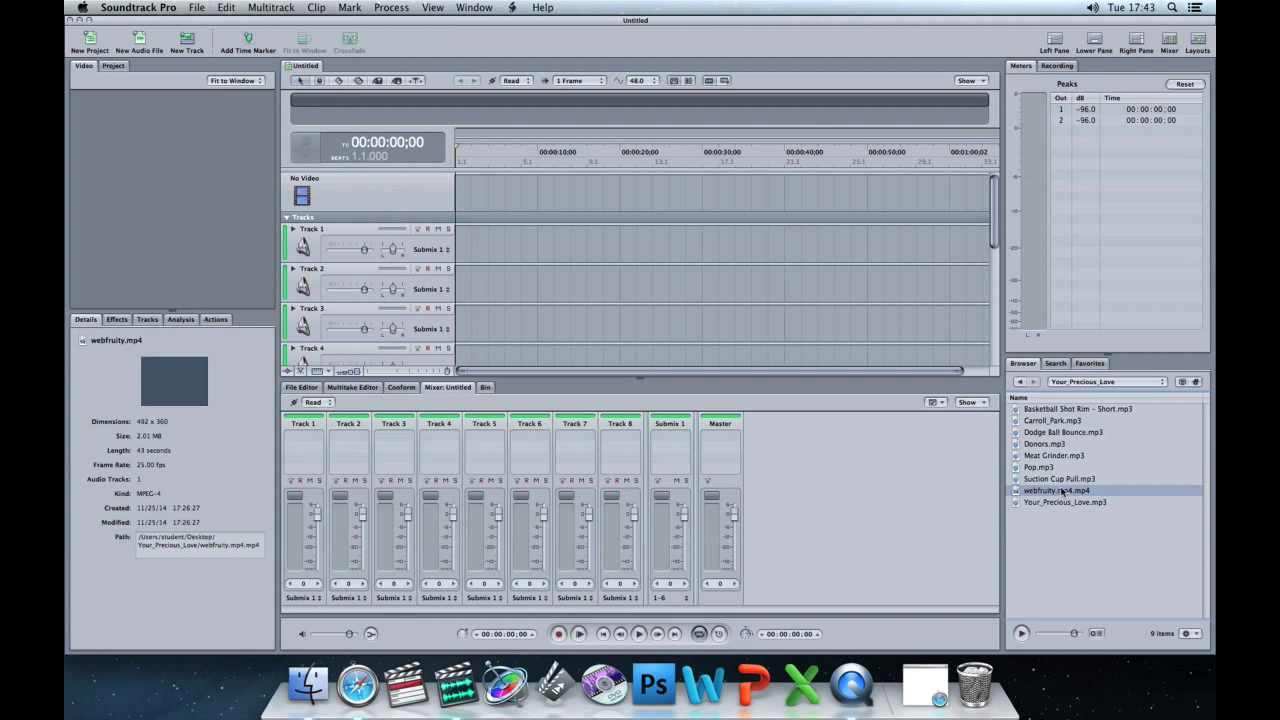
left_click_drag(1062, 492, 775, 328)
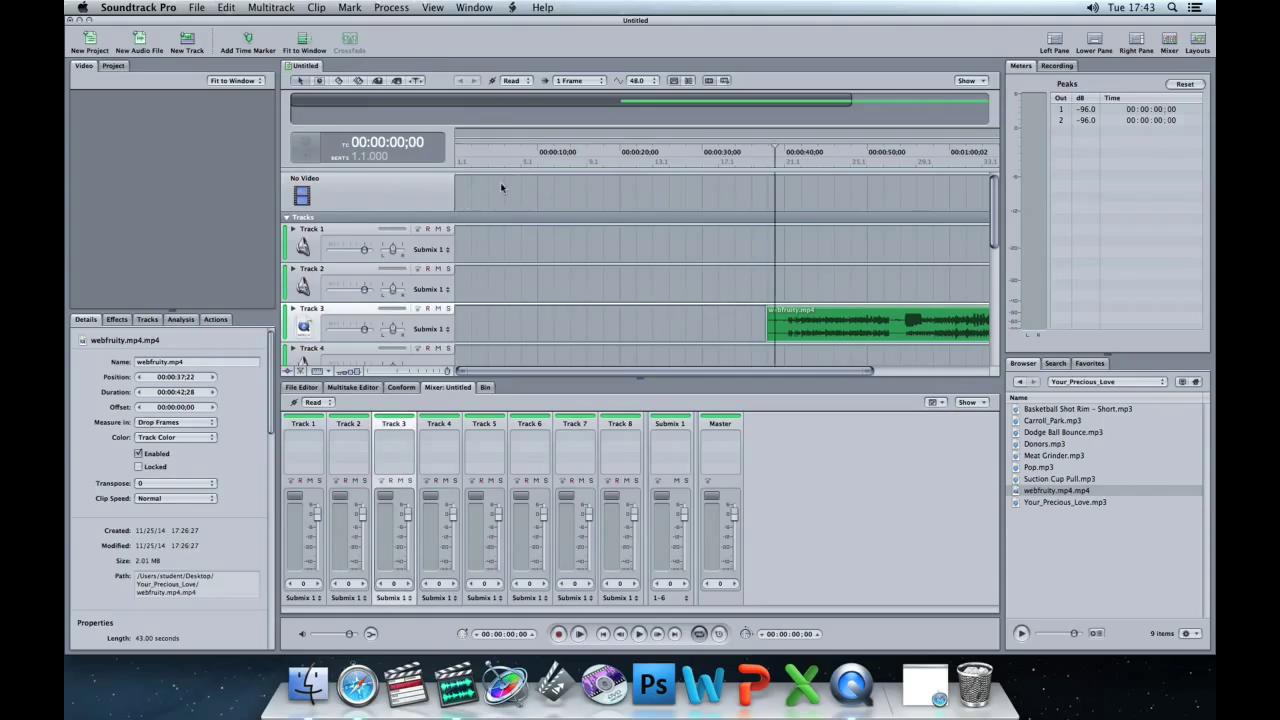
key("super+z")
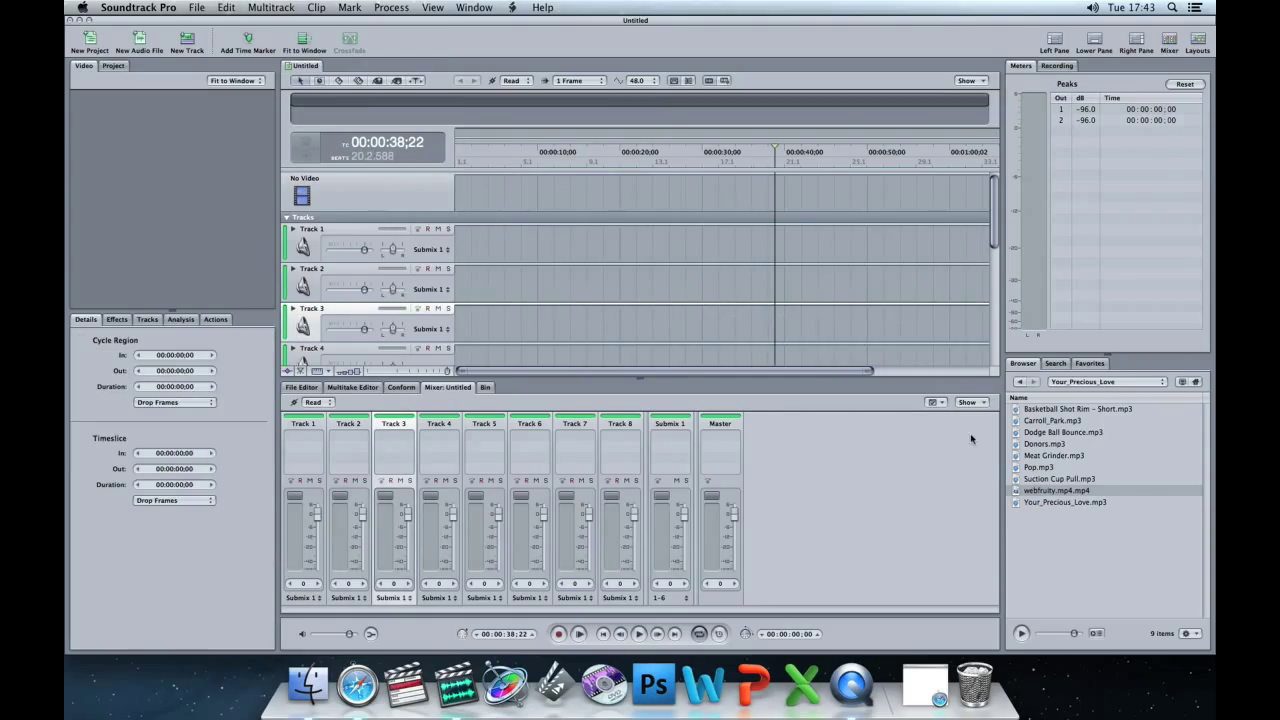
Add webfruity.mp4 to the video track and play its first two seconds from the start
left_click_drag(1060, 490, 467, 197)
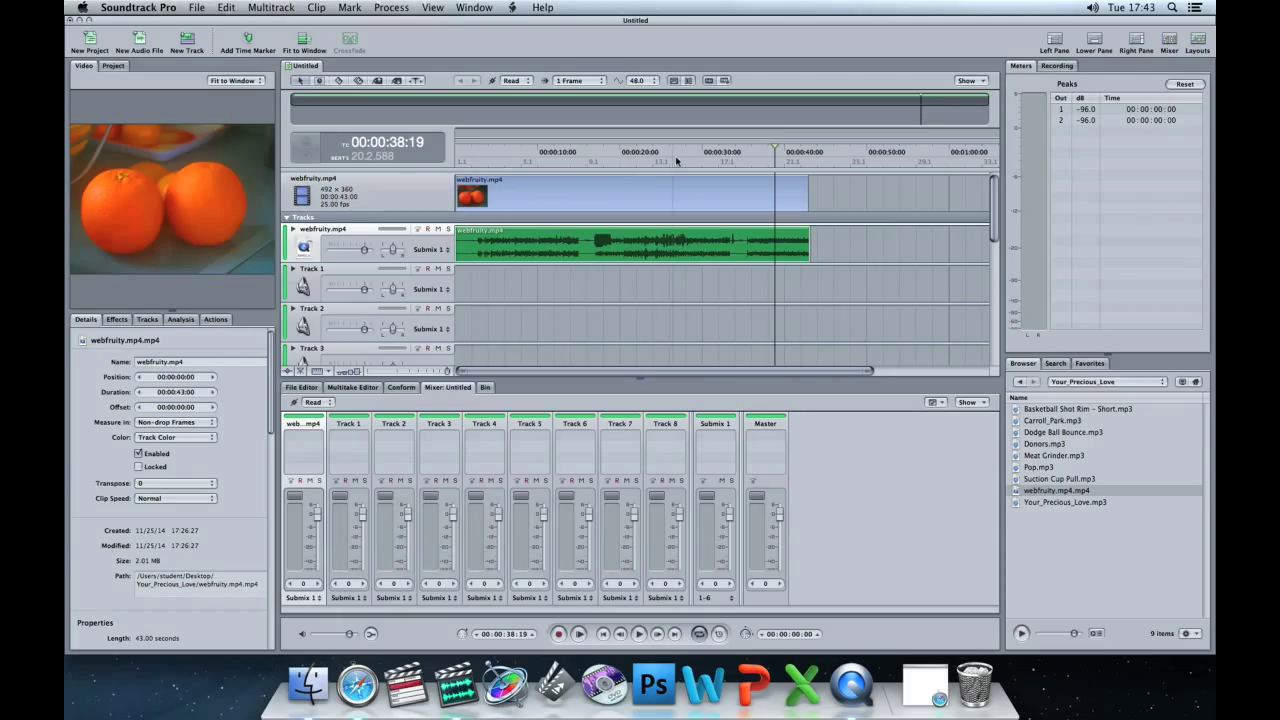
left_click_drag(757, 150, 414, 157)
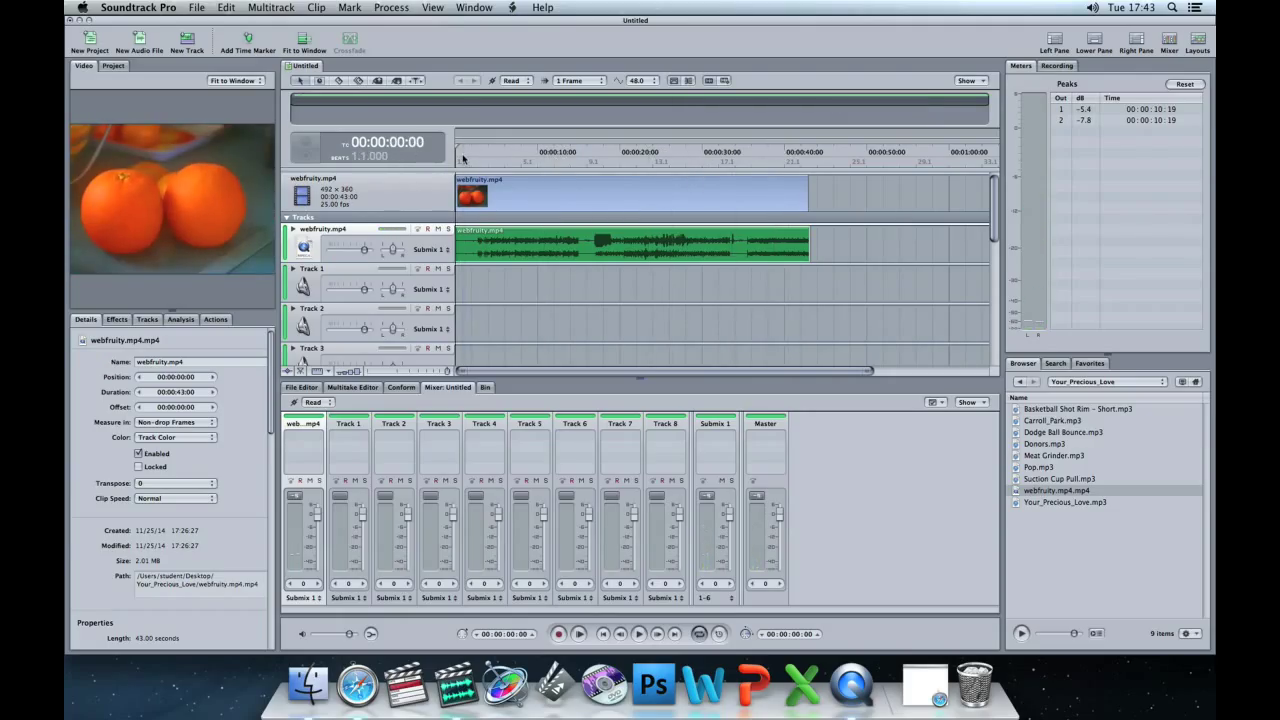
key("space")
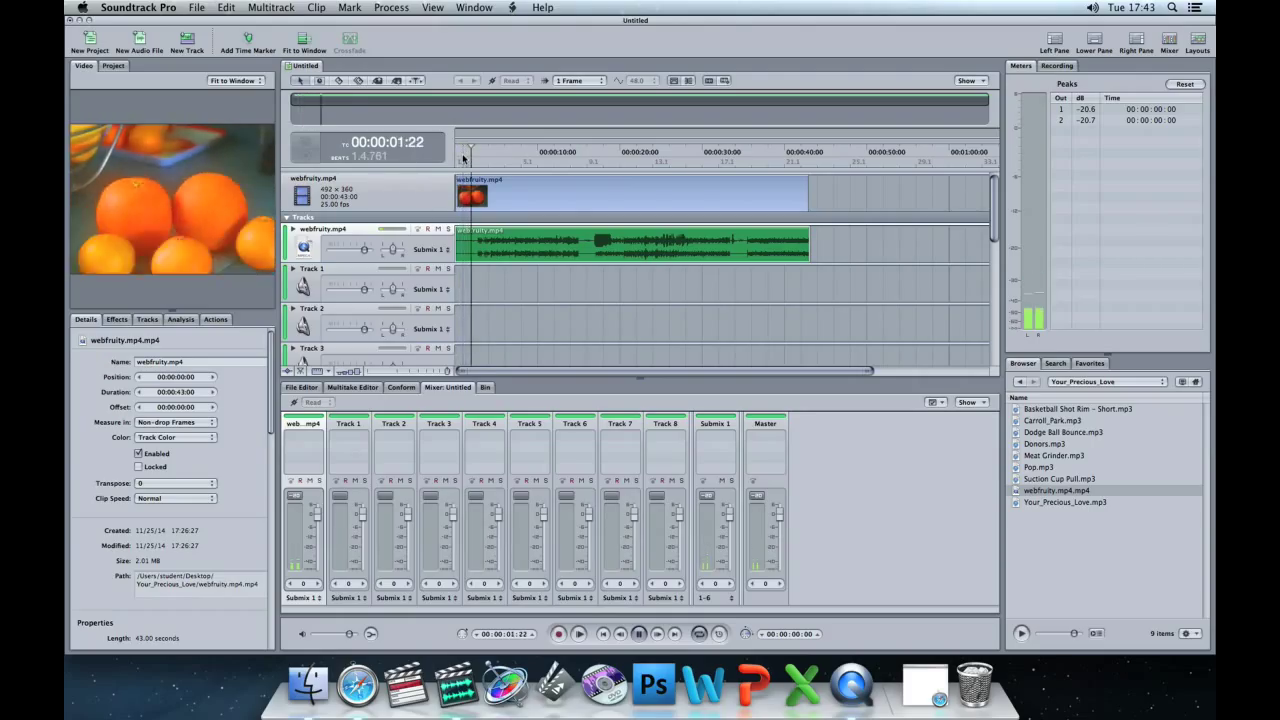
key("space")
Inspect the webfruity.mp4 track's volume and pan envelopes, collapse them, and delete the track's original audio clip
left_click(304, 232)
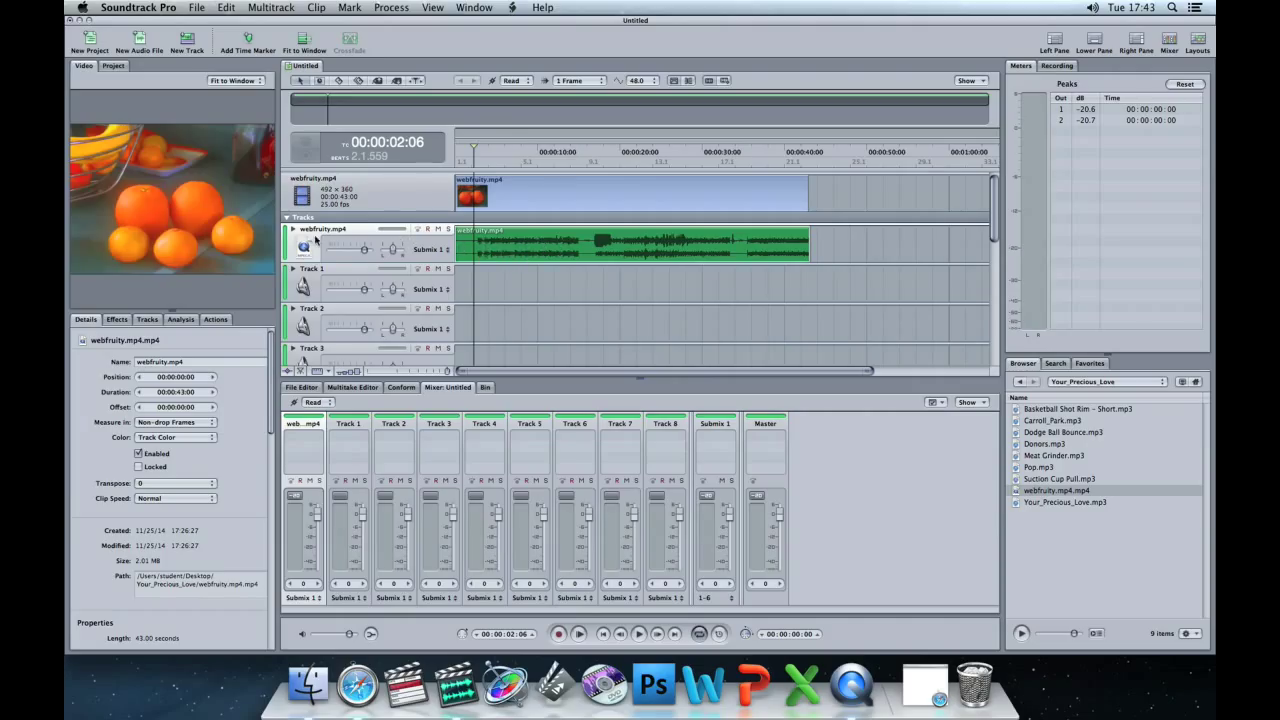
left_click(293, 230)
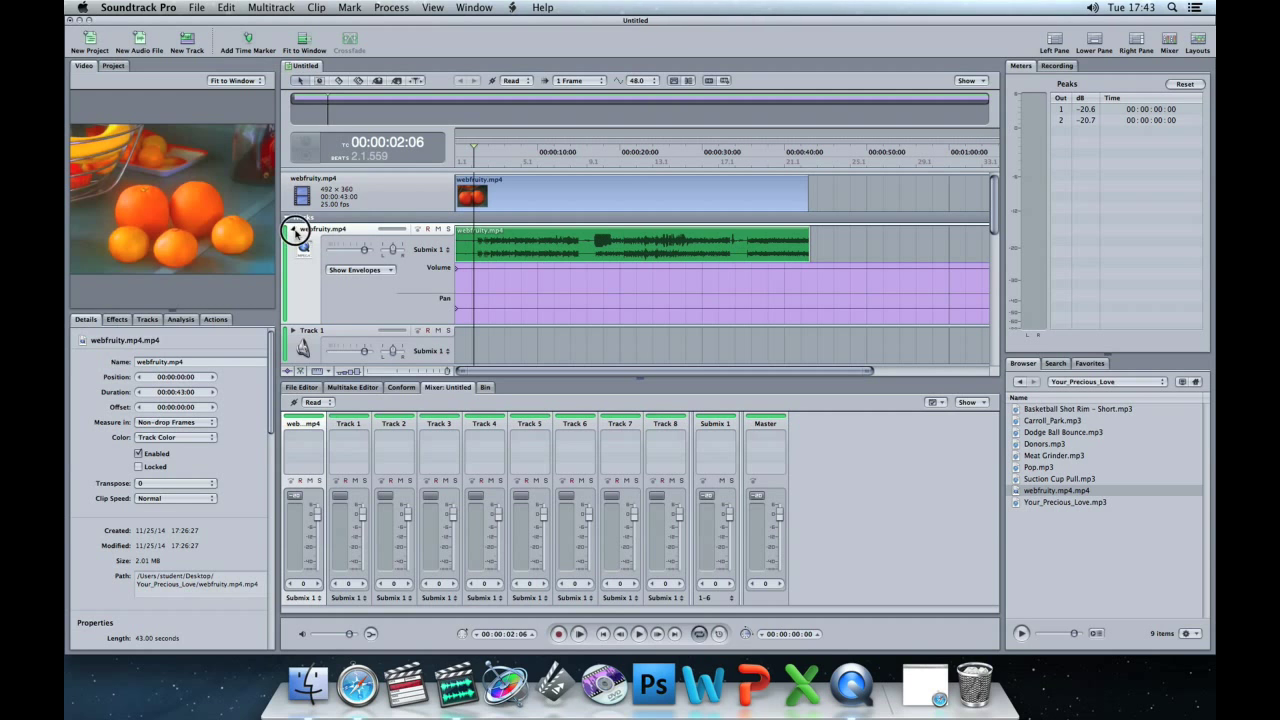
left_click(293, 230)
left_click(822, 251)
left_click(788, 250)
left_click(766, 248)
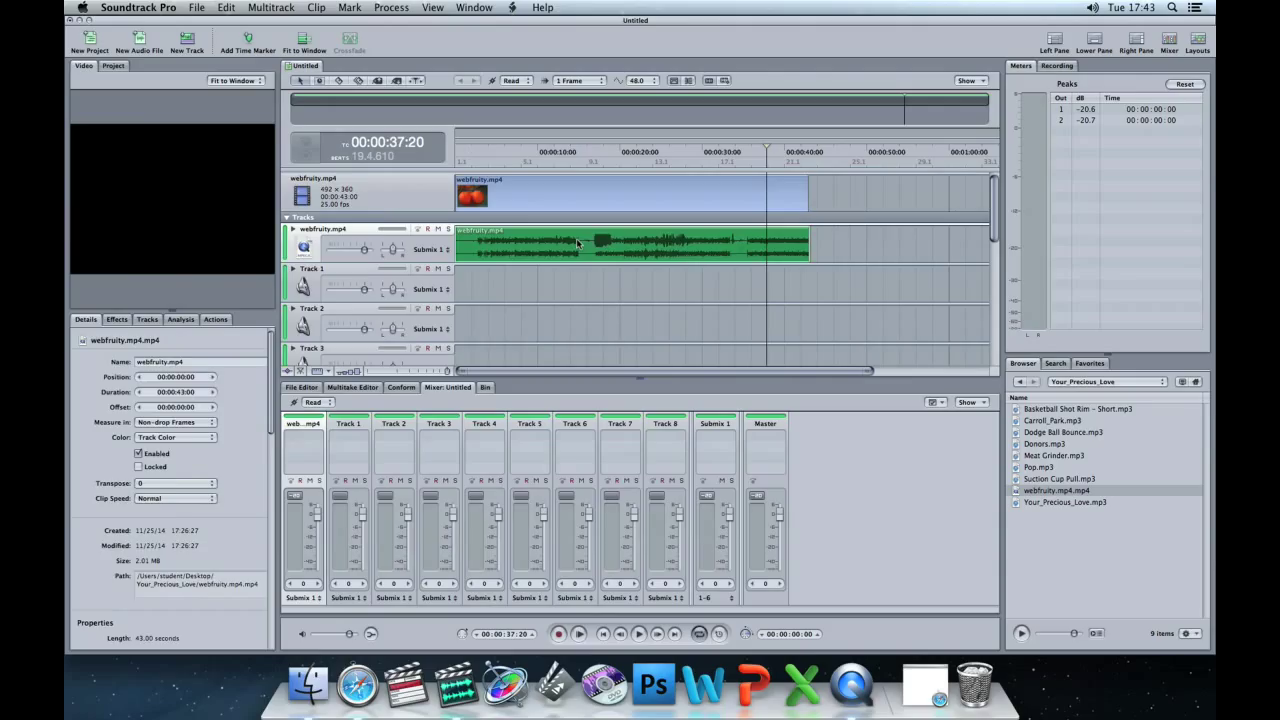
key("Delete")
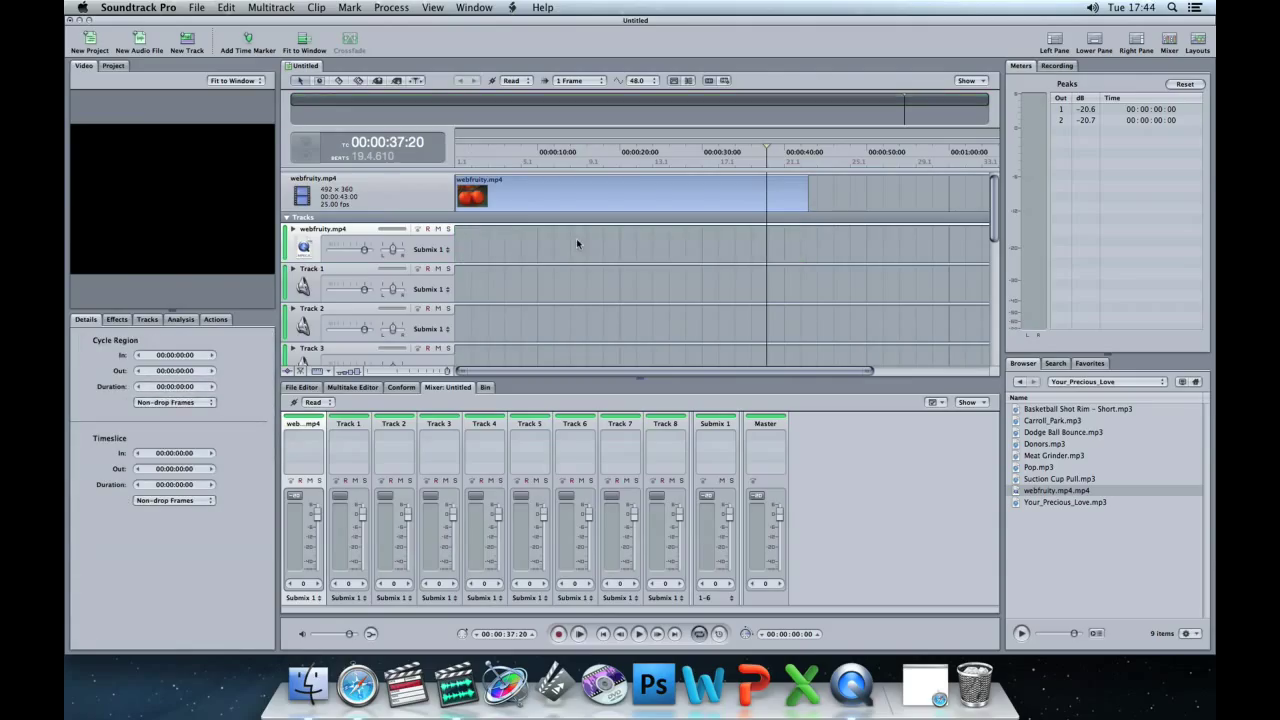
Return the playhead to the start and place Meat Grinder.mp3 at the beginning of Track 1
left_click(752, 155)
left_click_drag(493, 162, 443, 160)
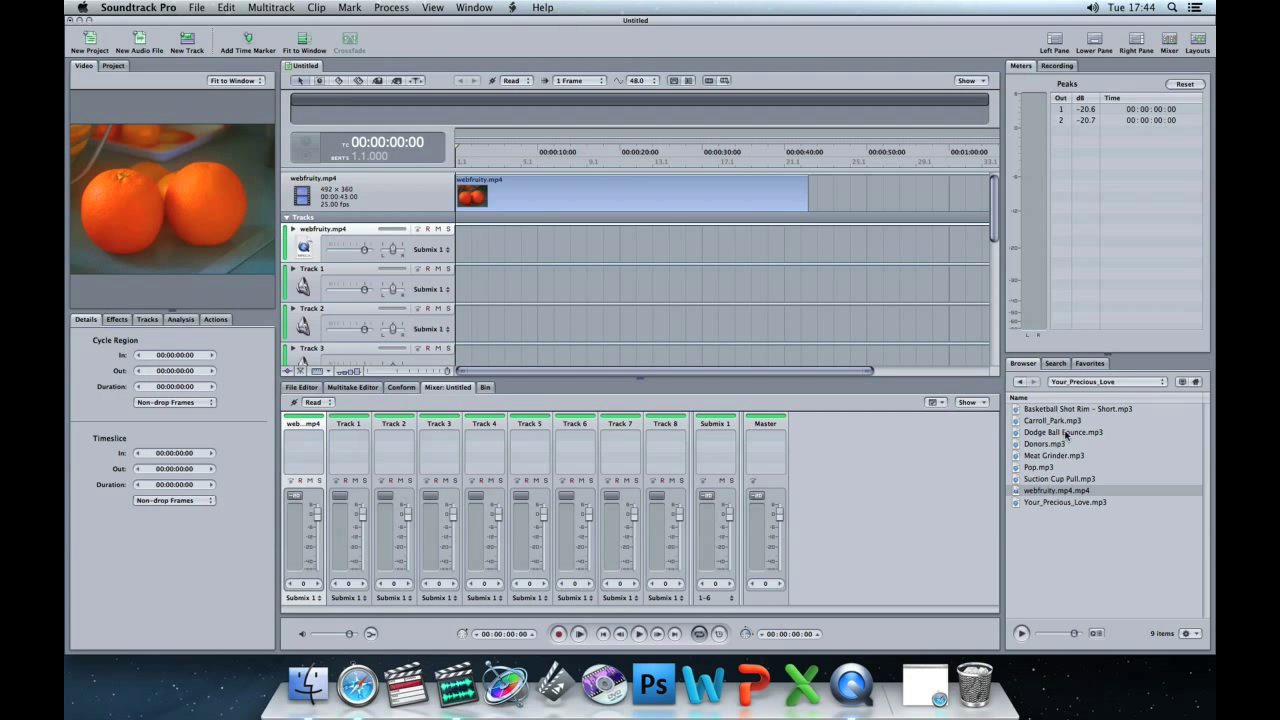
left_click(1045, 458)
left_click_drag(1045, 458, 460, 277)
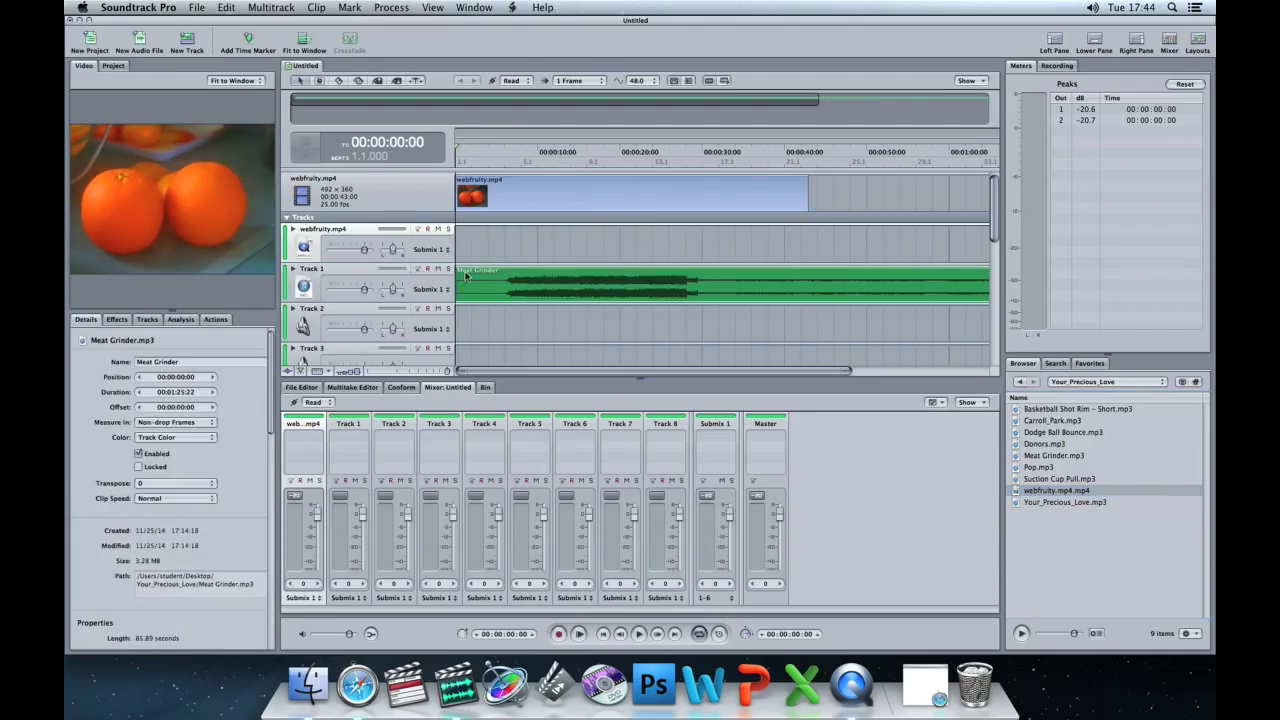
Audition Donors.mp3 and Dodge Ball Bounce.mp3 from the file browser and slightly lower the preview volume
left_click(1060, 445)
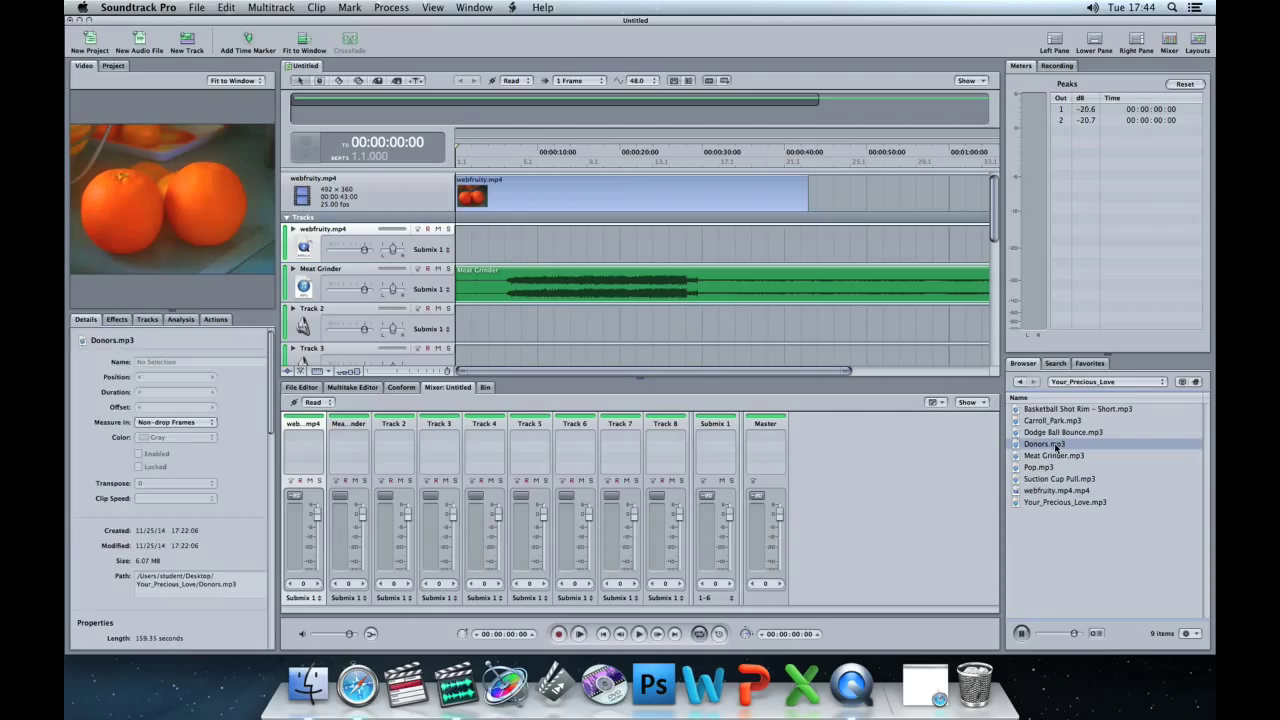
left_click(1022, 634)
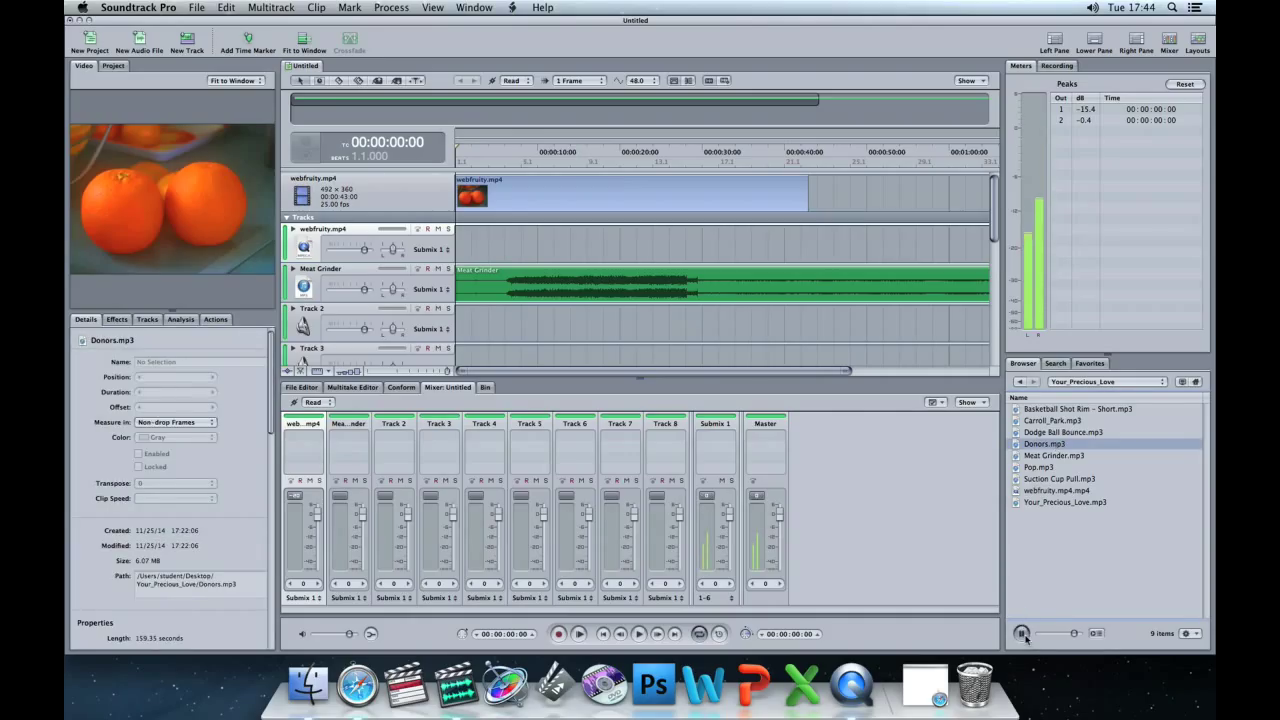
left_click(1043, 434)
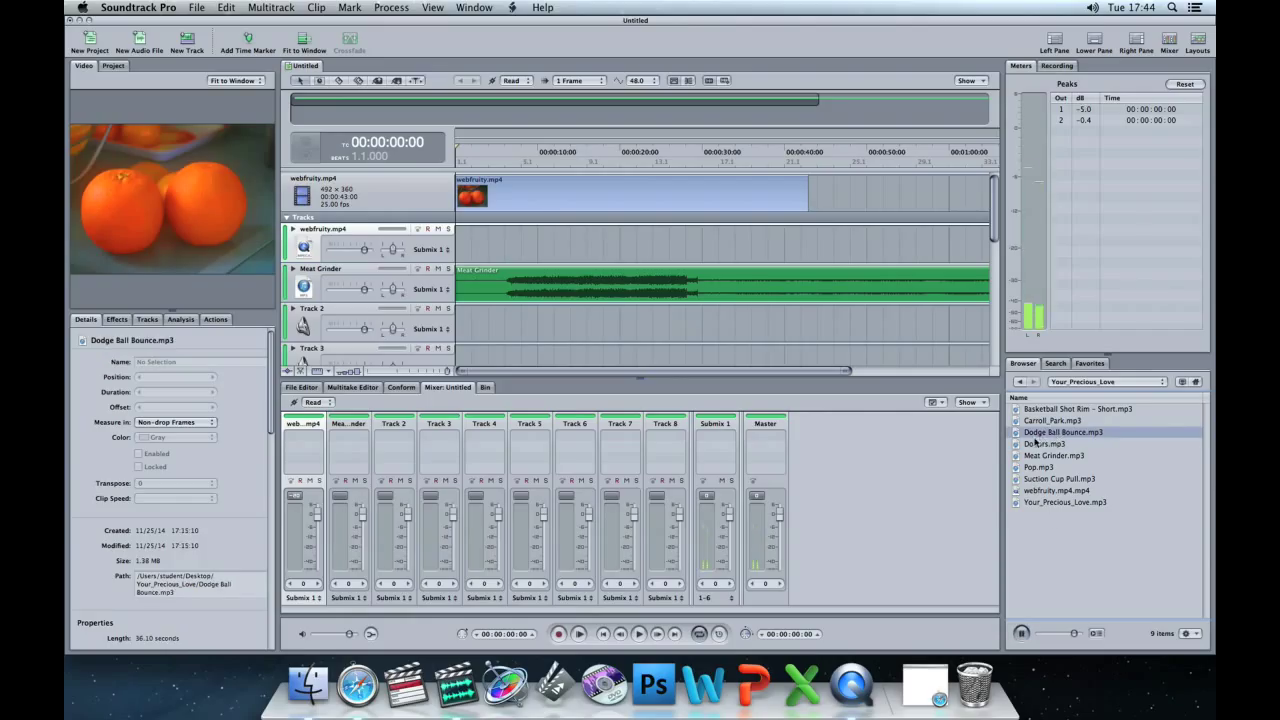
left_click(1021, 634)
mouse_move(1074, 634)
left_mouse_down()
mouse_move(1058, 634)
mouse_move(1069, 634)
left_mouse_up()
Place Dodge Ball Bounce.mp3 at the start of Track 2, Donors.mp3 on Track 3 near 25 seconds, and Pop.mp3 on the uppermost track near 23 seconds
mouse_move(1055, 435)
left_mouse_down()
mouse_move(486, 263)
mouse_move(477, 320)
mouse_move(457, 320)
left_mouse_up()
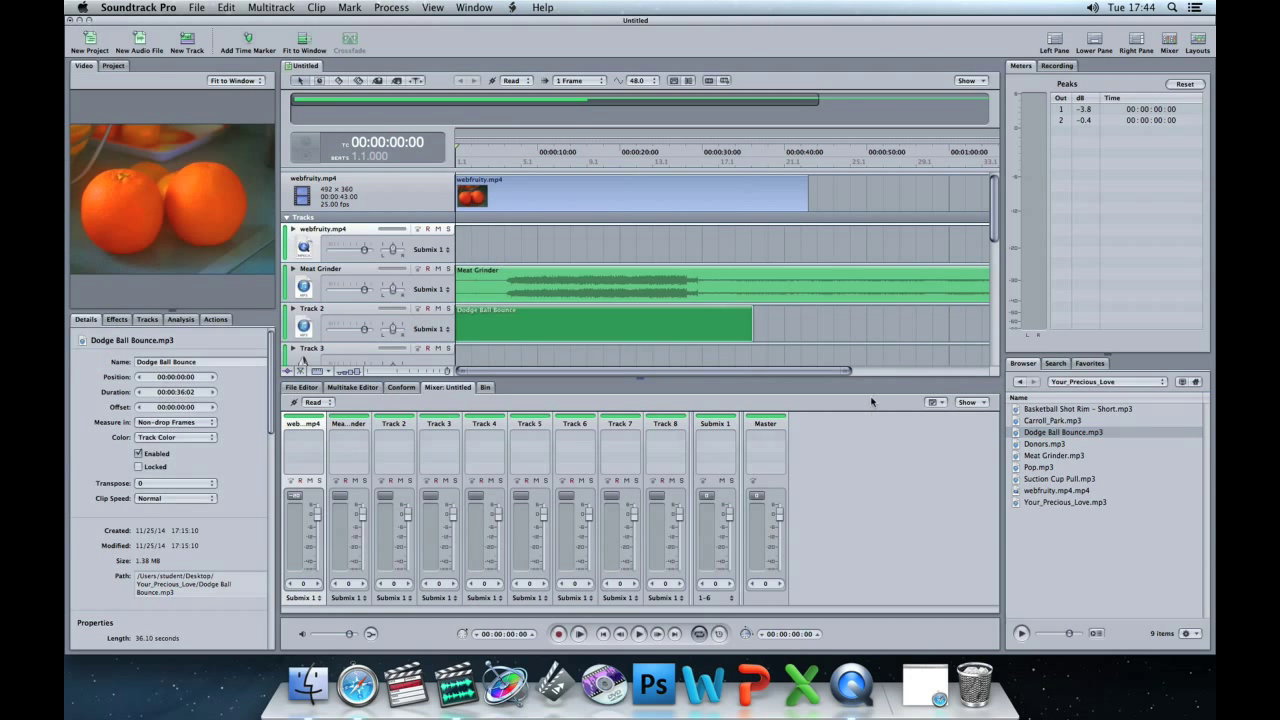
left_click_drag(1055, 446, 673, 350)
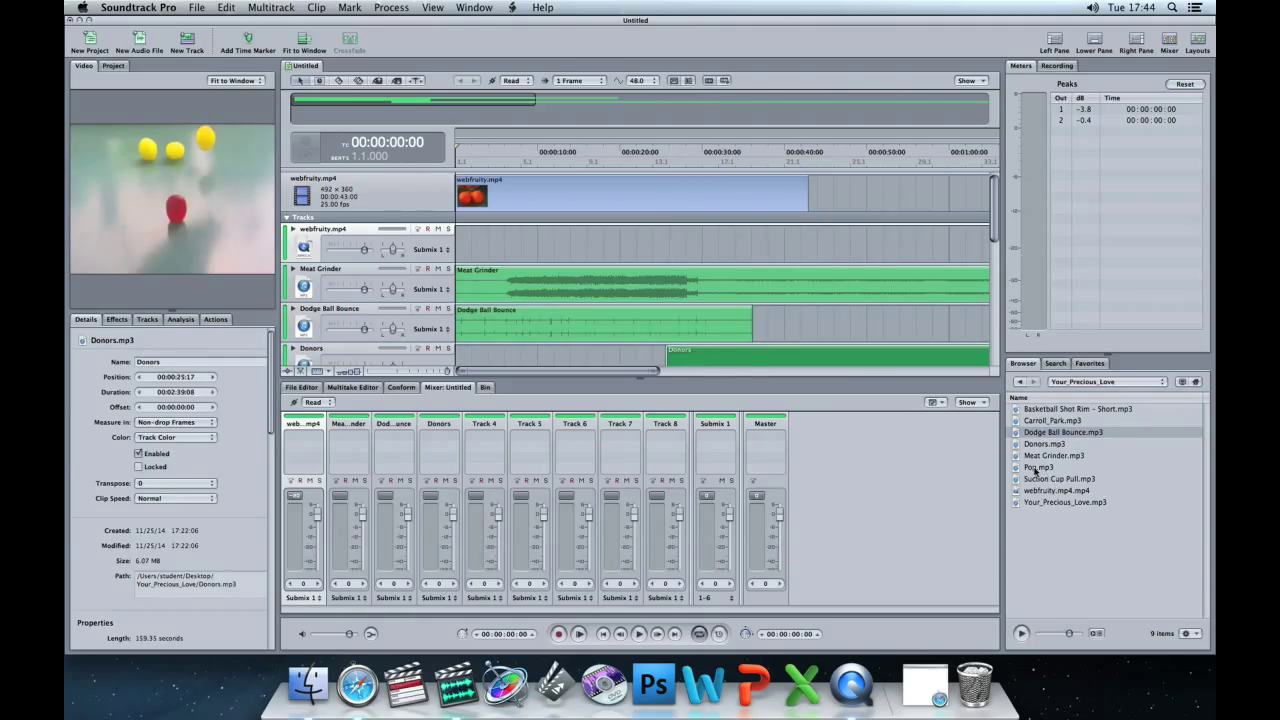
key("p")
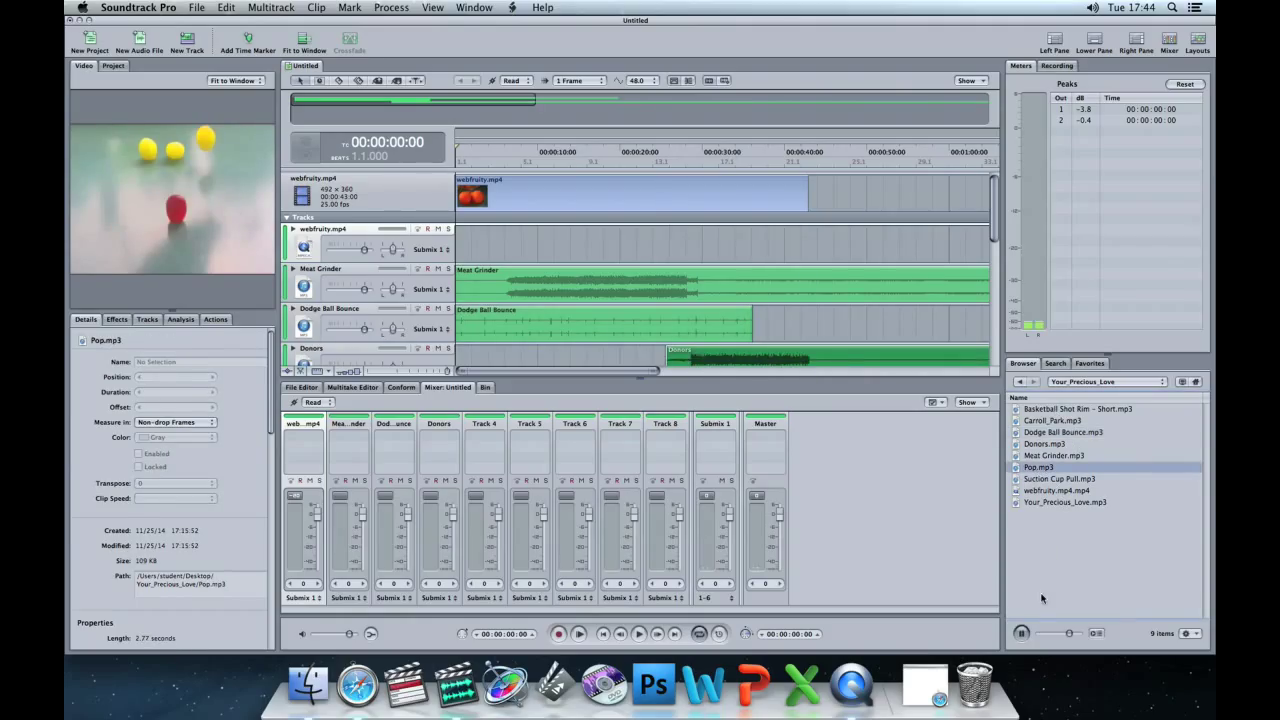
left_click_drag(1040, 467, 655, 244)
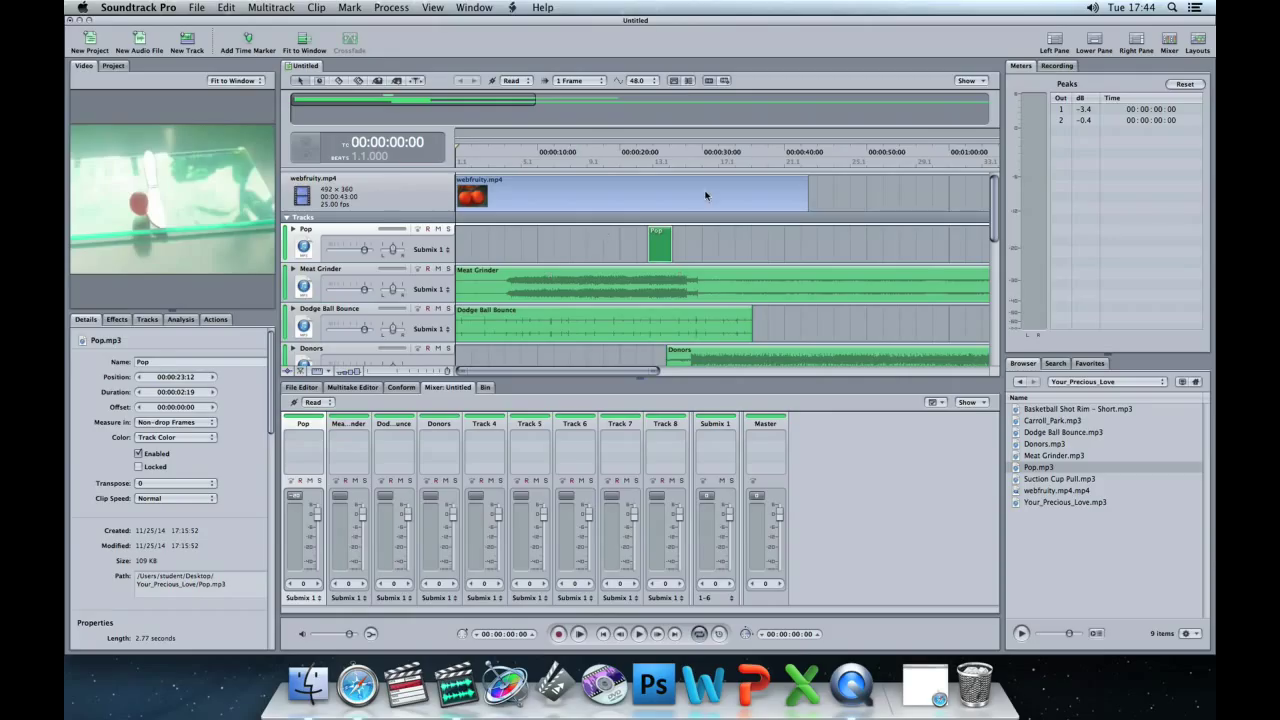
Move the Pop, Dodge Ball Bounce and Donors clips past the video's end, to about 45, 48 and 48 seconds
left_click_drag(659, 251, 832, 229)
left_click_drag(534, 317, 938, 323)
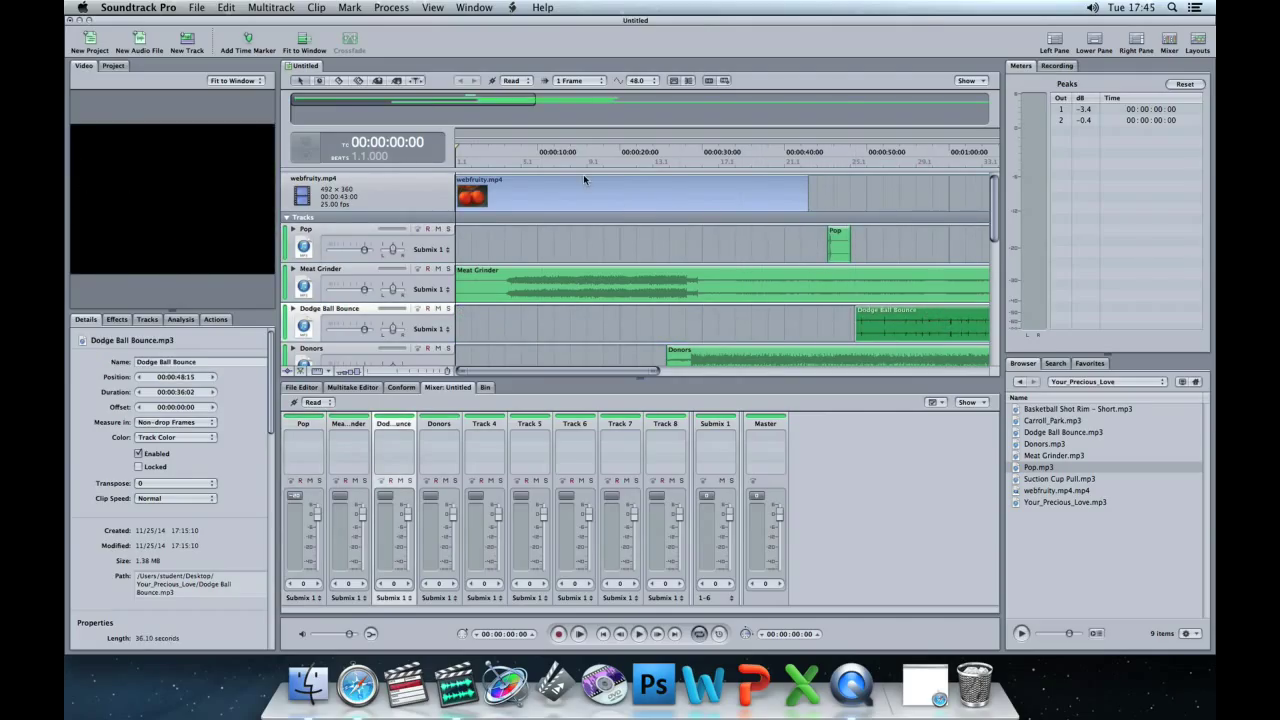
left_click_drag(688, 342, 877, 358)
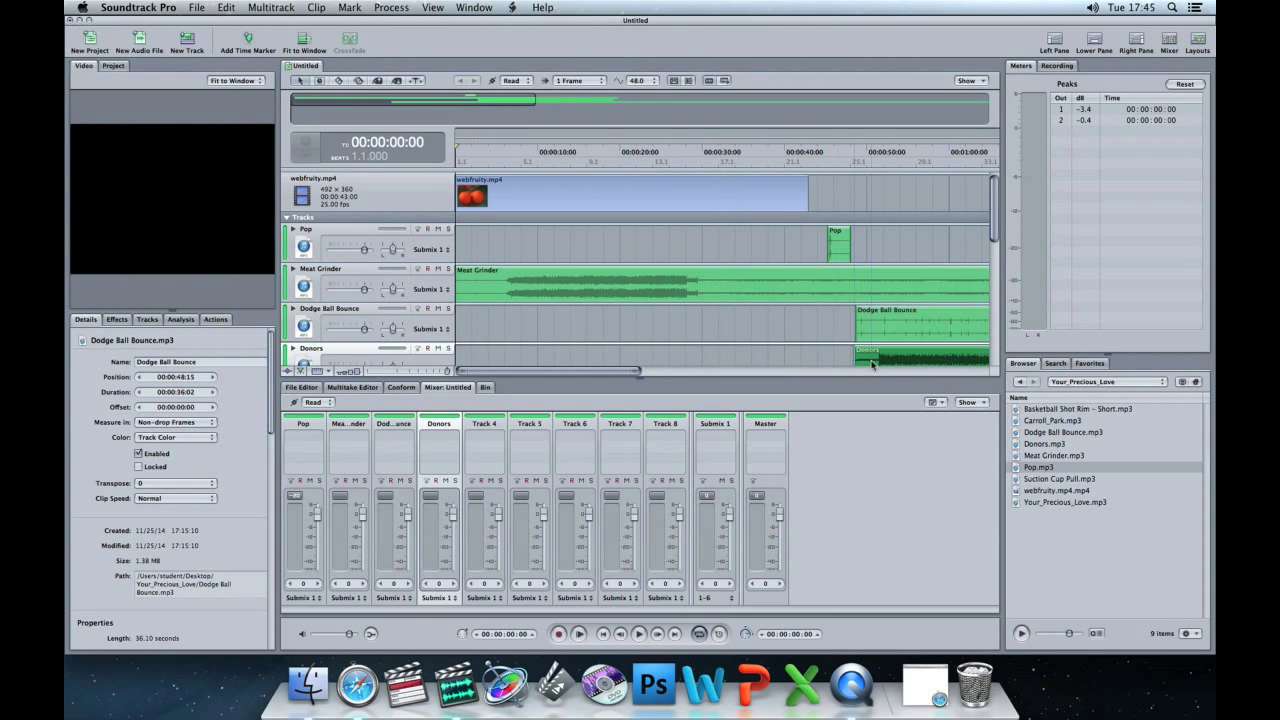
Scrub through the video and set a cycle region over it from 00:00:00:00 to 00:00:42:24
left_click(578, 152)
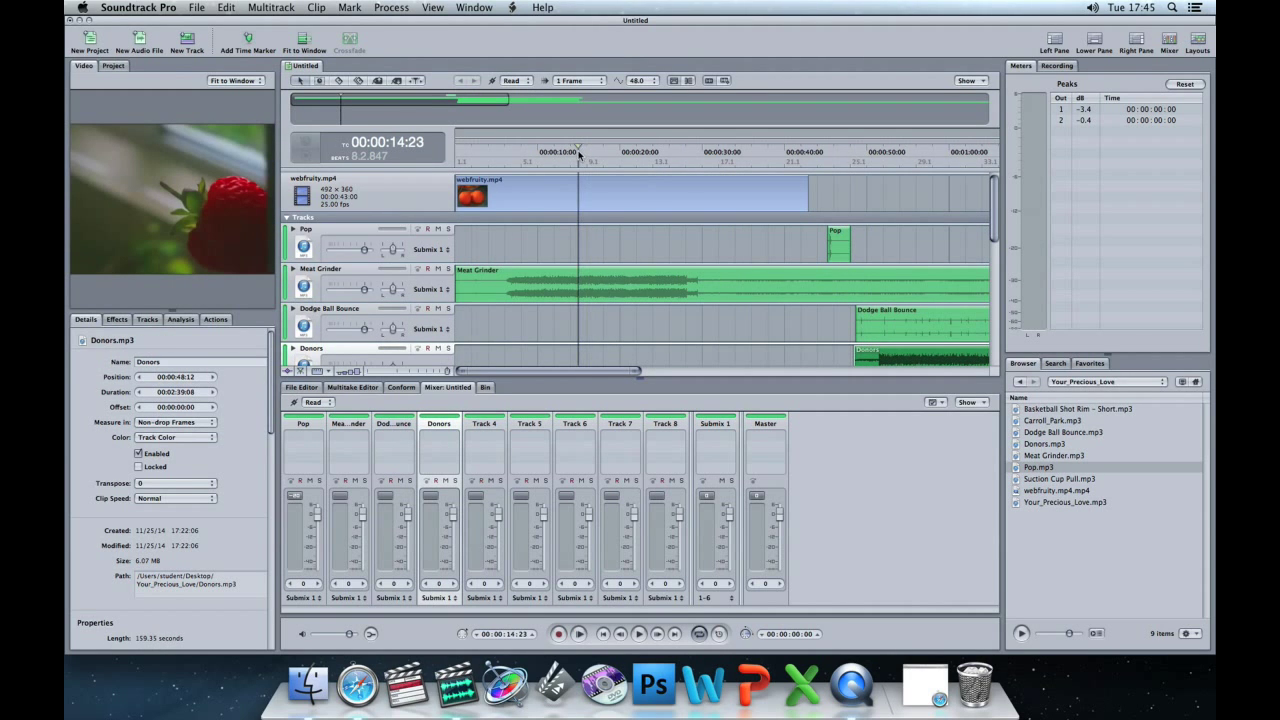
left_click_drag(602, 155, 811, 163)
left_click_drag(667, 163, 443, 160)
mouse_move(707, 152)
left_mouse_down()
mouse_move(720, 147)
mouse_move(706, 147)
left_mouse_up()
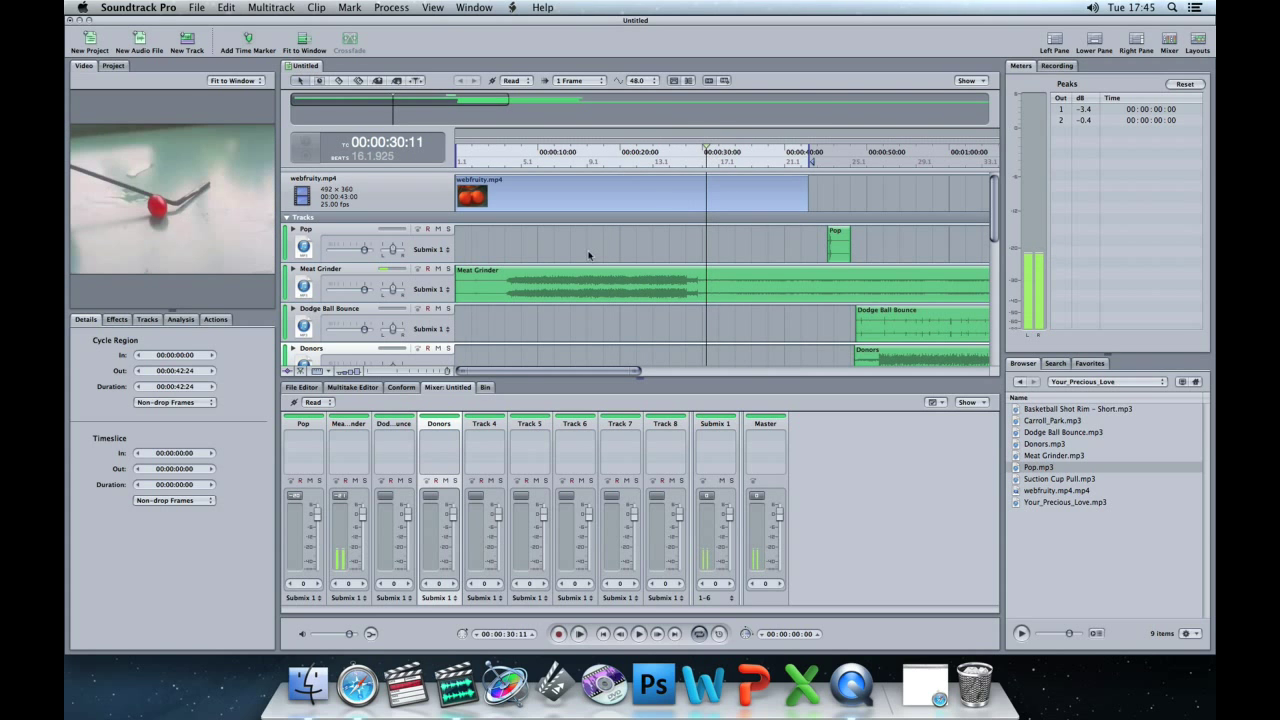
Trim the start of the Meat Grinder clip to 00:00:47:06 and replay the video section around 25 seconds
left_click_drag(465, 283, 853, 286)
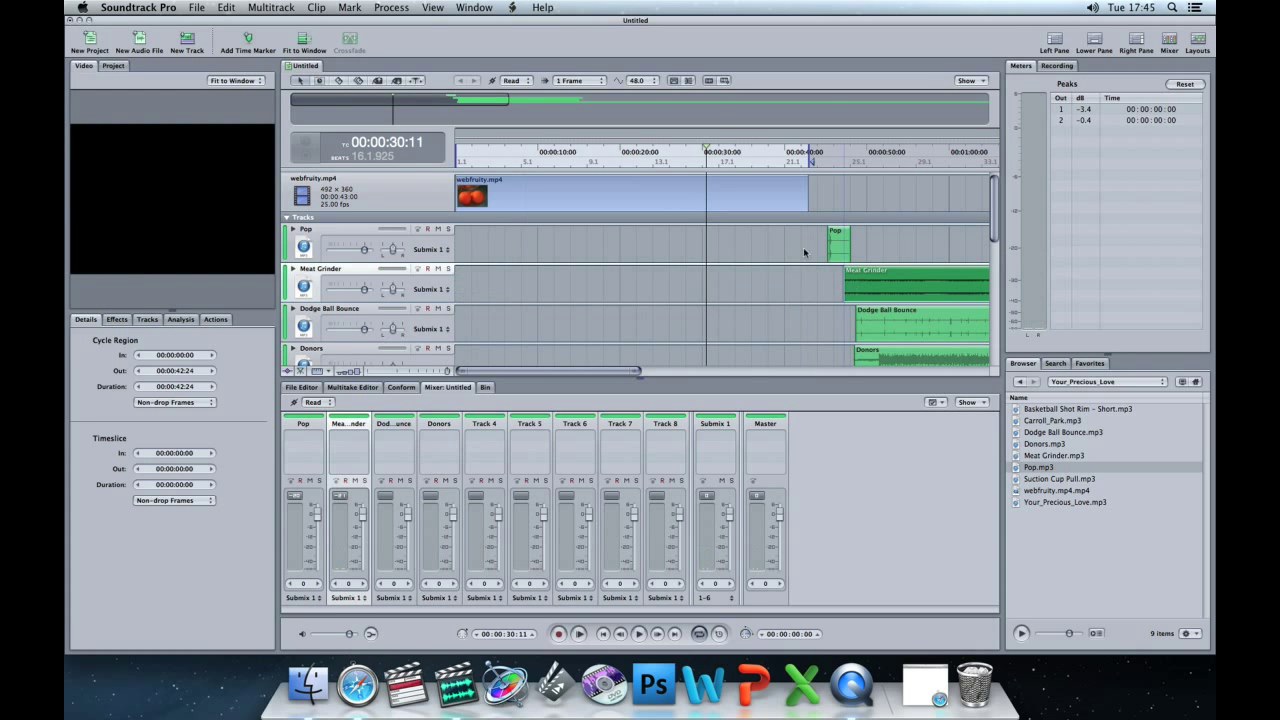
left_click_drag(706, 150, 657, 155)
key("space")
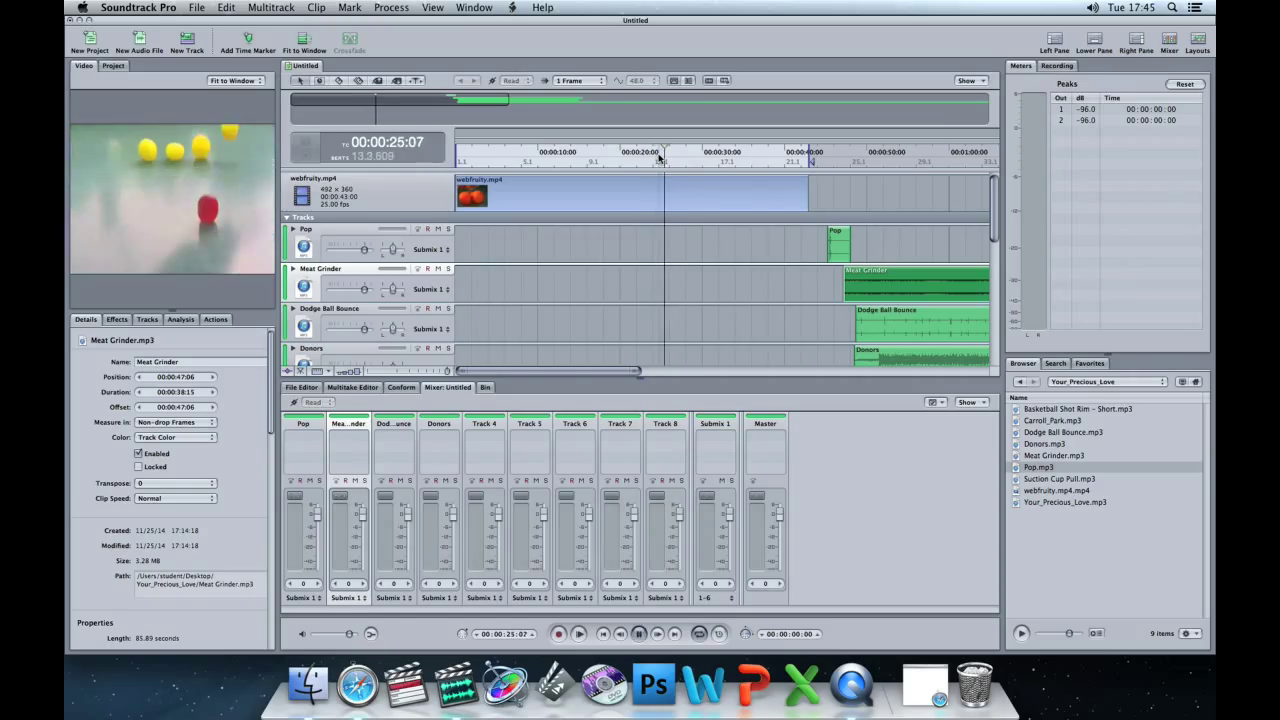
key("space")
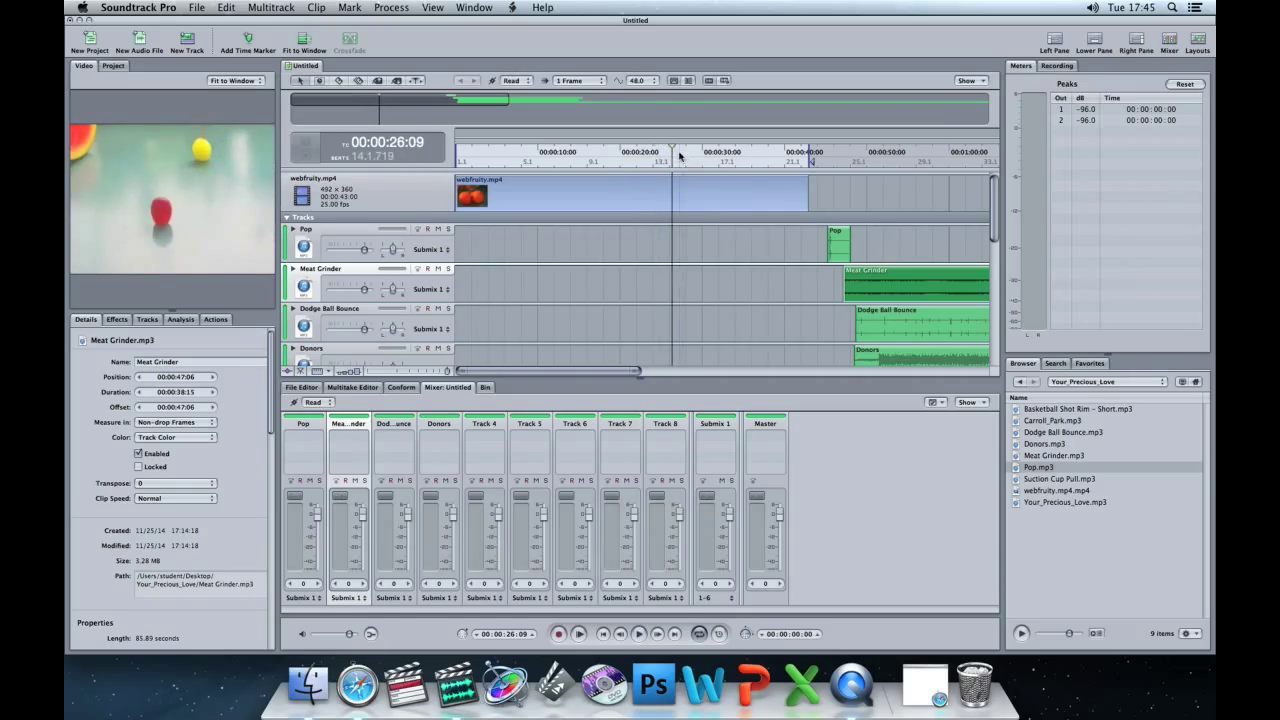
left_click_drag(675, 157, 662, 158)
key("space")
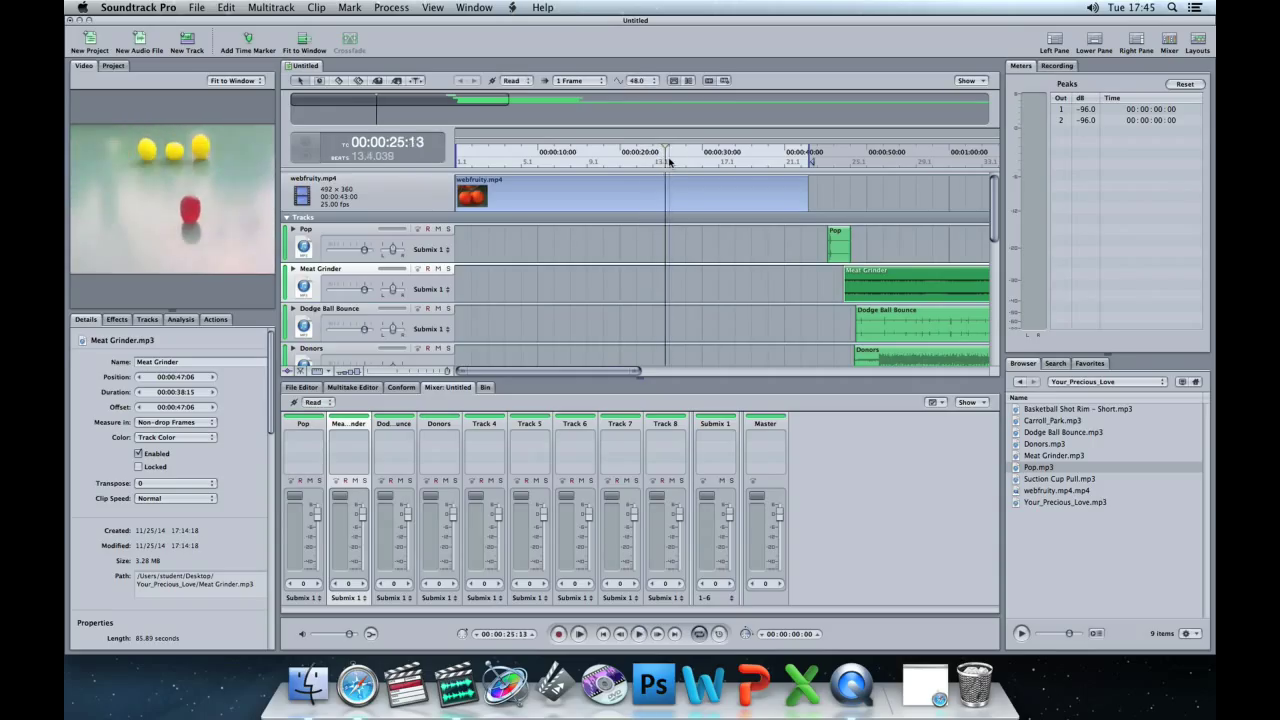
Find the frame at 00:00:25:05 where the bounce occurs and move the Pop clip to start there
left_click(664, 160)
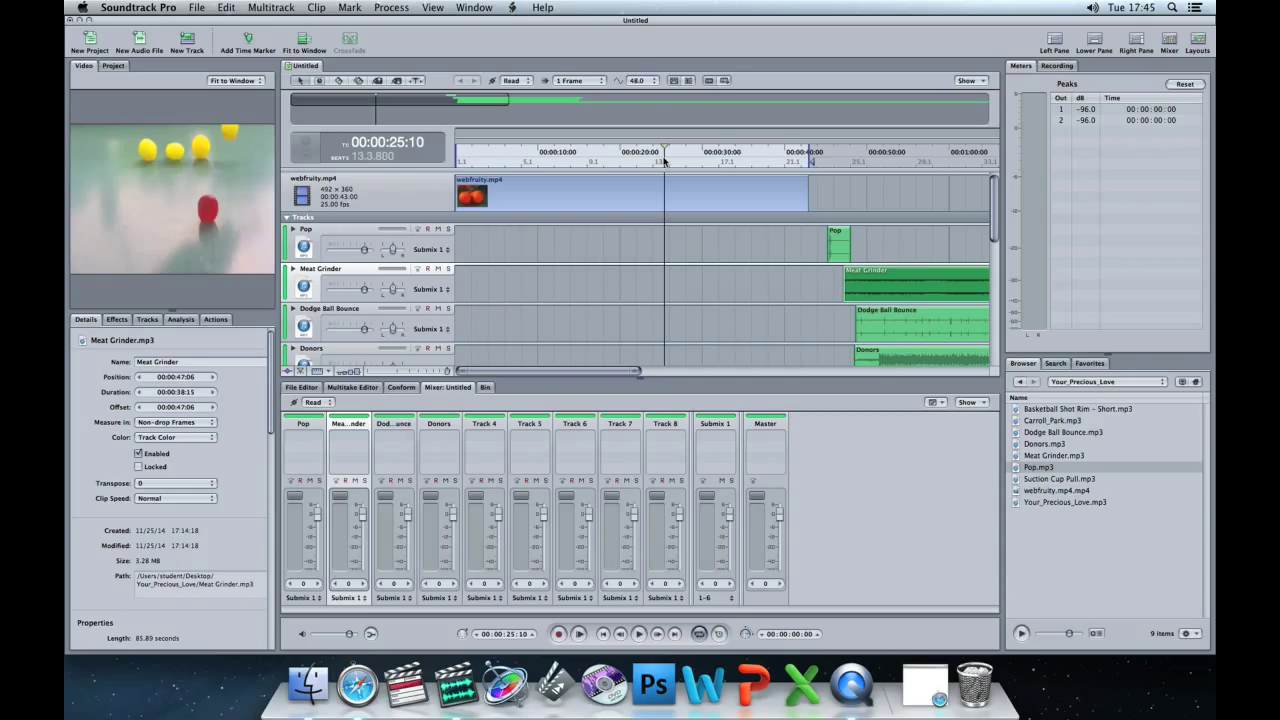
key("Left")
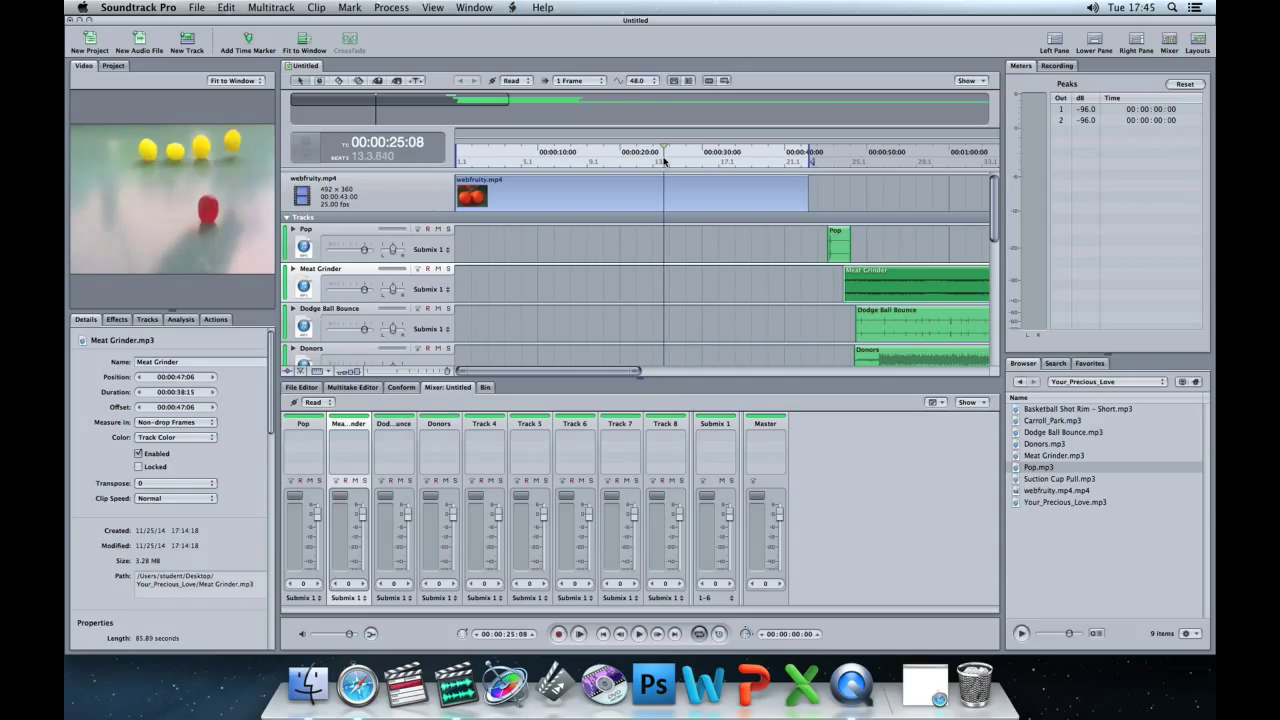
key("Left")
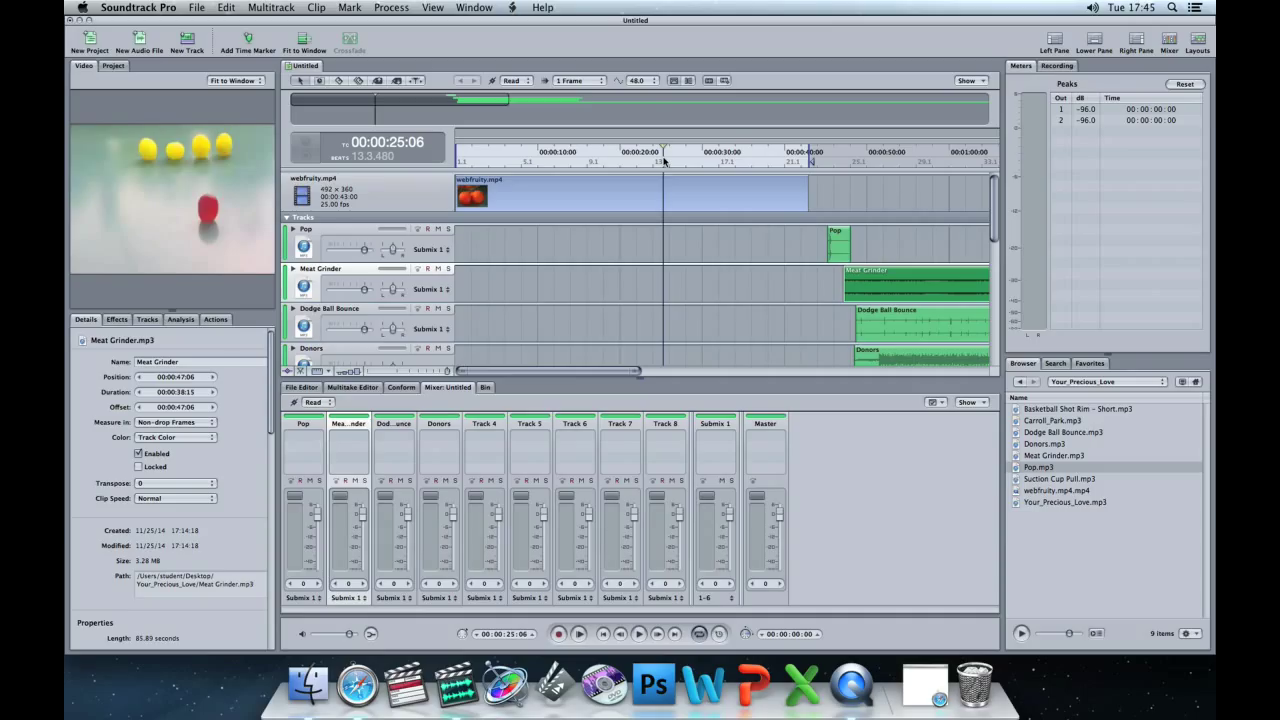
key("Left")
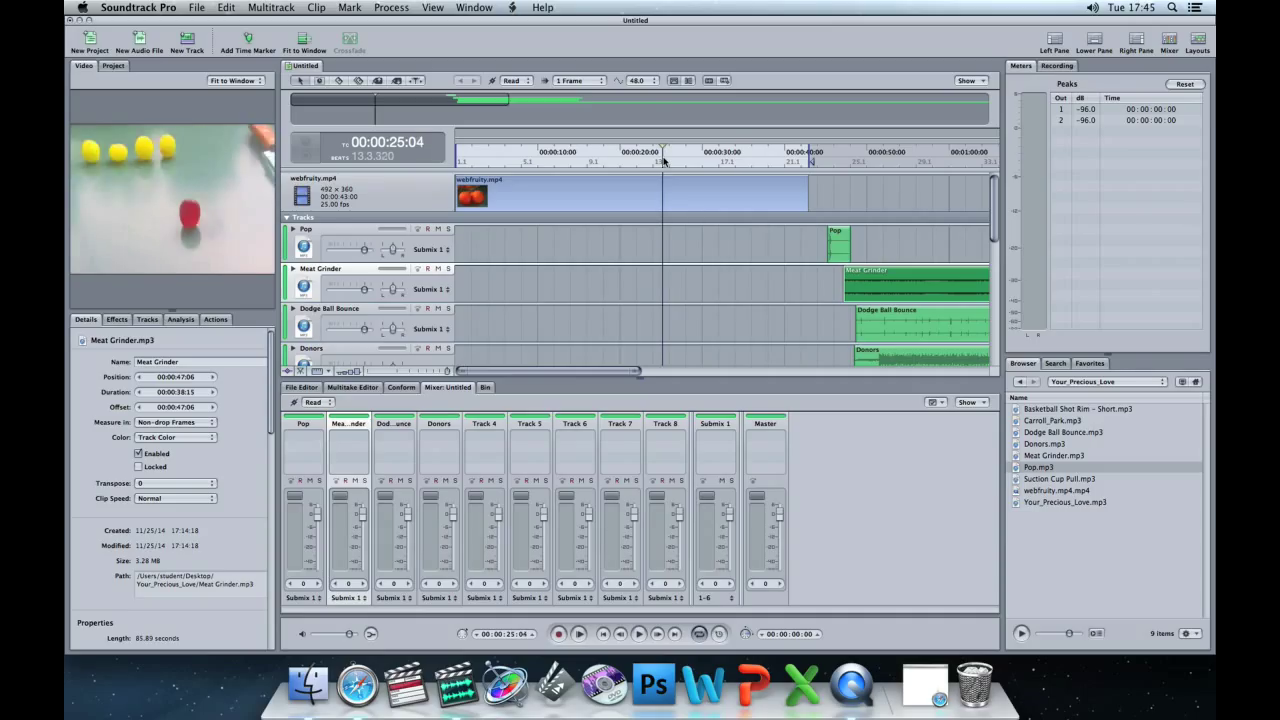
key("Right")
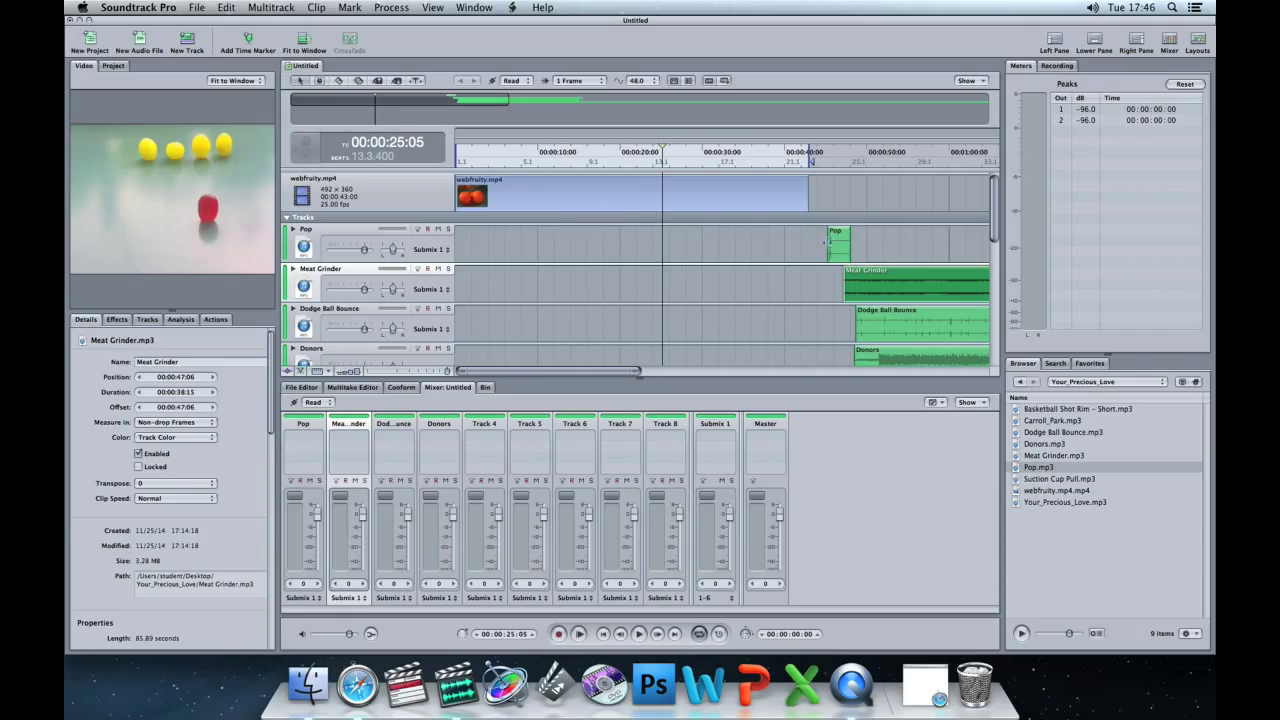
left_click_drag(838, 245, 666, 243)
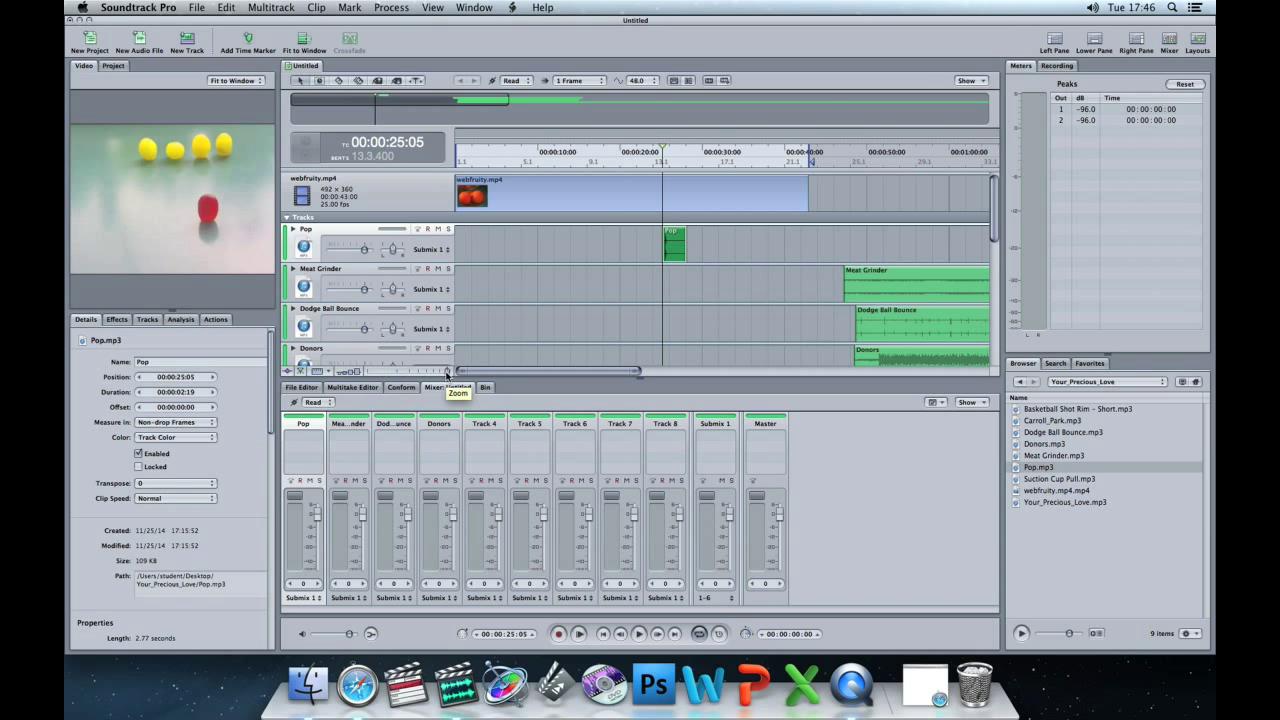
Shift the Pop clip earlier to 00:00:24:23 so that its waveform peak lines up with the bounce near 00:00:25:08
left_click_drag(447, 373, 430, 370)
left_click(717, 150)
left_click_drag(717, 150, 731, 150)
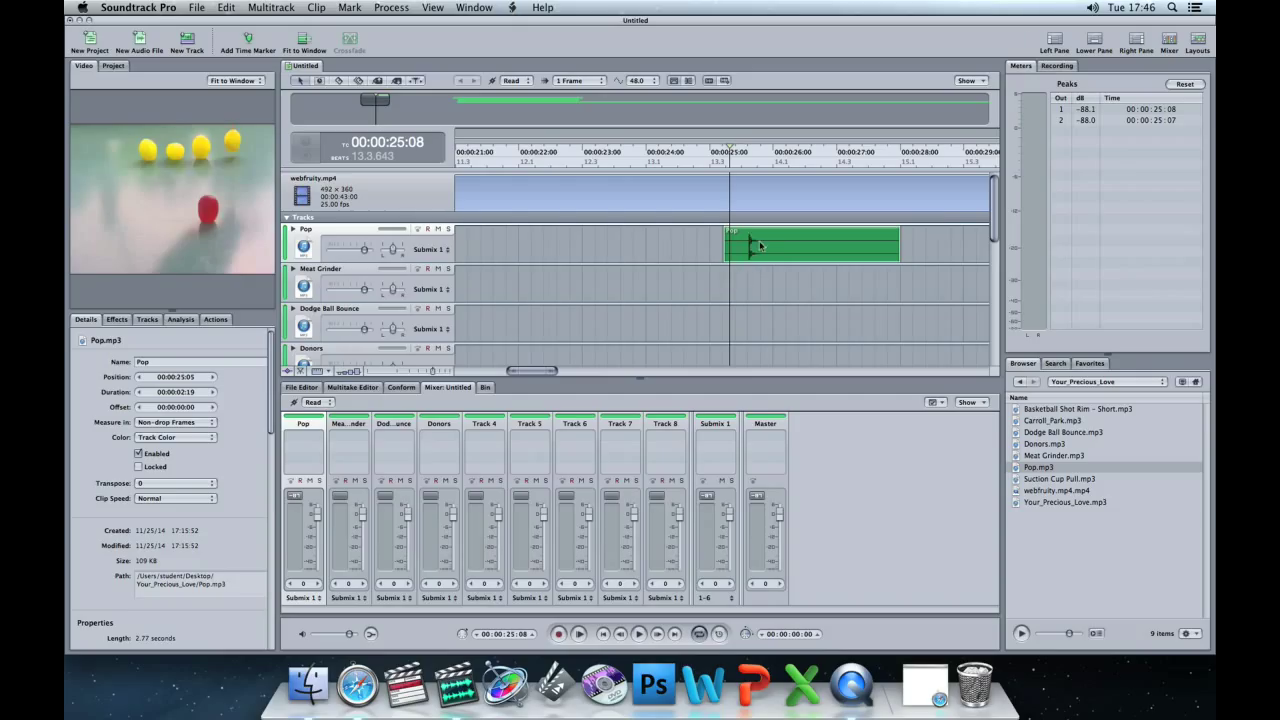
left_click_drag(786, 245, 772, 249)
Play the video from 00:00:24:20 through the Pop clip's peak to check its sync with the bounce
left_click_drag(729, 150, 729, 153)
key("Left")
key("Left")
key("Left")
key("Left")
key("Left")
key("Left")
key("Left")
key("Left")
key("Left")
key("Left")
key("Left")
key("Left")
key("Left")
key("Left")
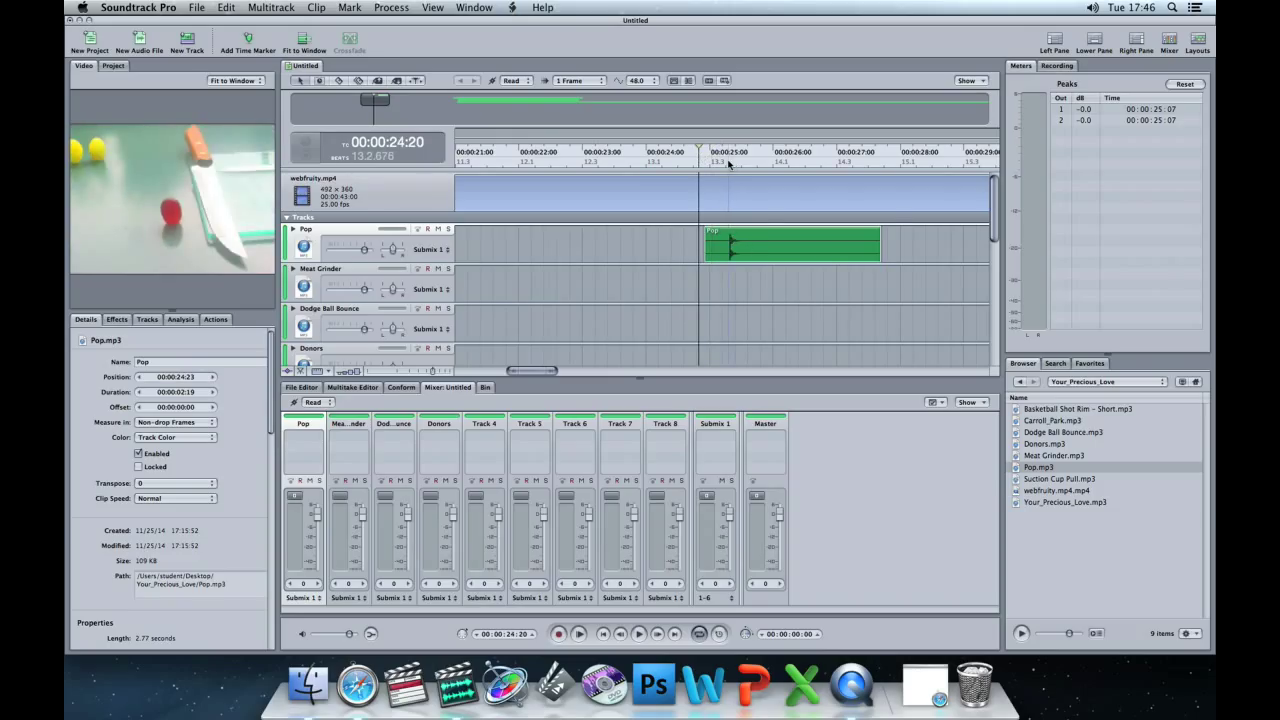
key("space")
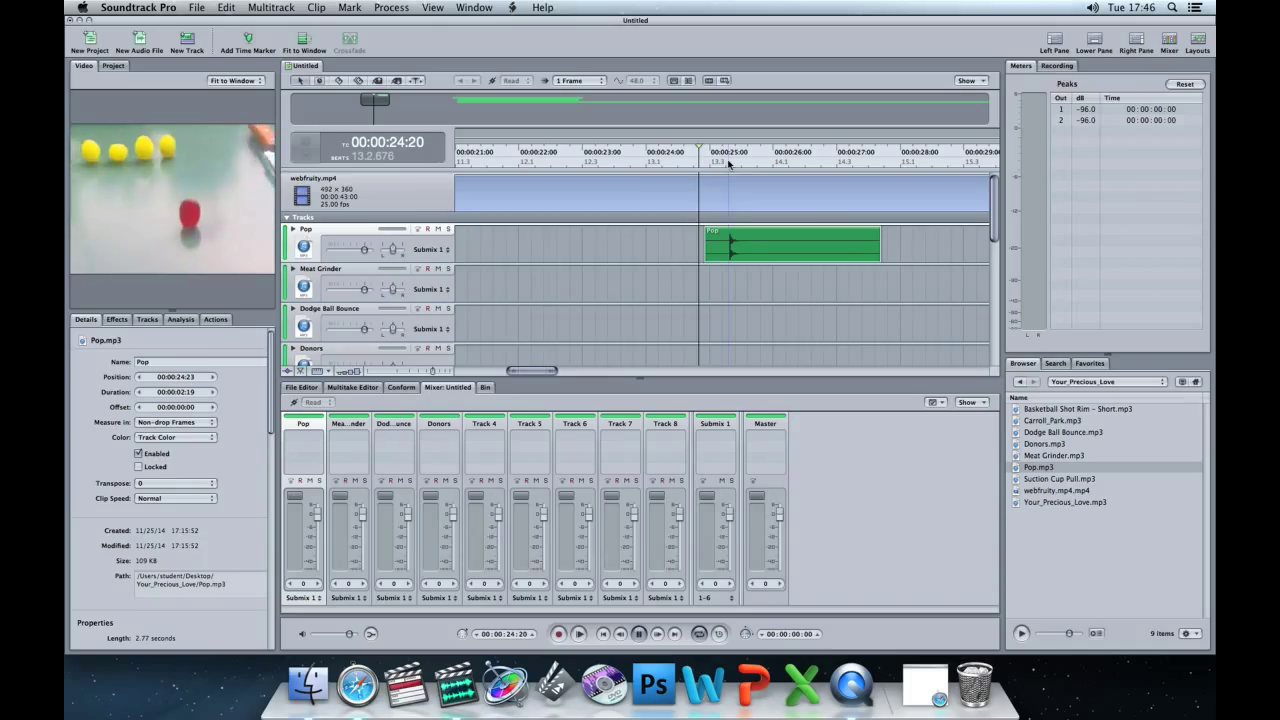
key("space")
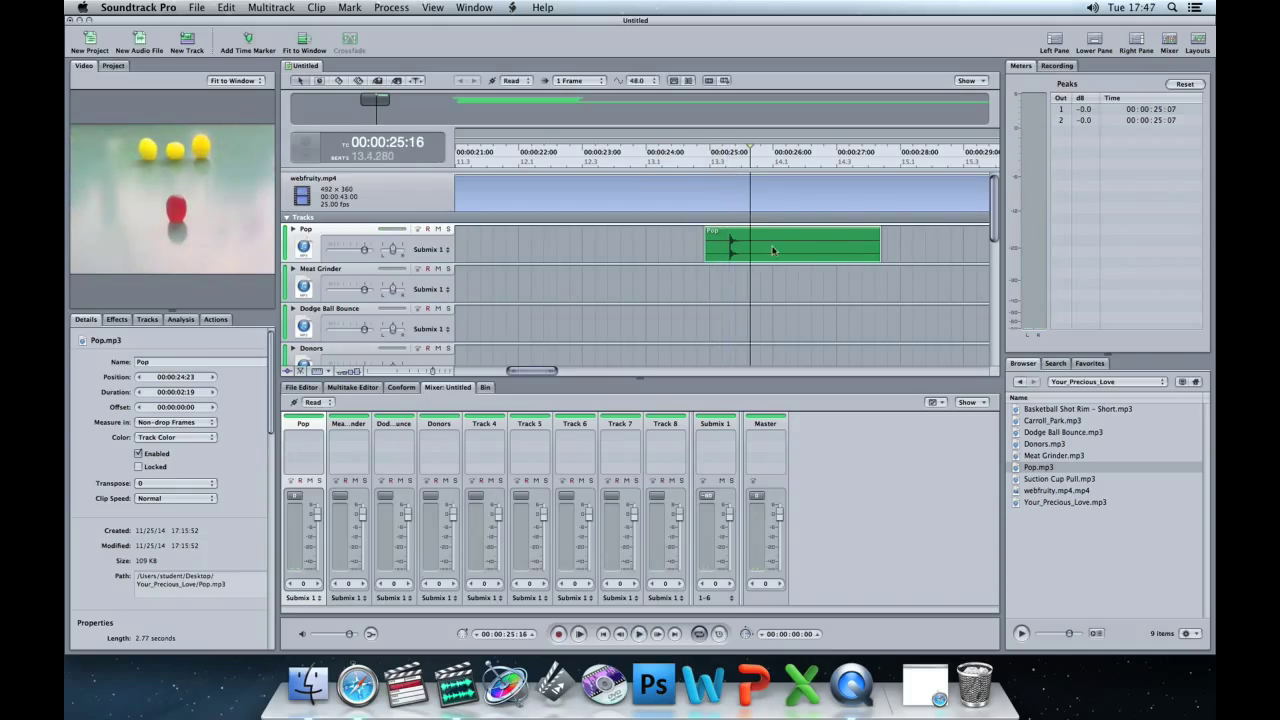
Trim both ends of the Pop clip to start at 00:00:25:07 with a duration of 00:00:00:07, and copy it
left_click(773, 250)
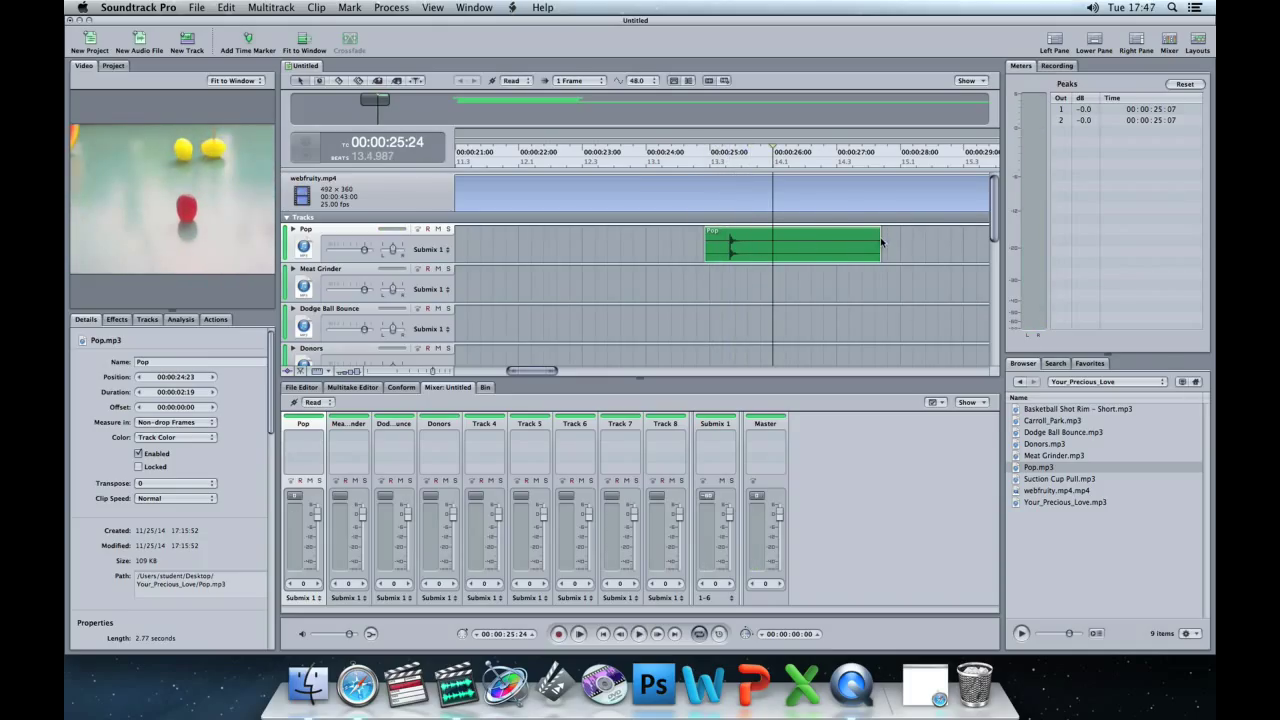
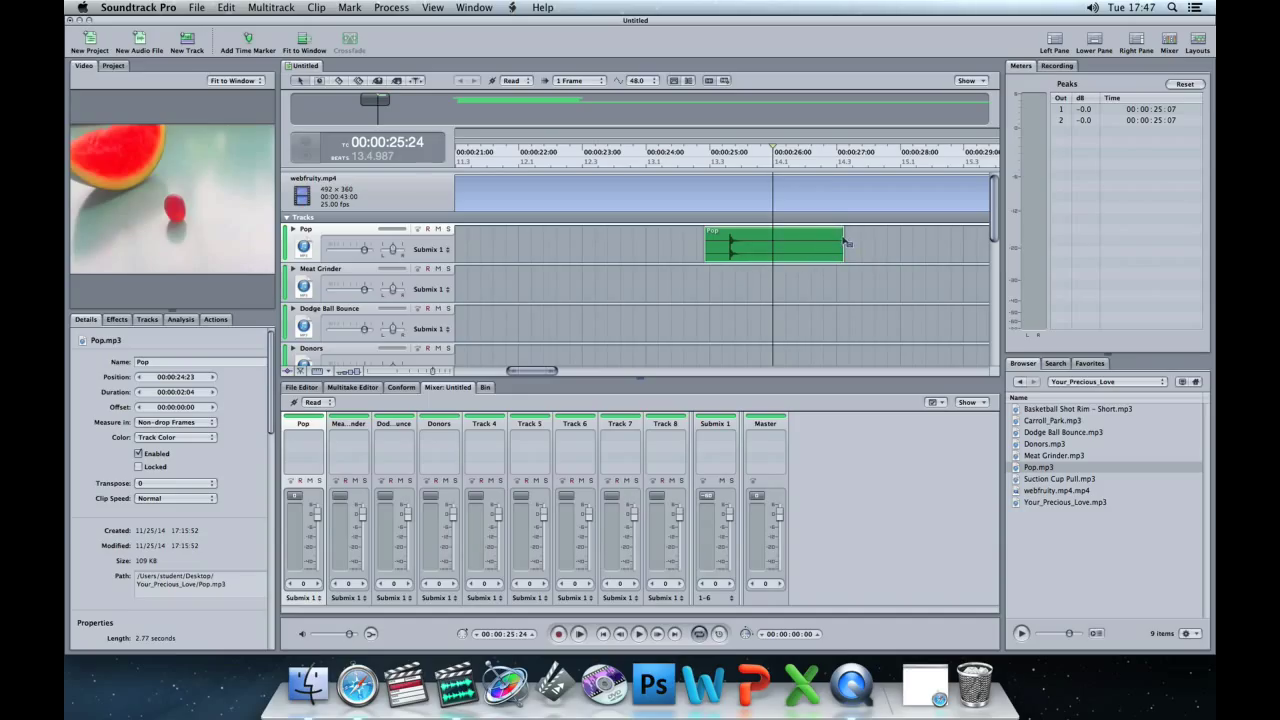
left_click_drag(845, 243, 737, 244)
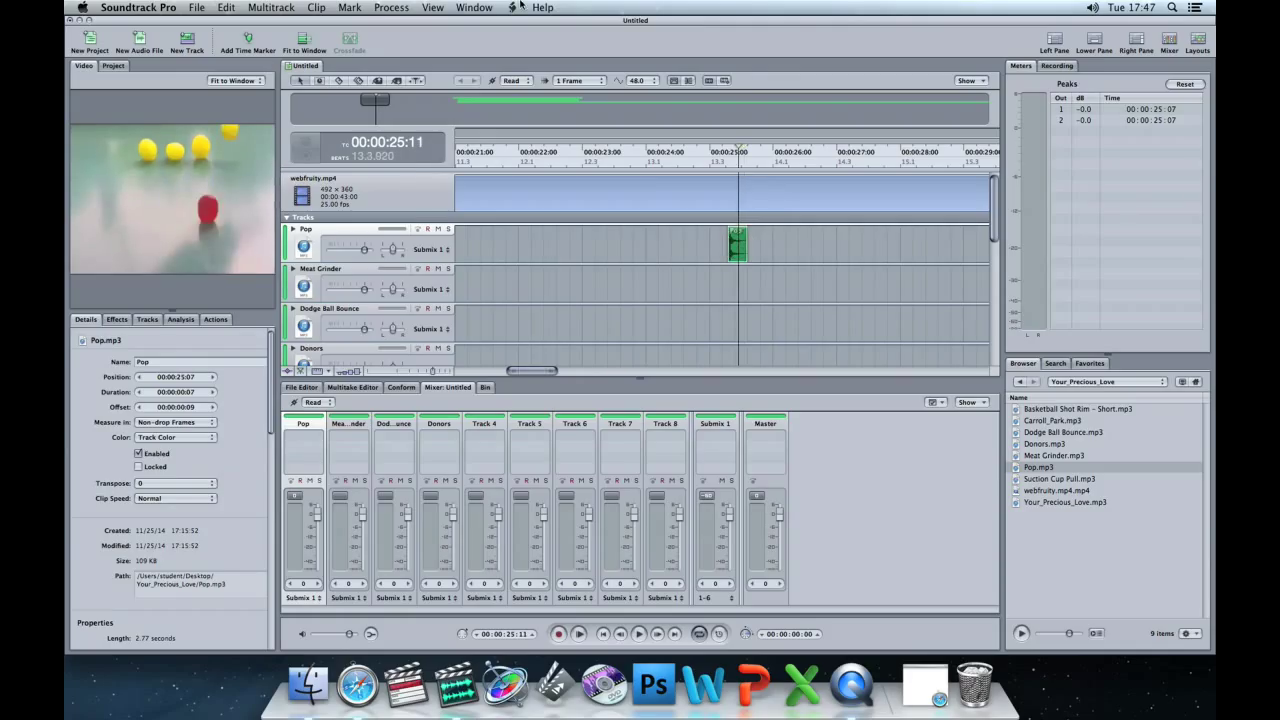
left_click(226, 7)
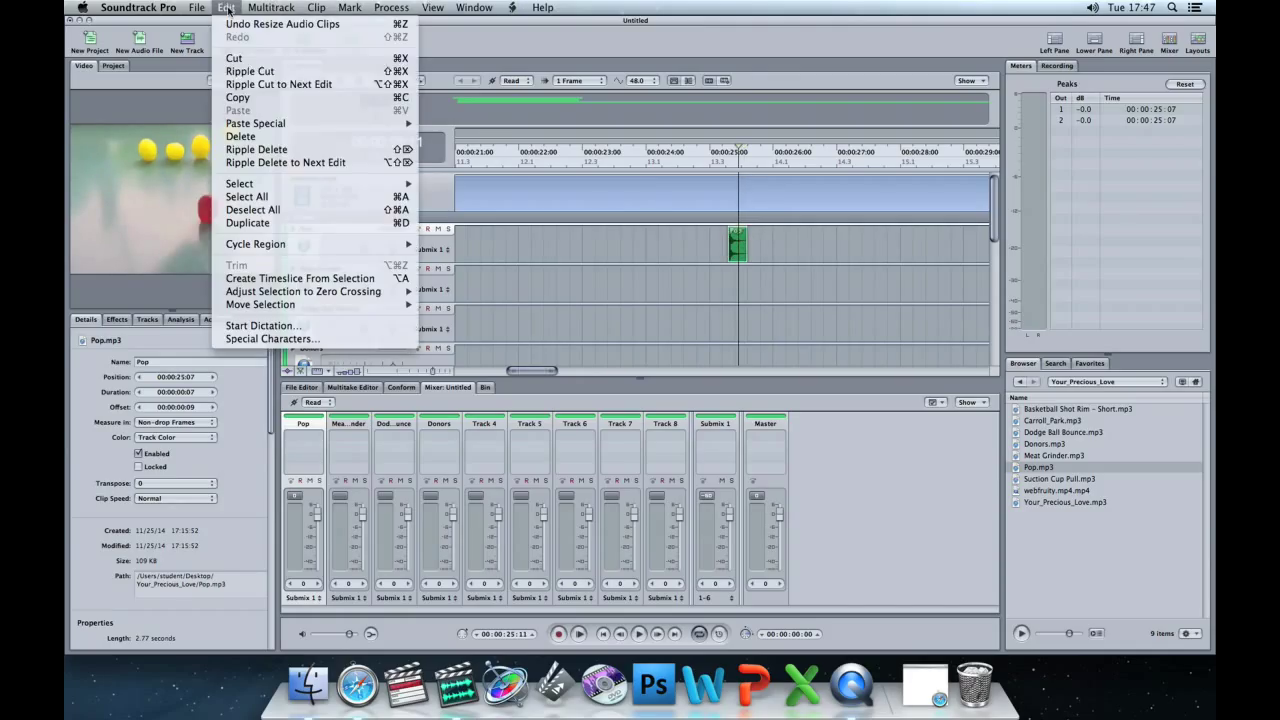
left_click(255, 100)
Paste a copy of the trimmed Pop clip on the Pop track at 00:00:25:17
left_click_drag(741, 150, 744, 151)
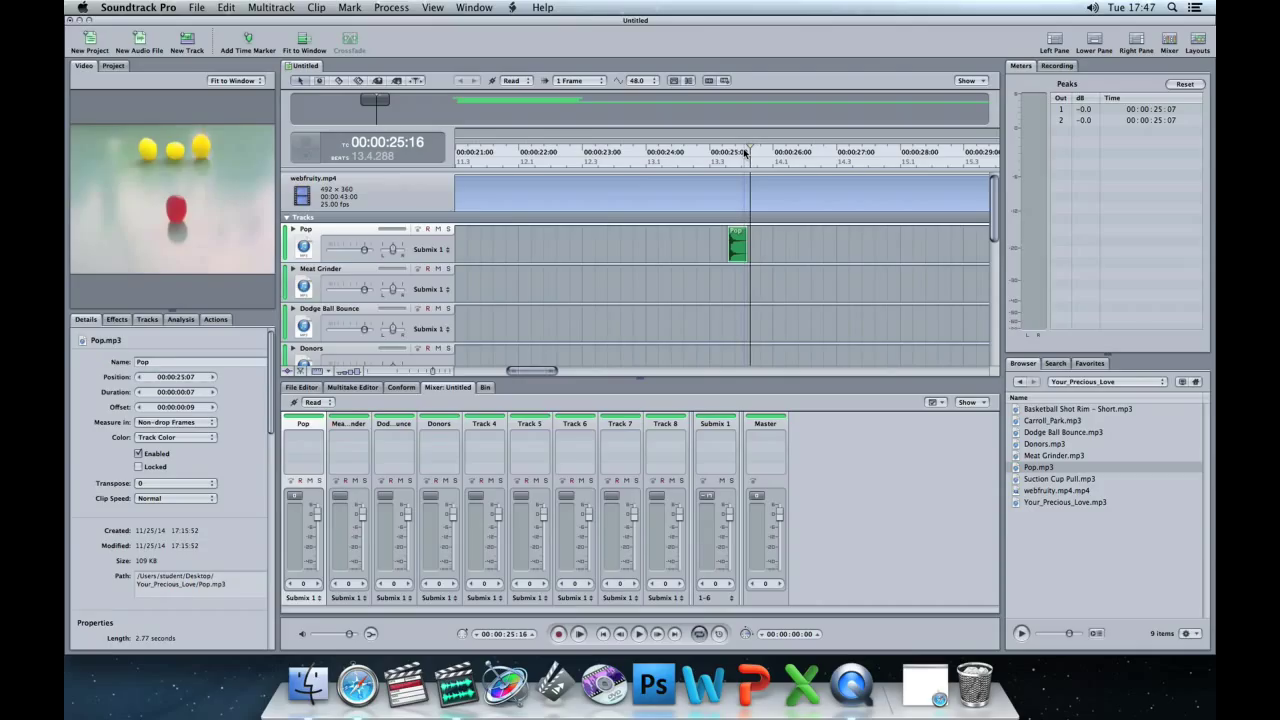
left_click_drag(744, 151, 744, 152)
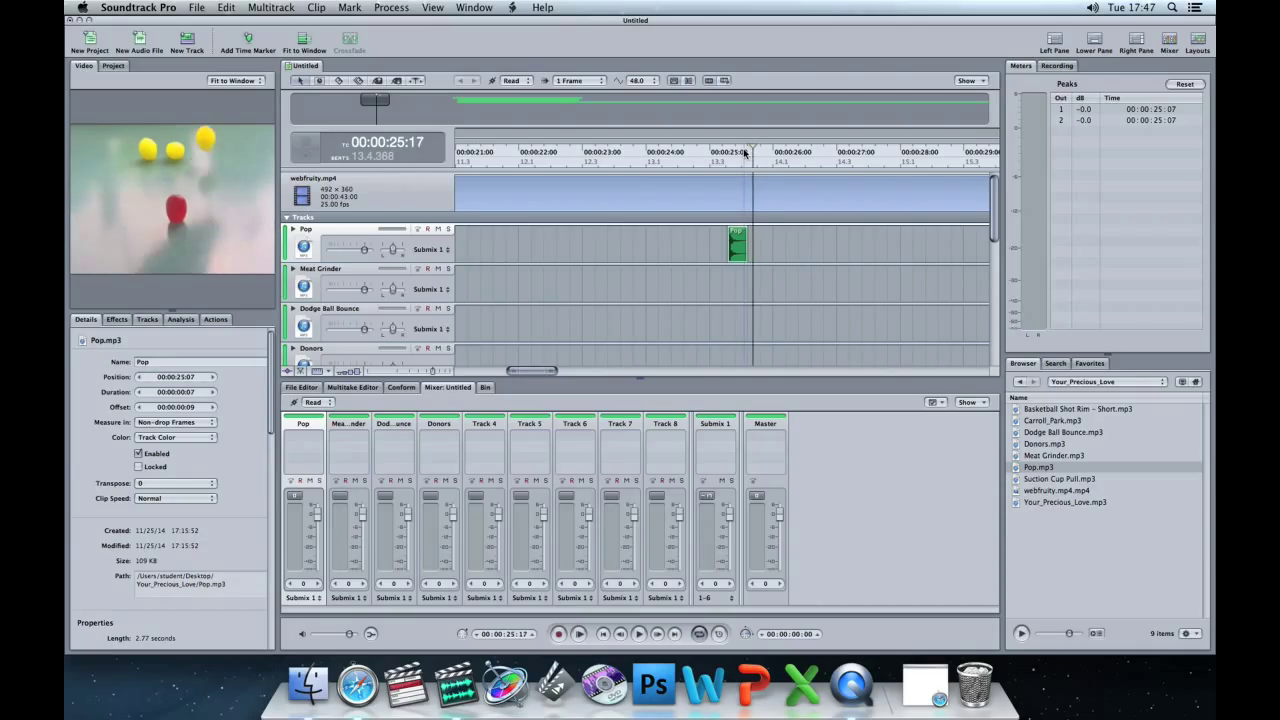
key("super+v")
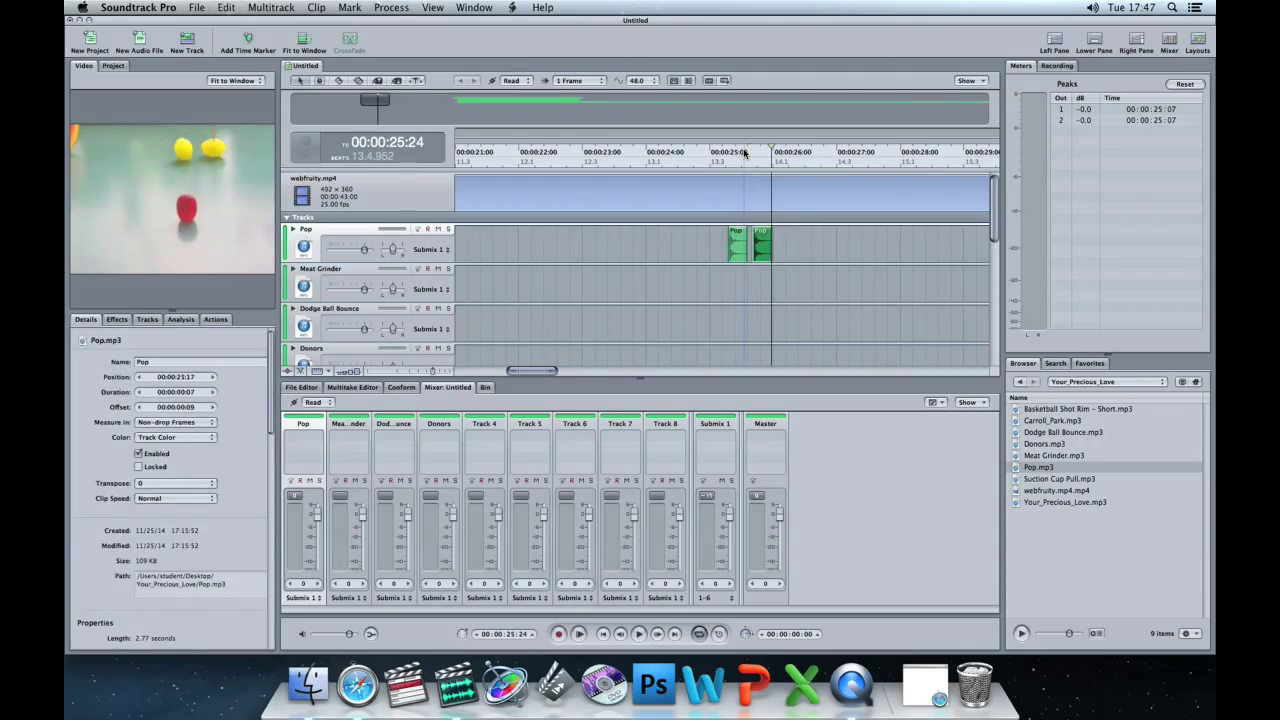
left_click(224, 7)
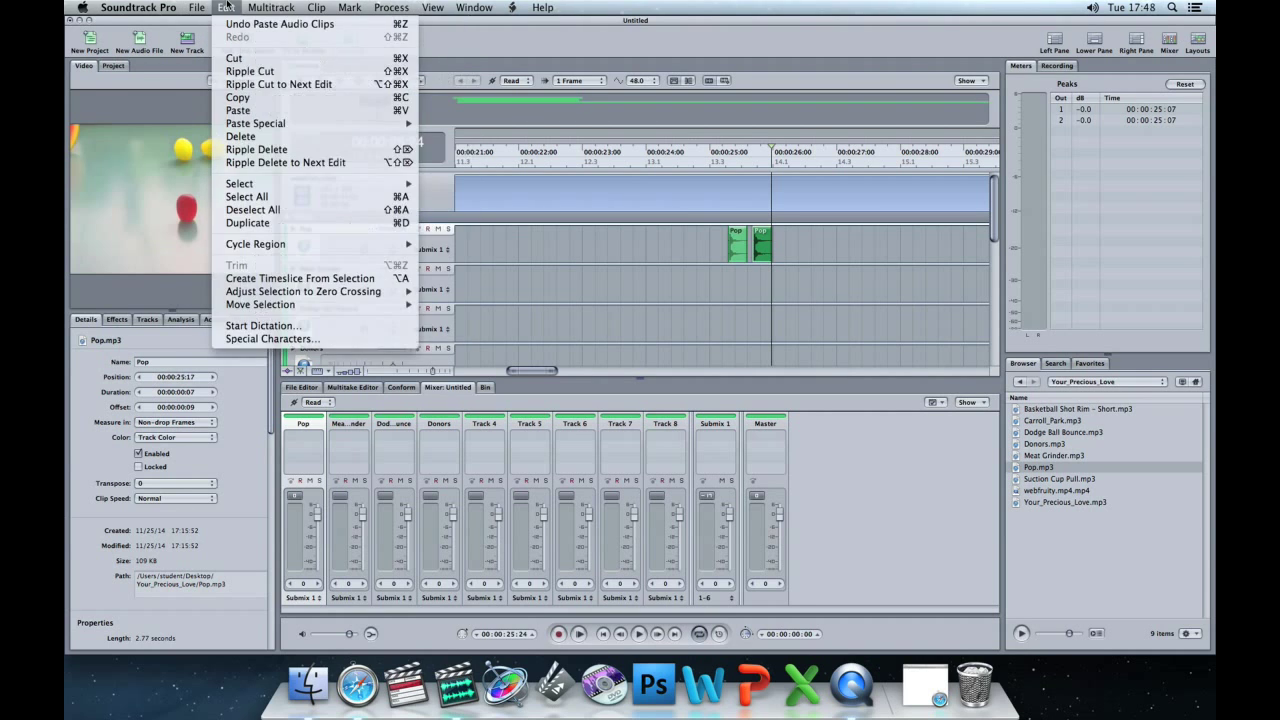
left_click(798, 291)
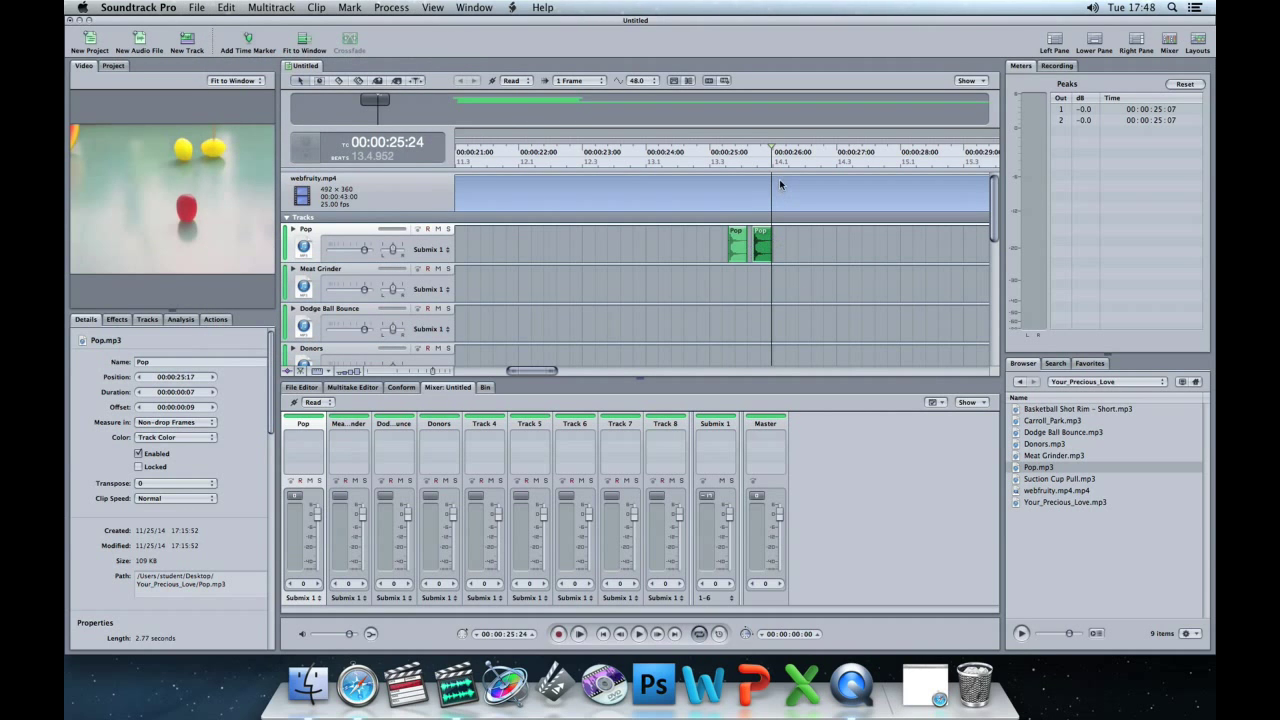
Paste two more copies of the Pop clip on the Pop track at 00:00:26:01 and 00:00:26:10
key("Right")
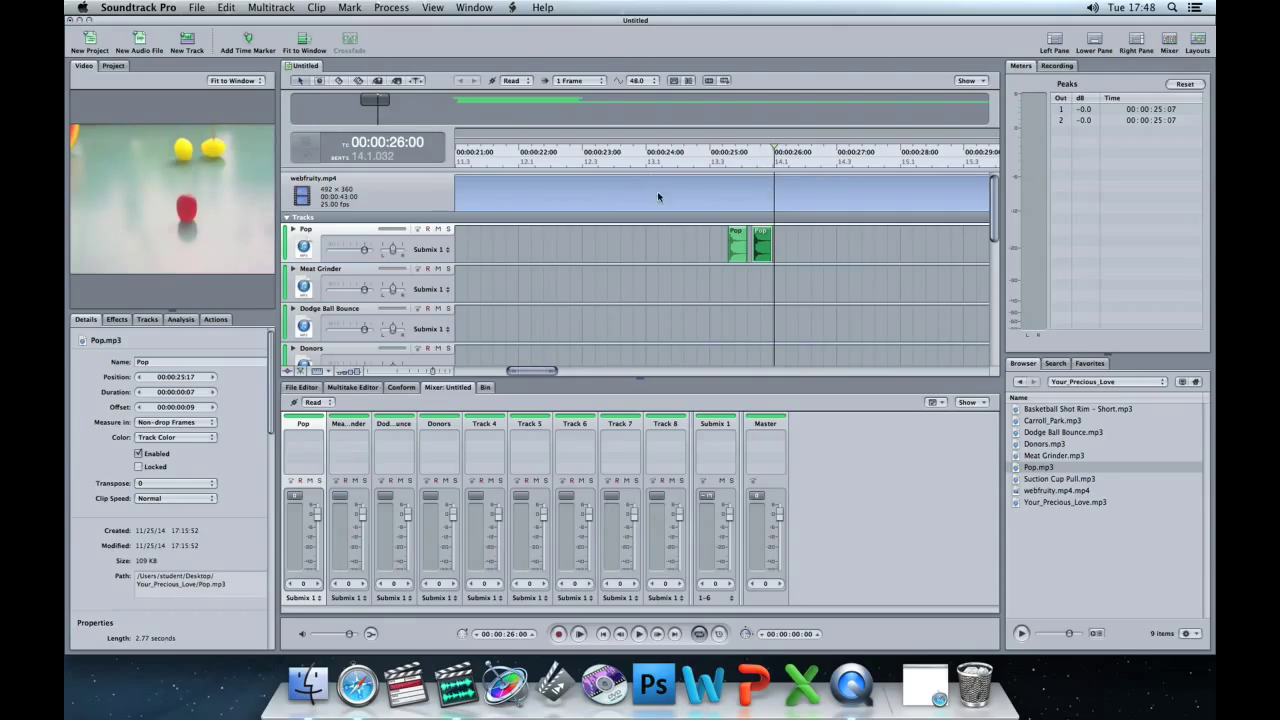
key("Right")
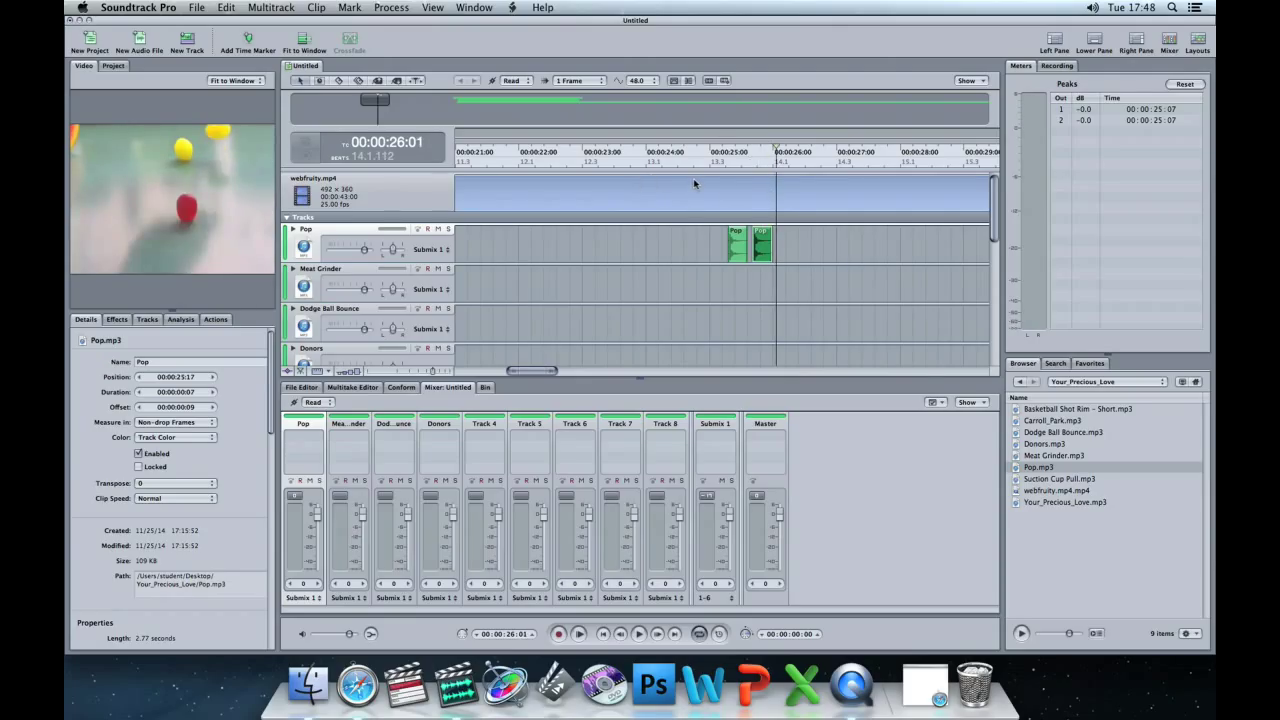
key("super+v")
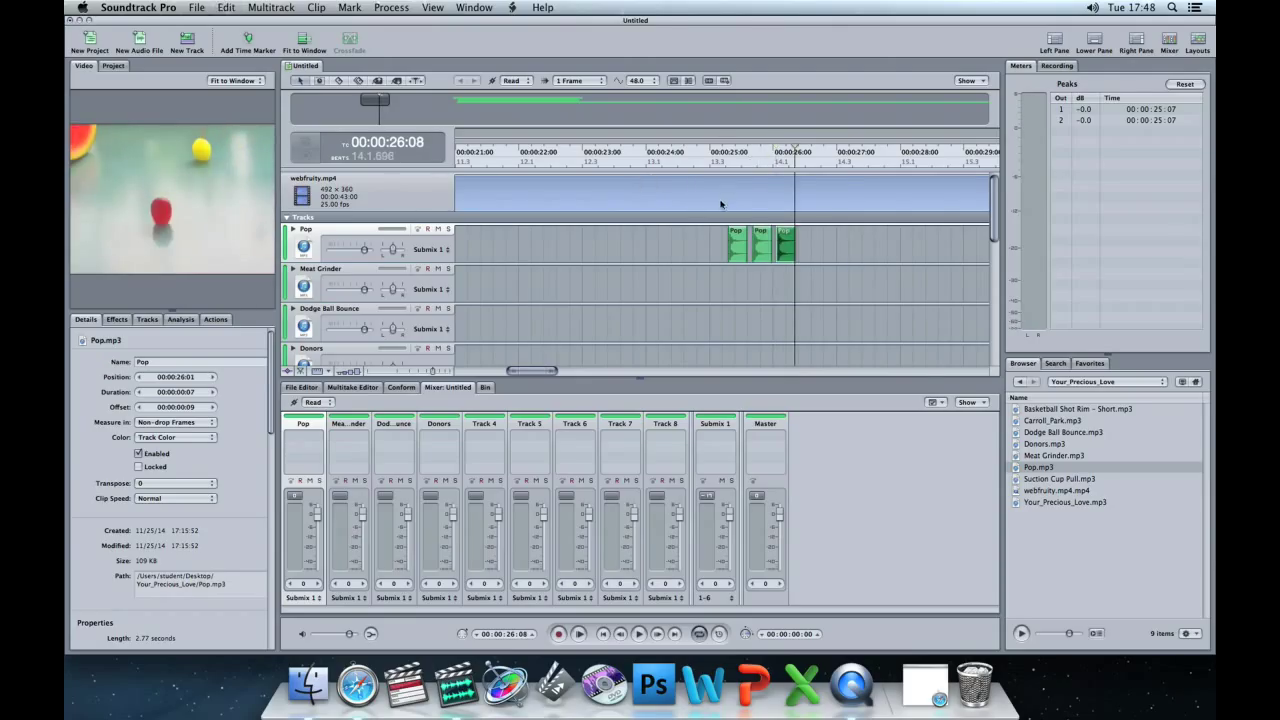
left_click(801, 151)
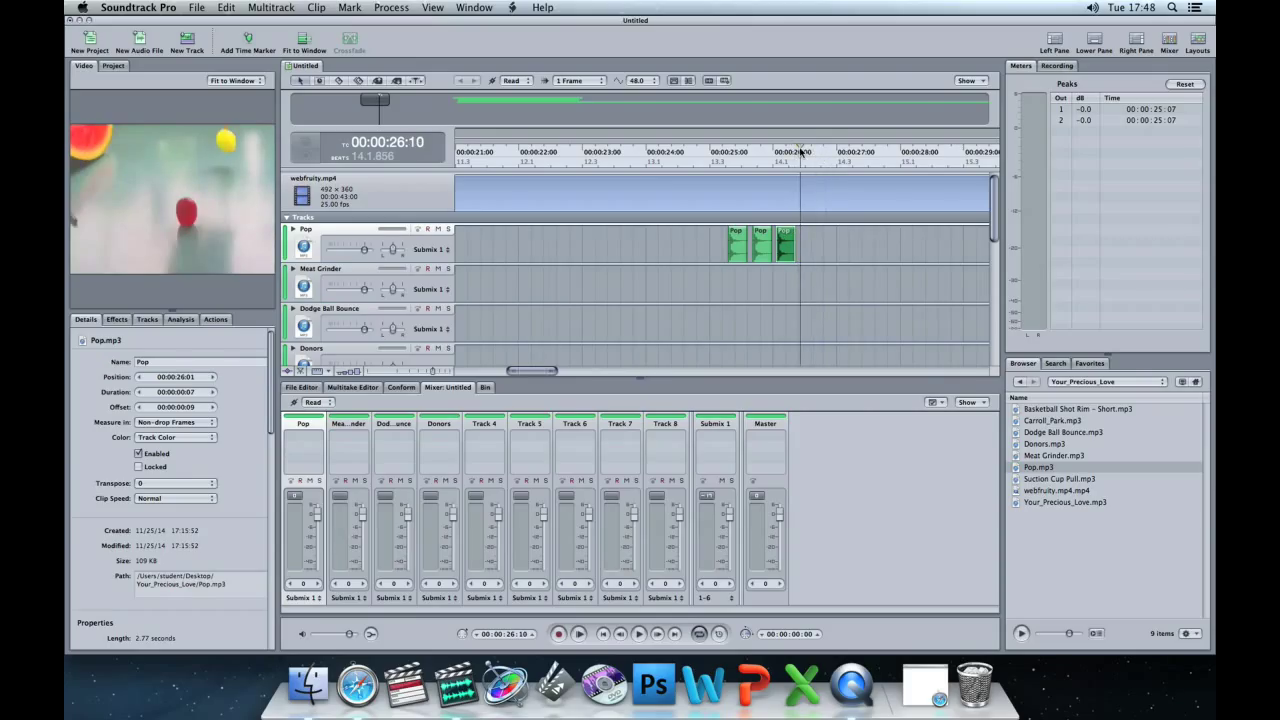
key("super+v")
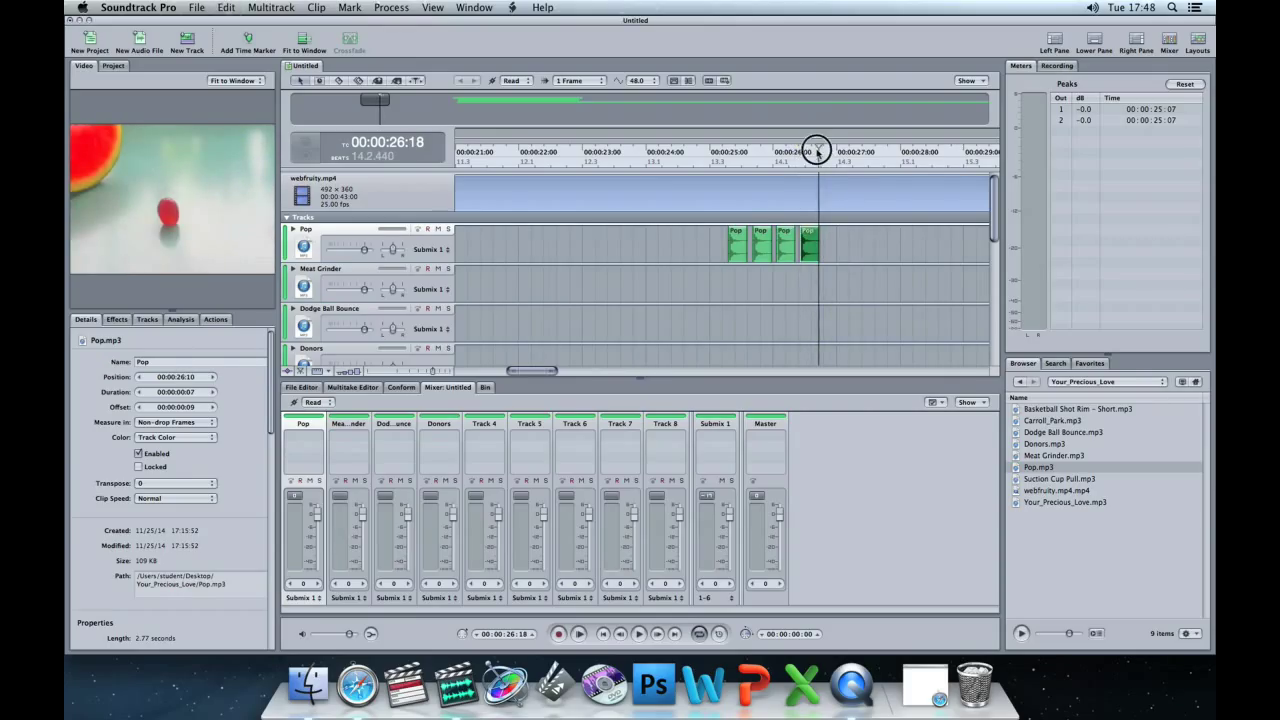
Delete the last two Pop clips, at 00:00:26:01 and 00:00:26:10, from the Pop track
left_click_drag(812, 151, 726, 157)
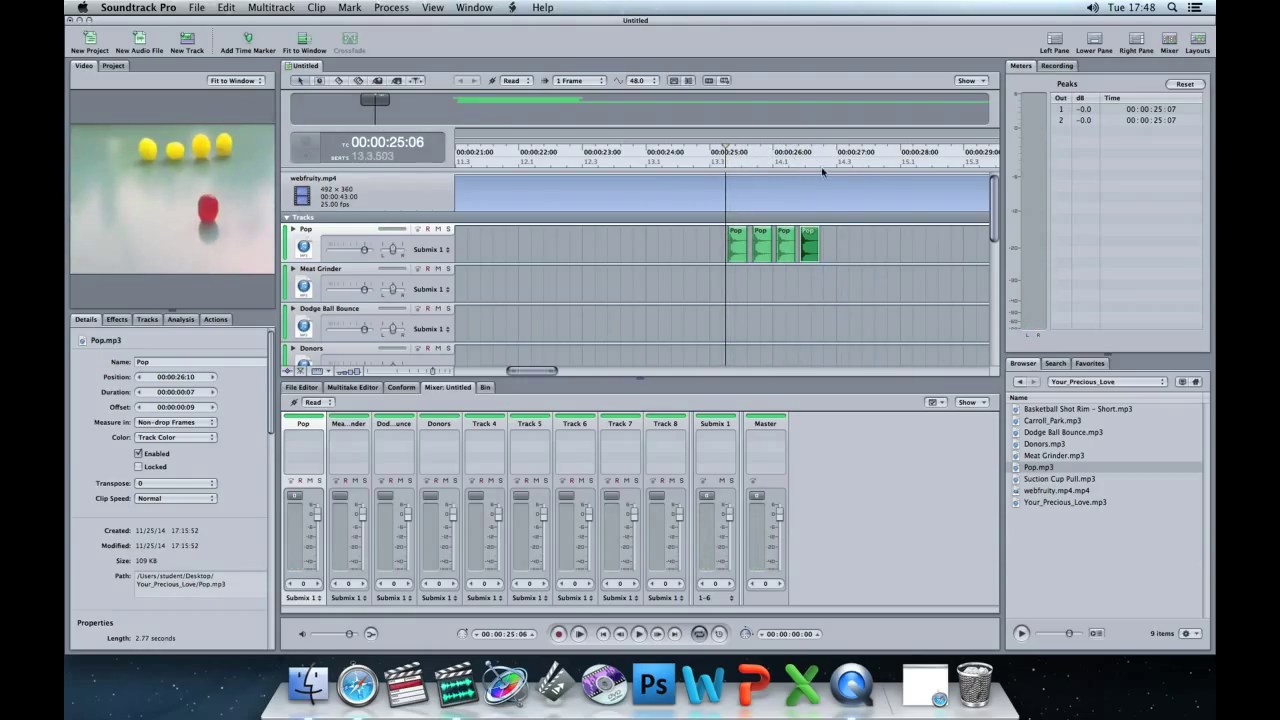
left_click_drag(851, 232, 782, 240)
key("Delete")
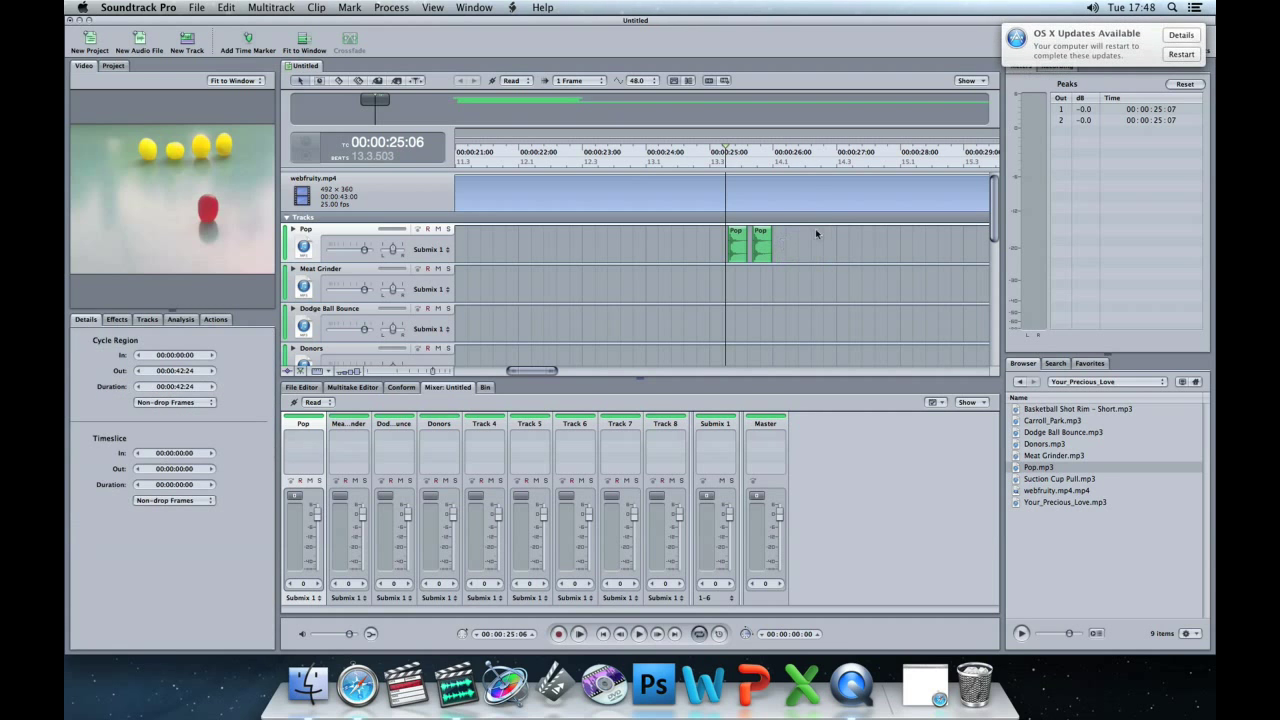
Paste the third Pop clip on the Pop track at 00:00:26:00
left_click(772, 152)
left_click_drag(772, 152, 778, 153)
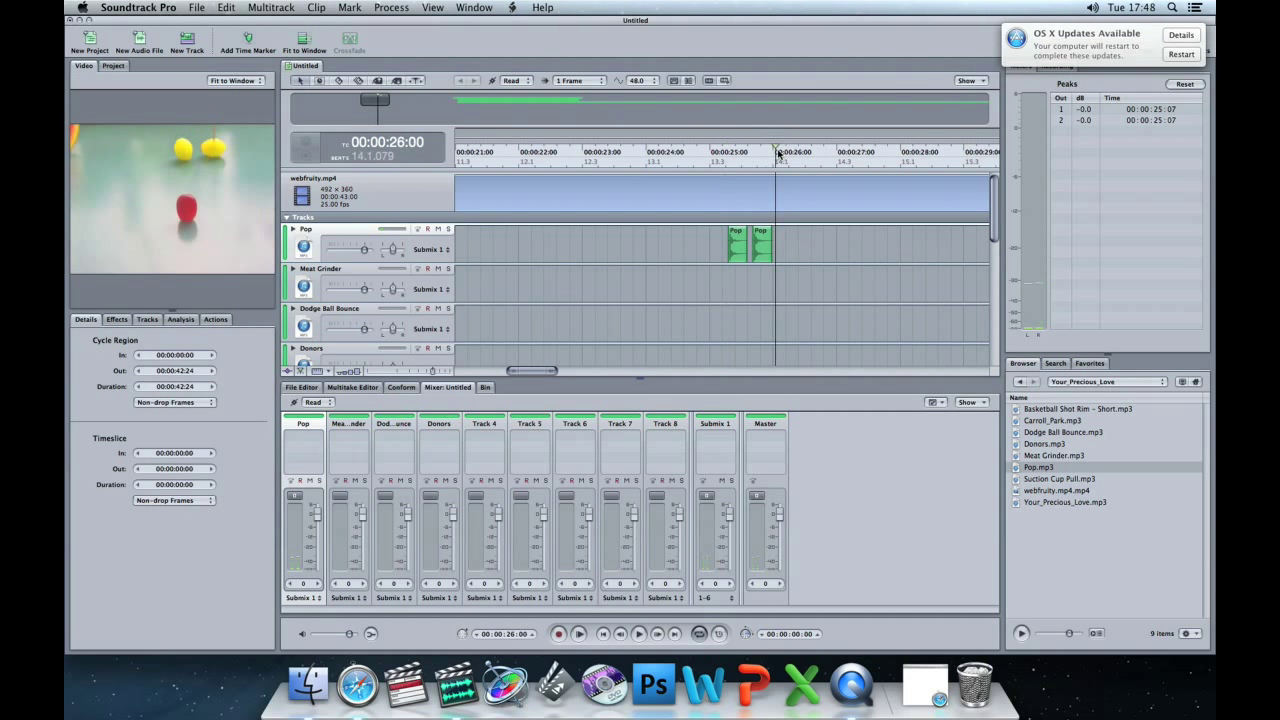
left_click(777, 152)
key("Left")
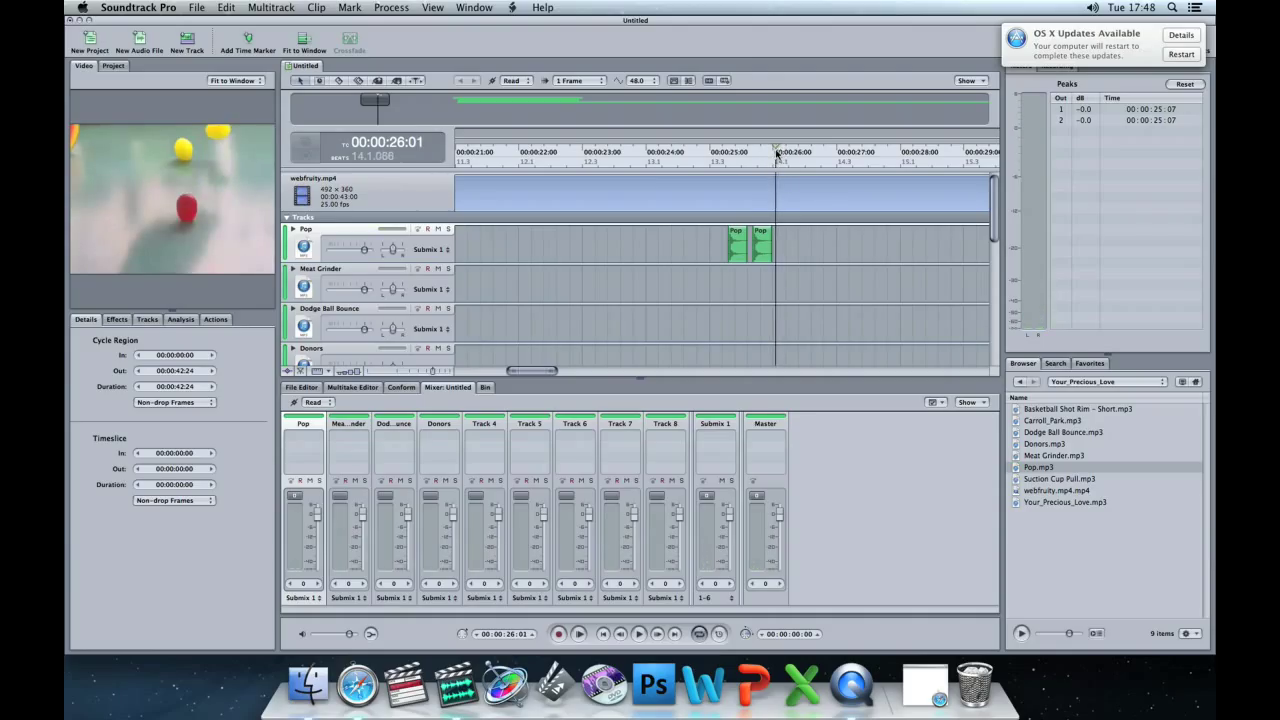
key("Left")
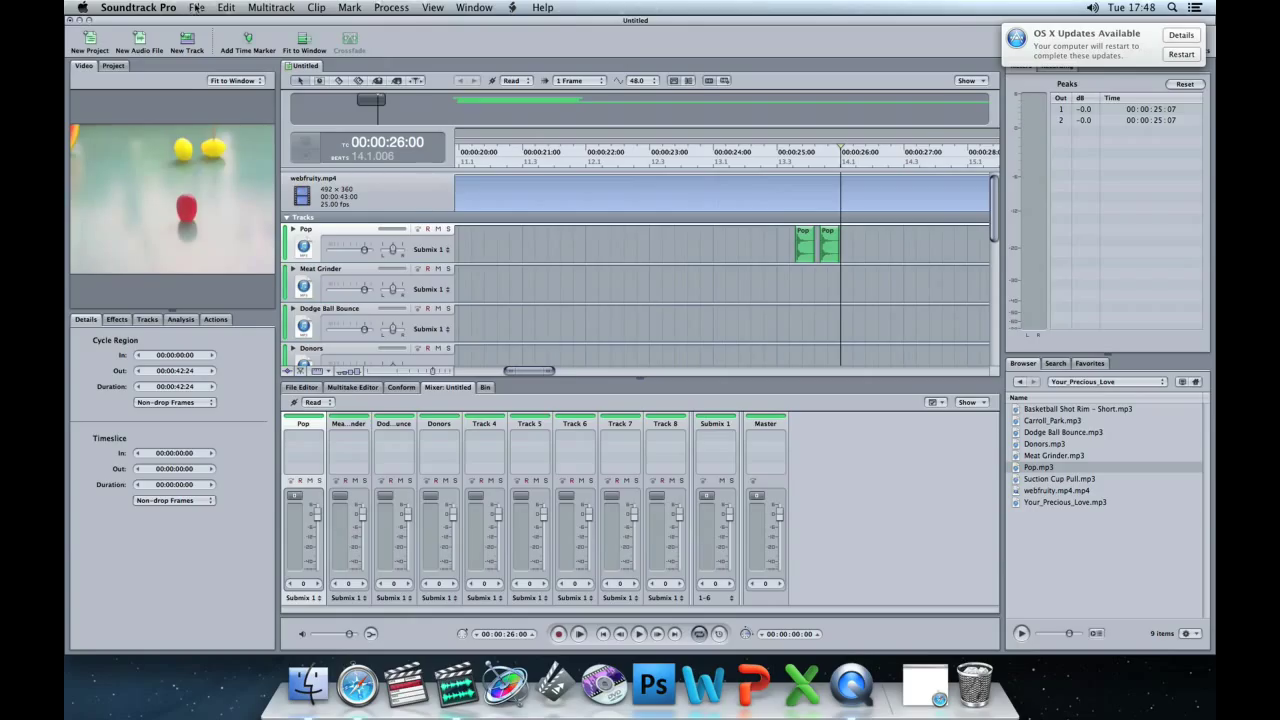
left_click(226, 7)
left_click(268, 106)
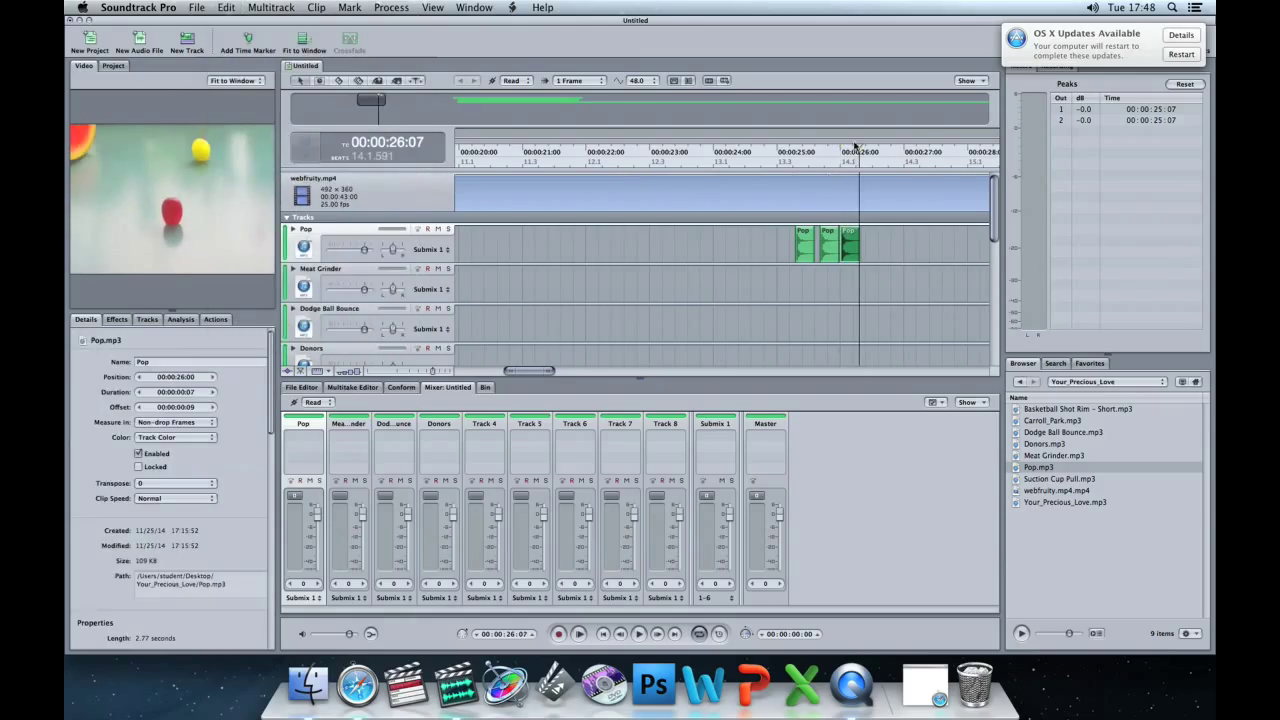
Paste the fourth Pop clip on the Pop track at 00:00:26:10
key("Right")
key("Right")
key("Right")
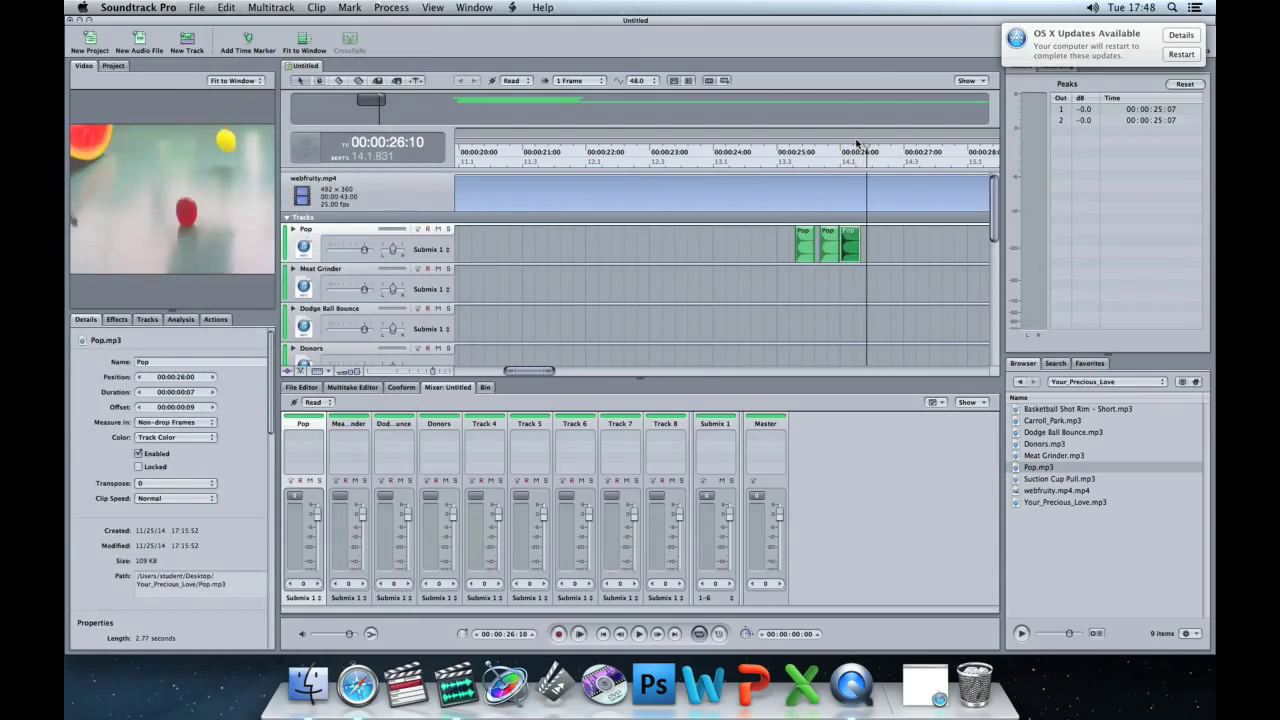
left_click(226, 7)
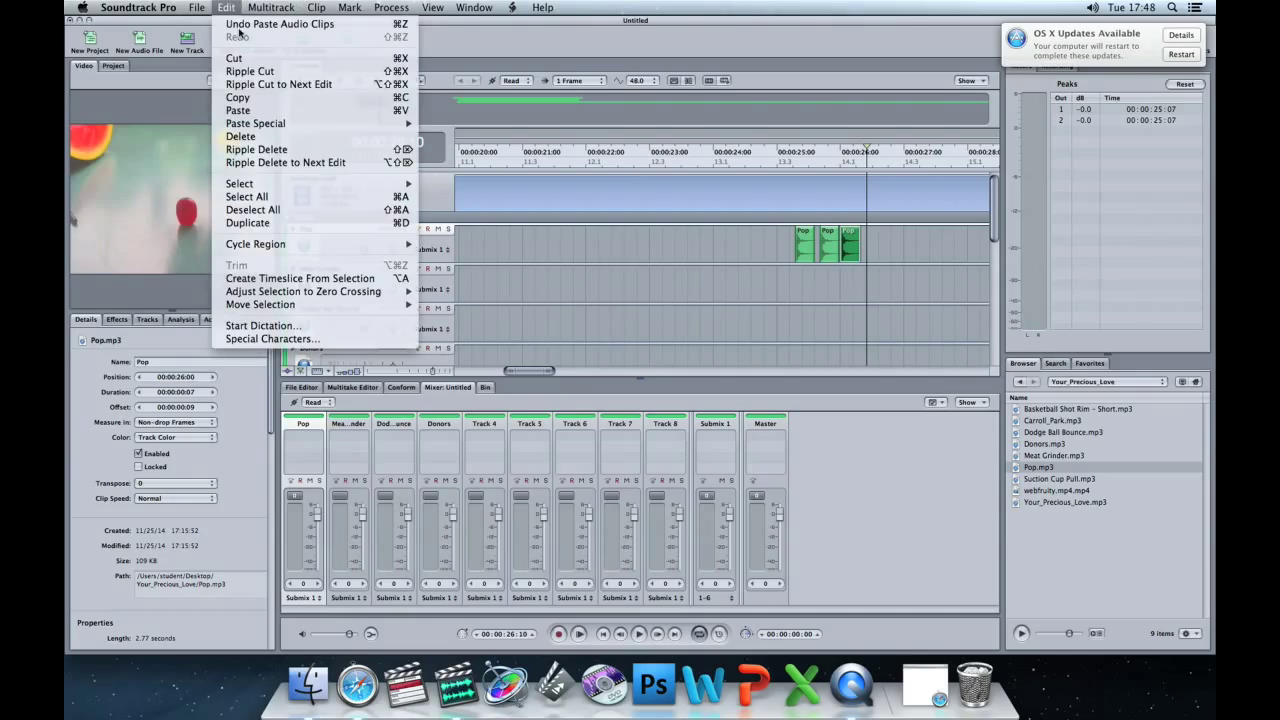
left_click(289, 111)
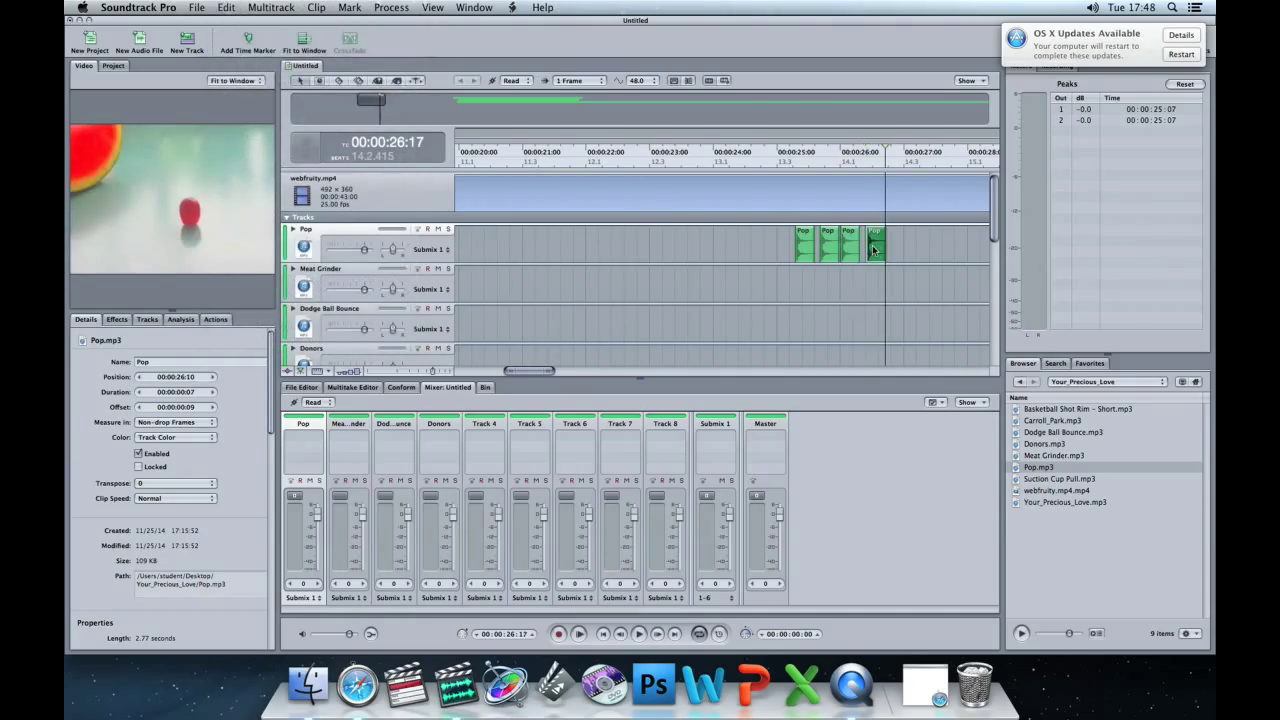
Play the sequence of Pop clips from about 00:00:25:05 and return the playhead to that point
left_click(790, 155)
key("space")
key("space")
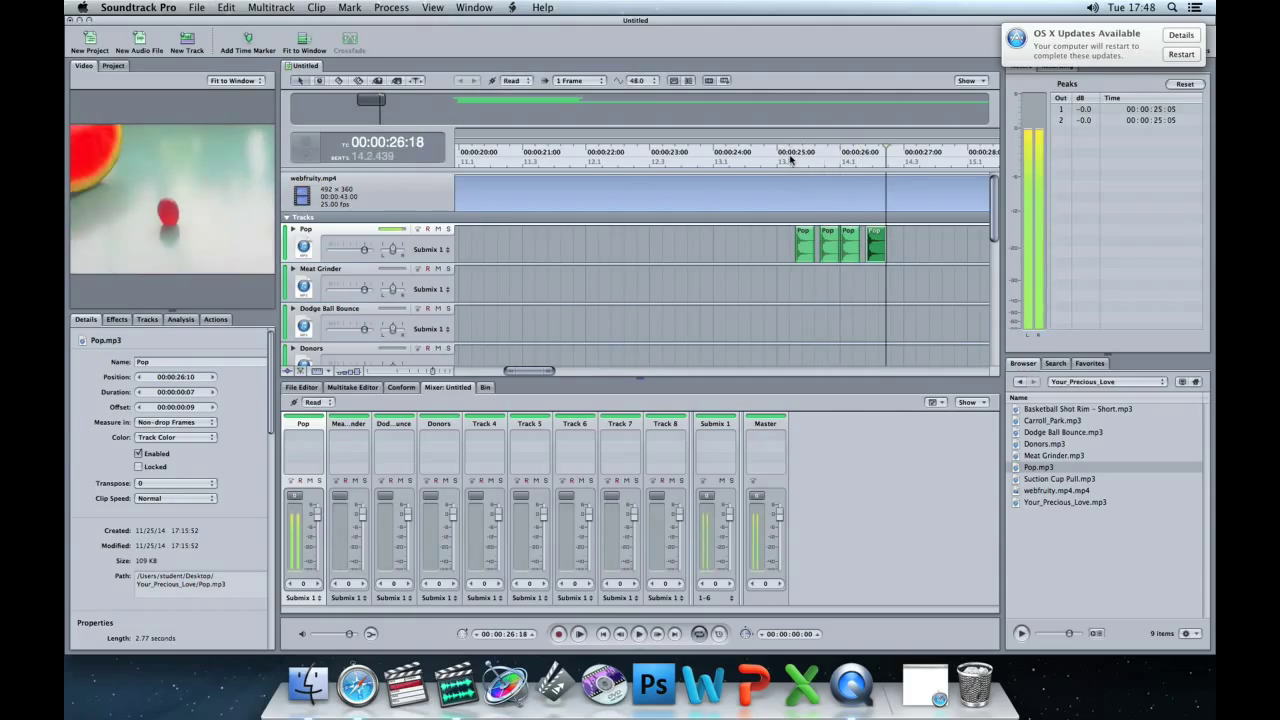
left_click(794, 158)
left_click(790, 156)
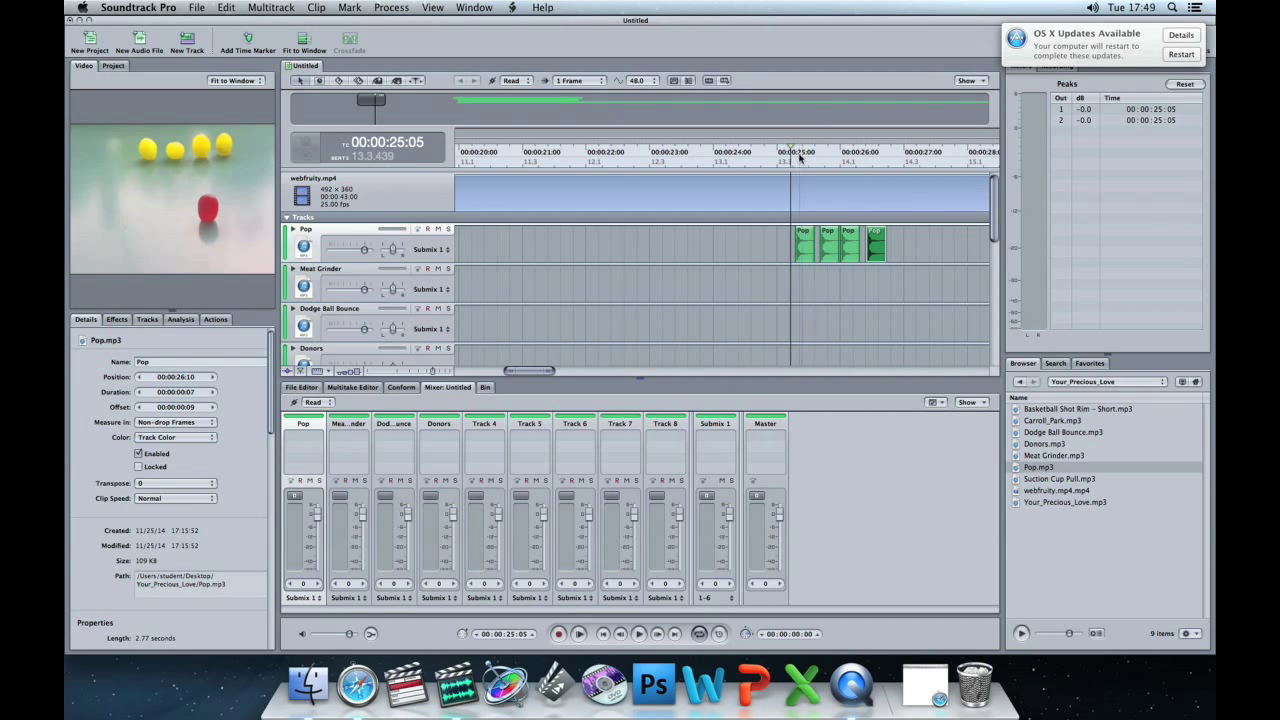
Move the Donors music clip on its track to start at 00:00:17:02, beneath the Pop clips
left_click_drag(534, 374, 469, 369)
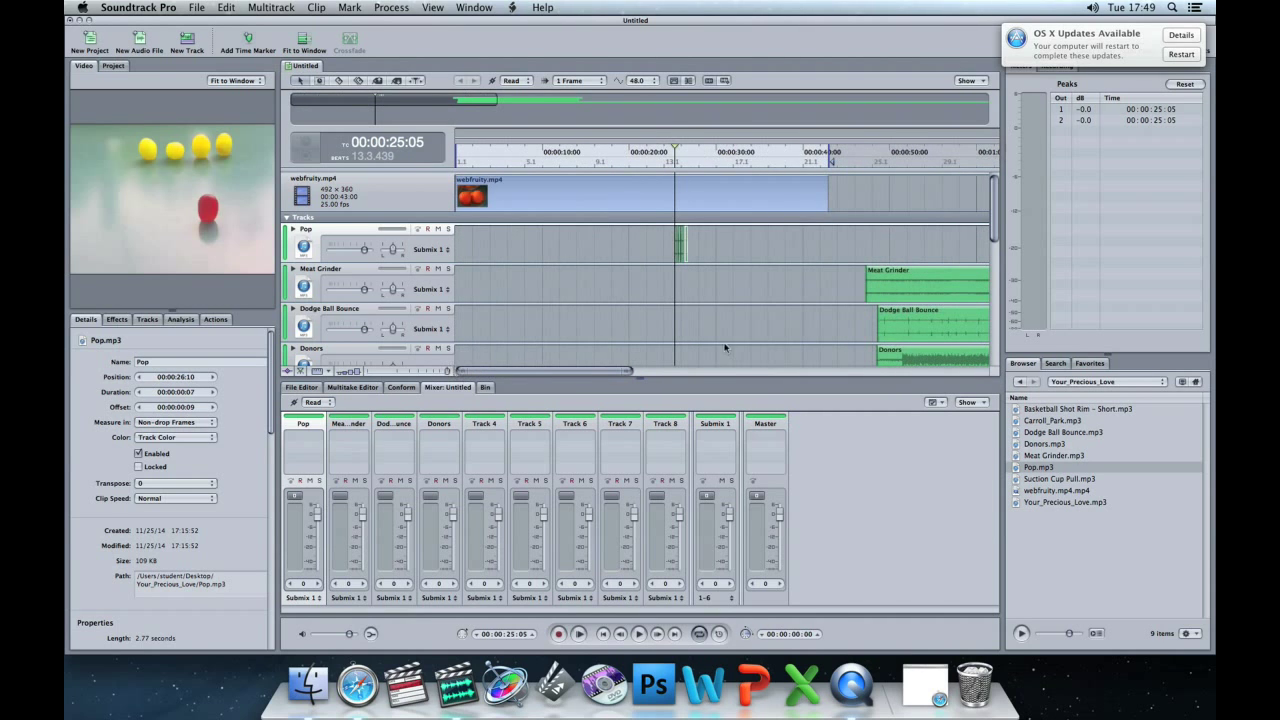
left_click_drag(993, 234, 996, 238)
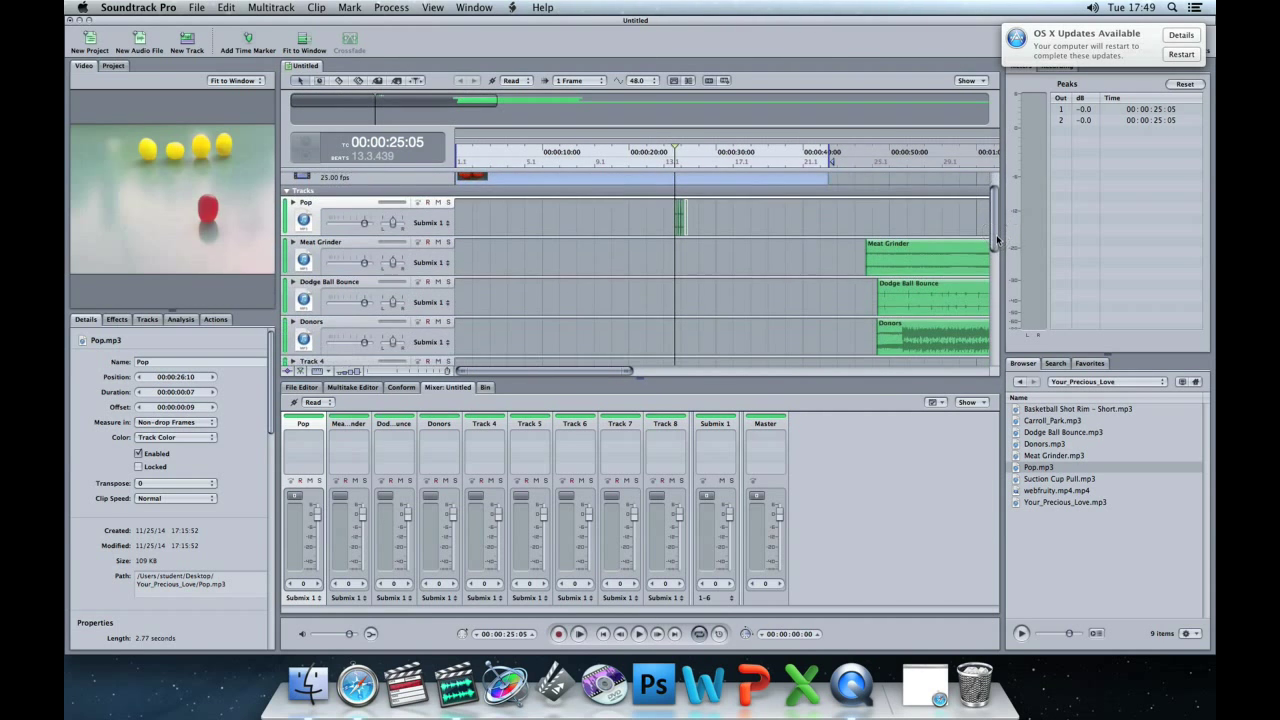
left_click(907, 331)
left_click_drag(909, 343, 661, 337)
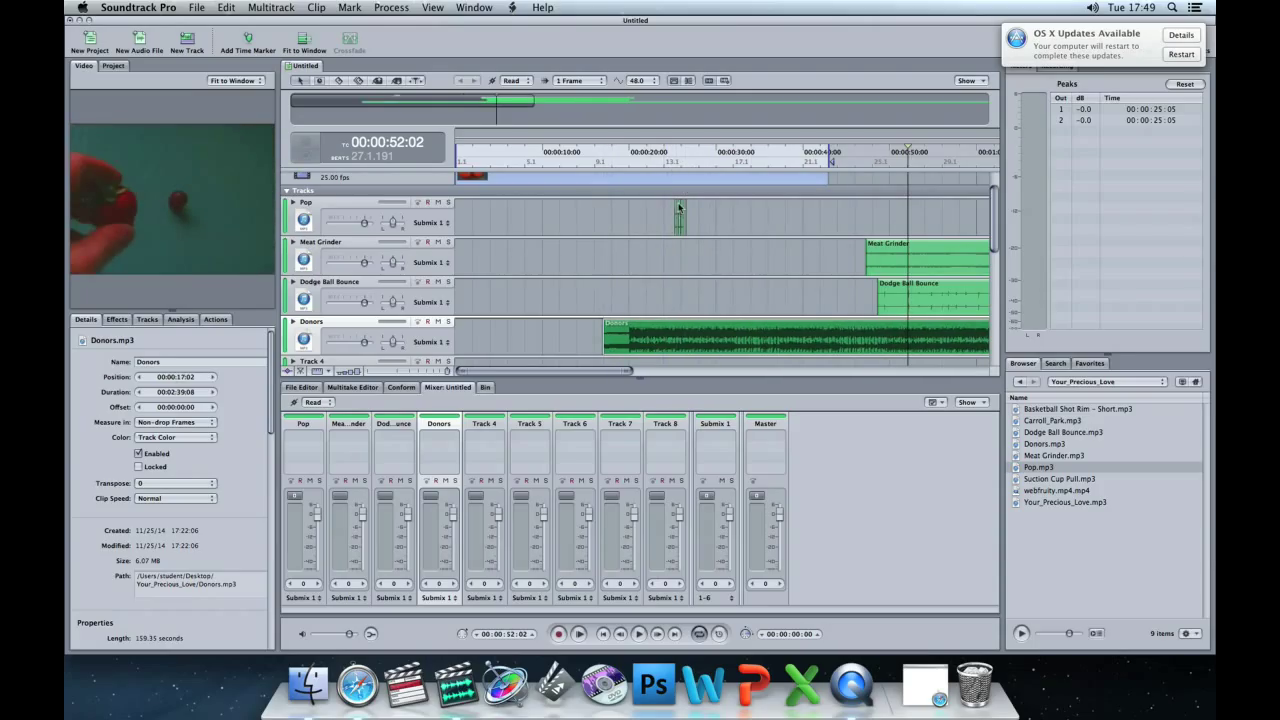
Play the Pop clips together with the Donors music from 00:00:25:00
left_click(674, 153)
left_click_drag(998, 211, 990, 196)
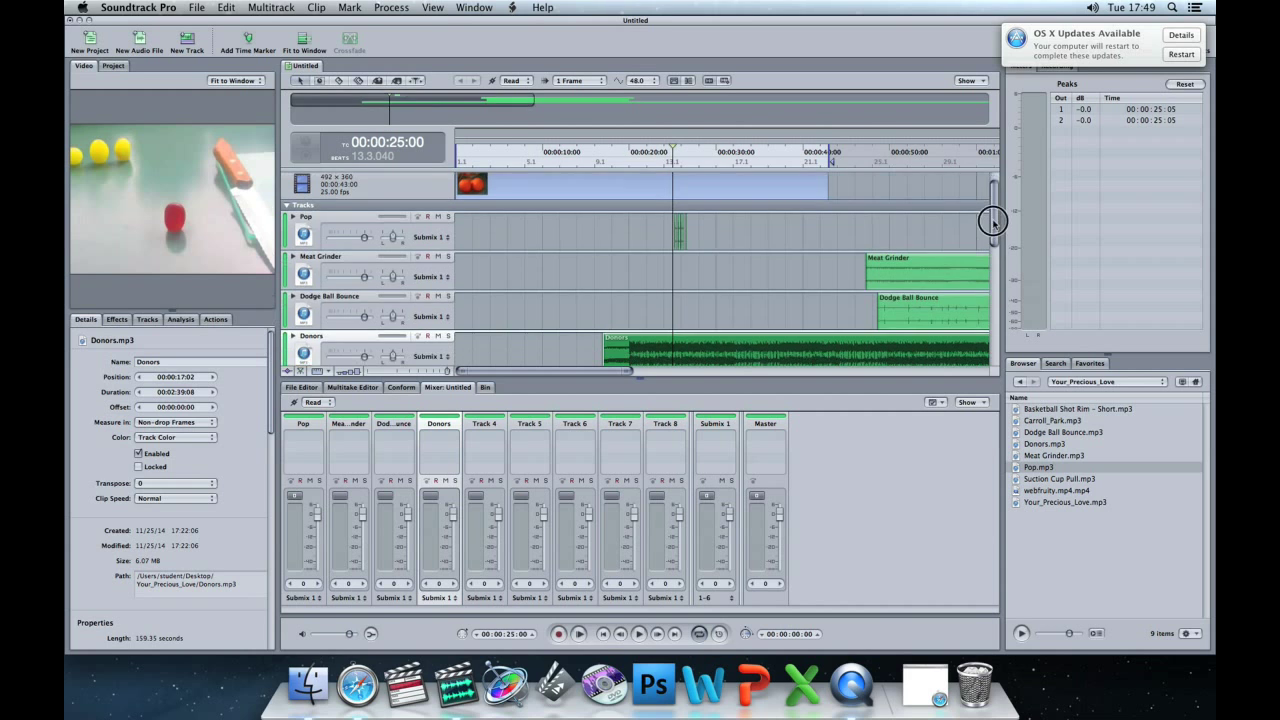
scroll(991, 220, "down", 2)
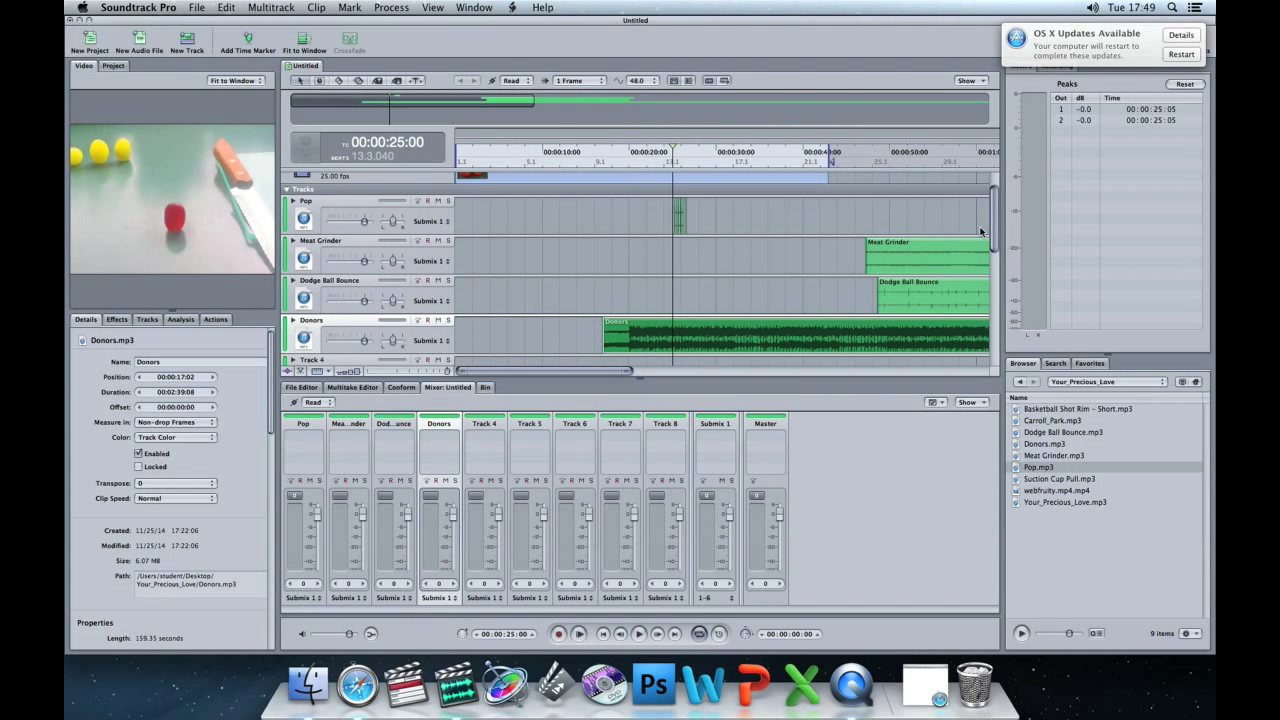
key("space")
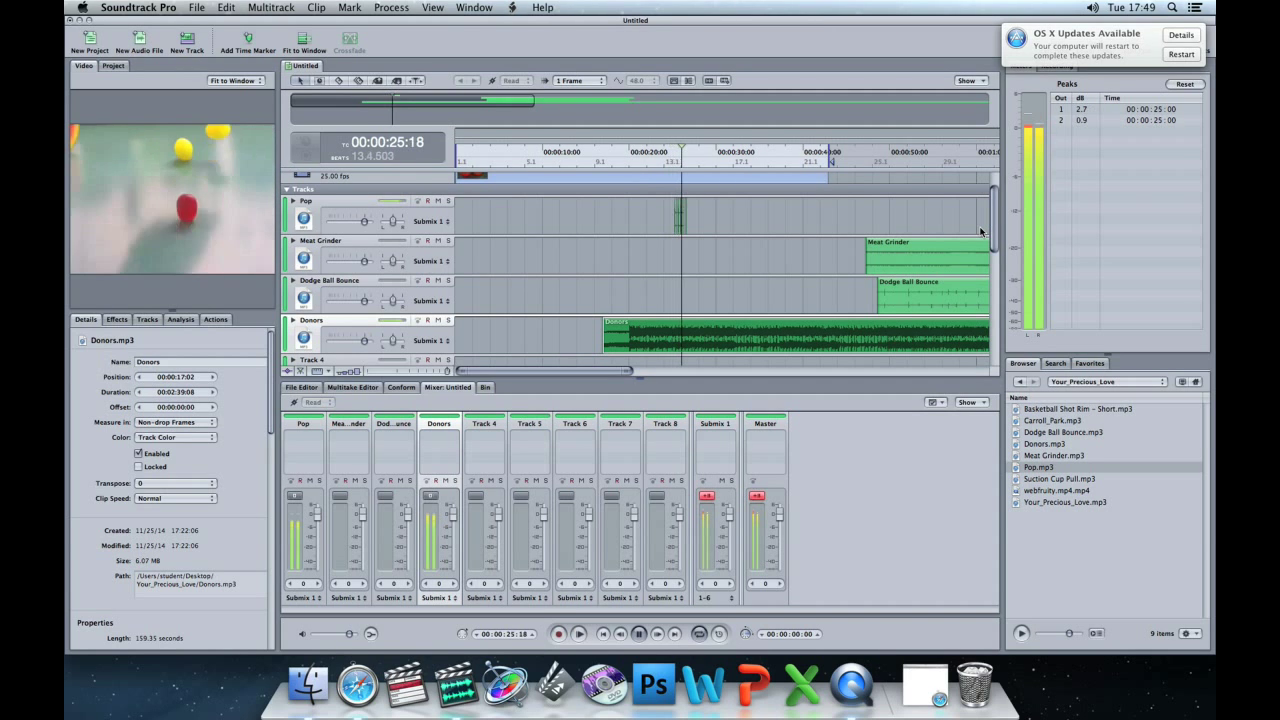
key("space")
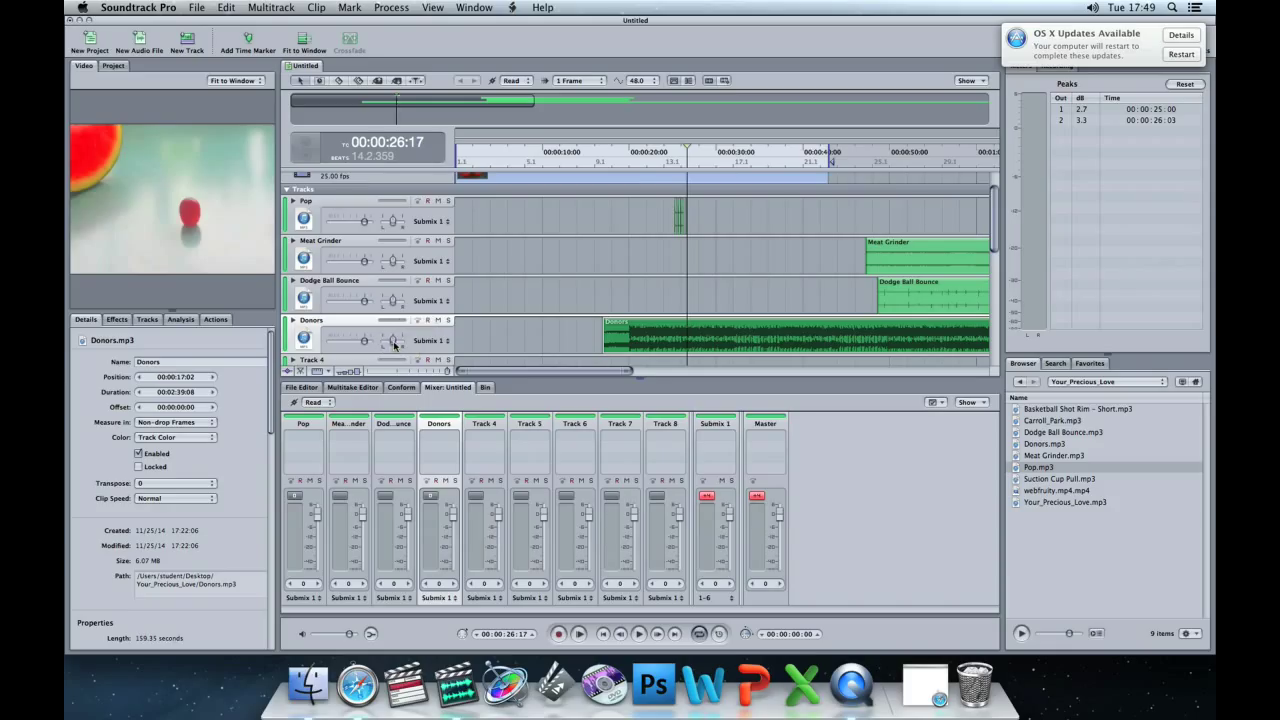
Lower the Donors track volume to -8.22 dB and replay the Pop section from about 00:00:25
mouse_move(391, 342)
left_click_drag(364, 343, 353, 343)
left_click(672, 158)
key("space")
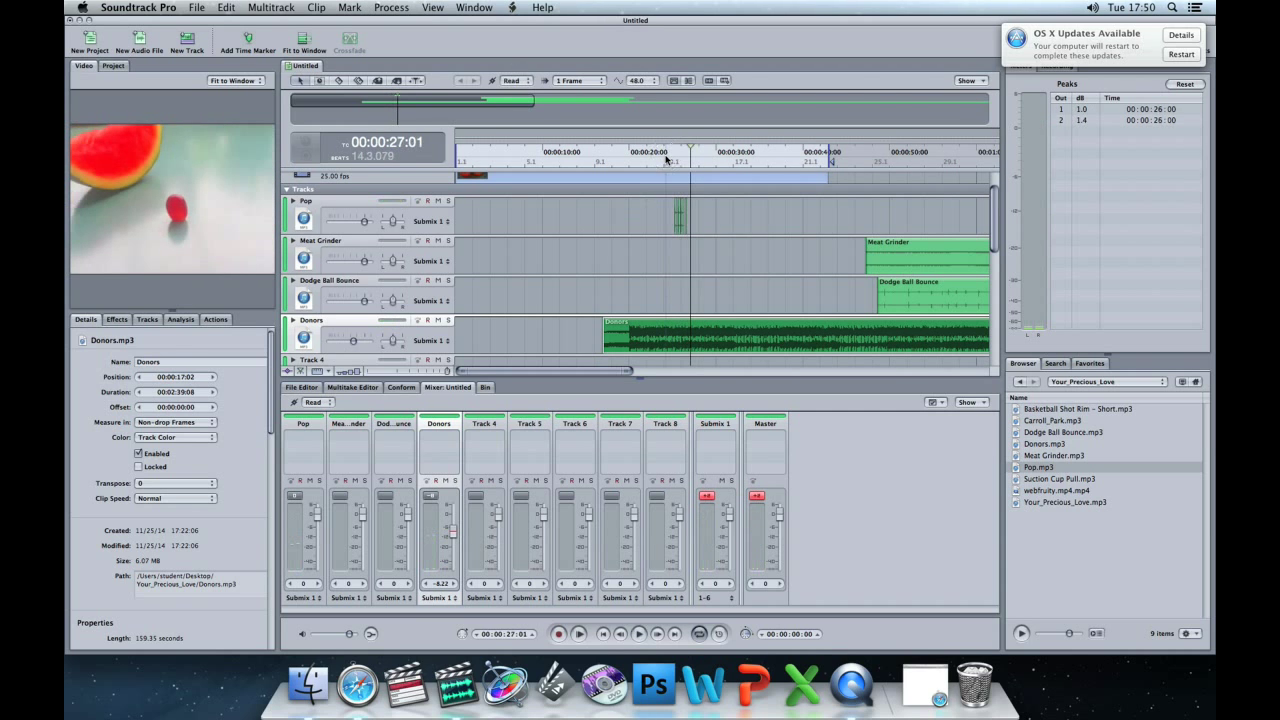
left_click(666, 158)
key("space")
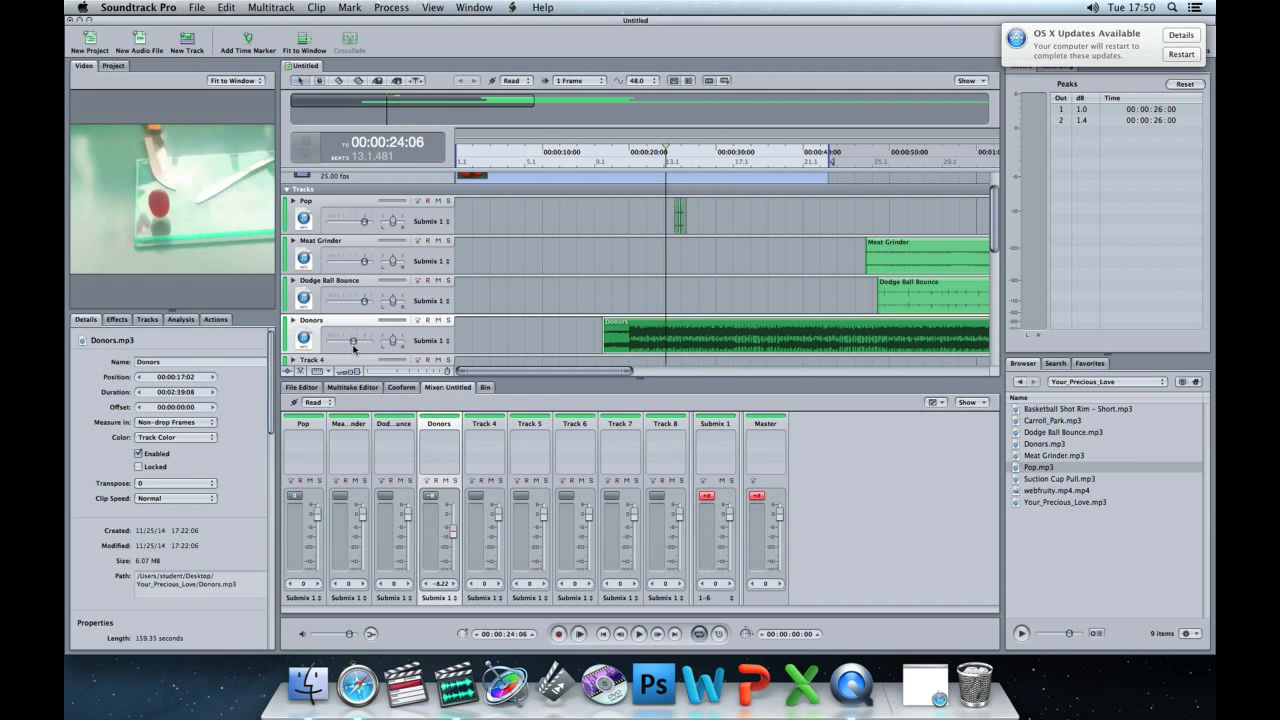
Set the Donors track volume to about -20 dB while auditioning the mix from 00:00:24:06
left_click_drag(352, 341, 338, 341)
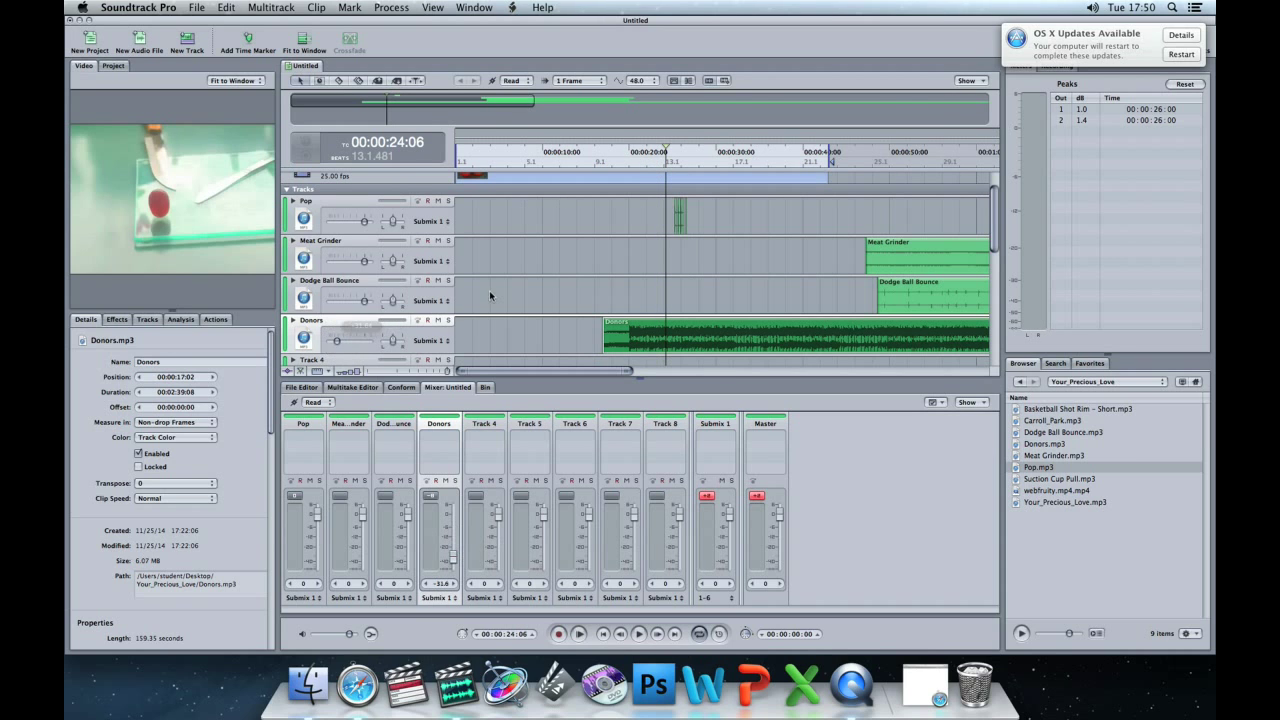
key("space")
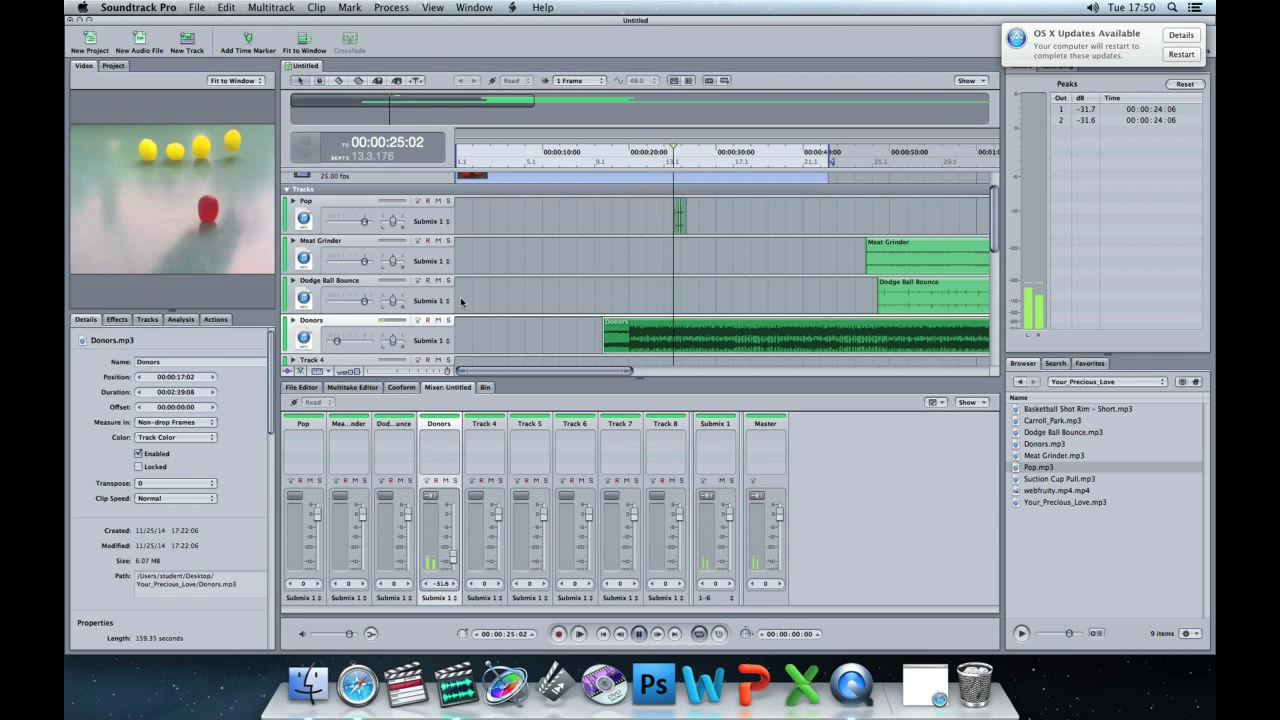
left_click_drag(338, 342, 343, 341)
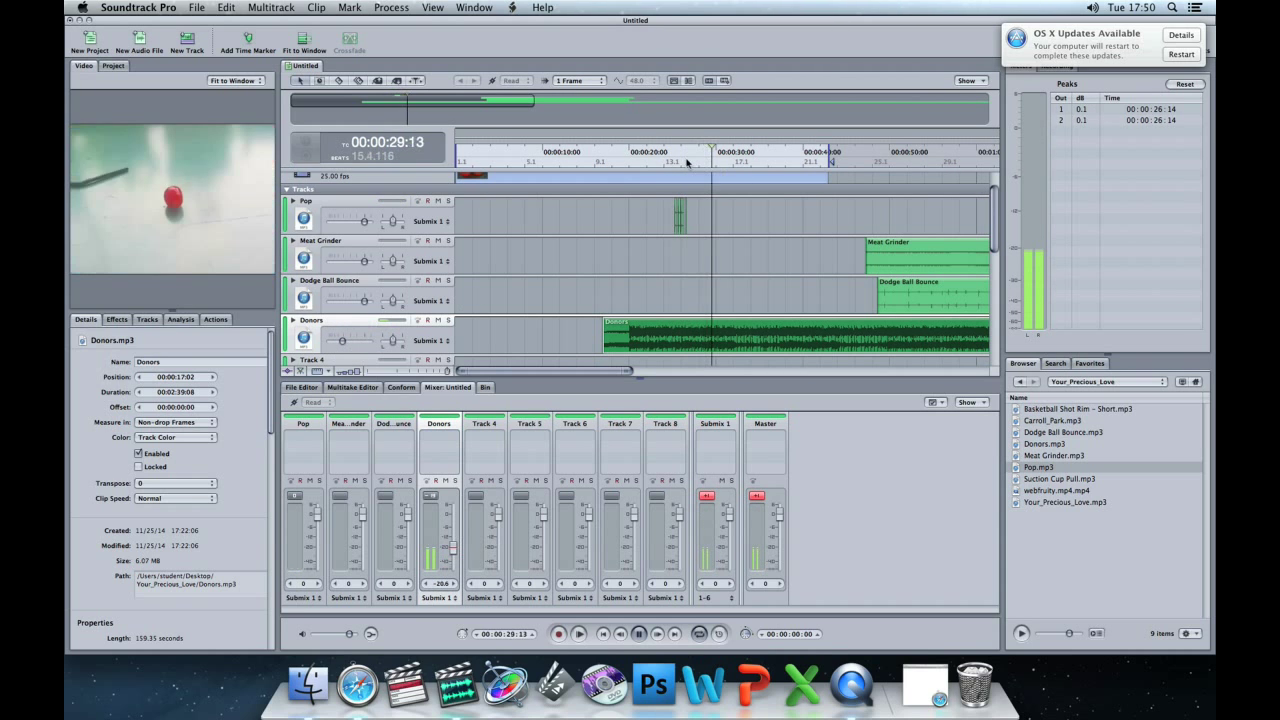
Replay the Pop section over the quieter Donors music, starting from about 00:00:24
left_click(725, 157)
left_click(680, 157)
left_click(686, 153)
left_click(666, 154)
left_click(663, 157)
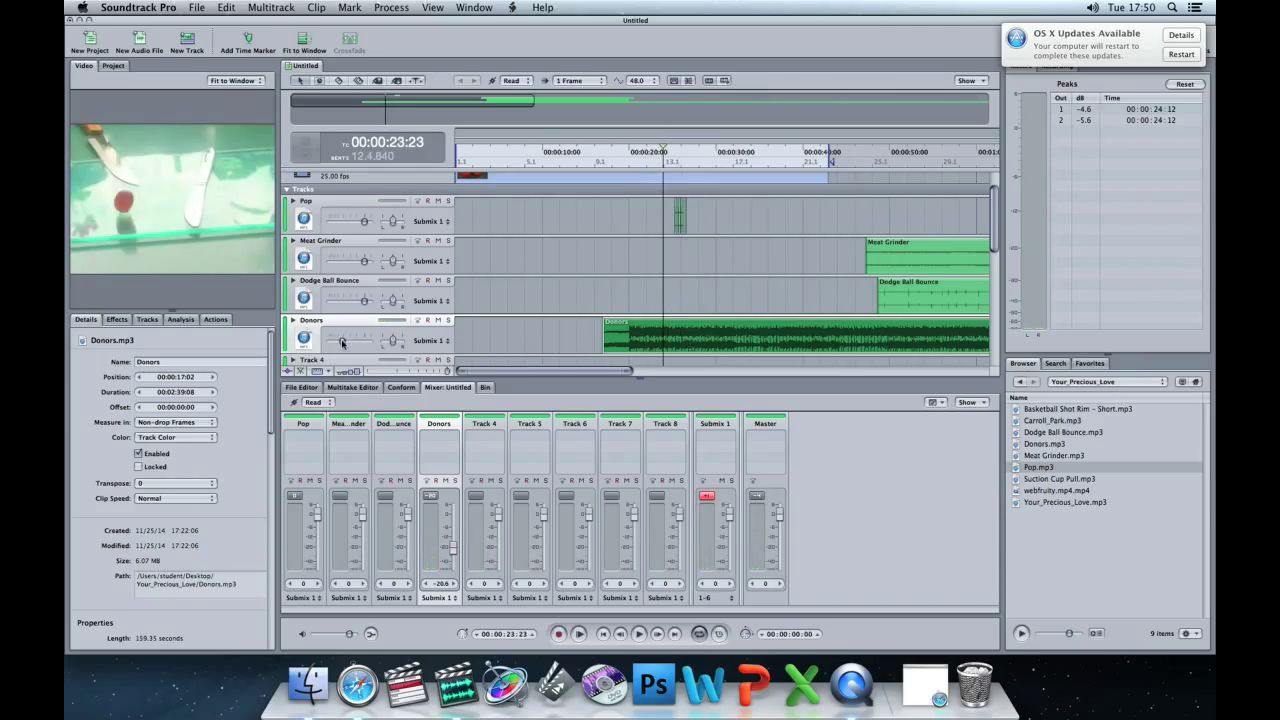
left_click(428, 320)
key("space")
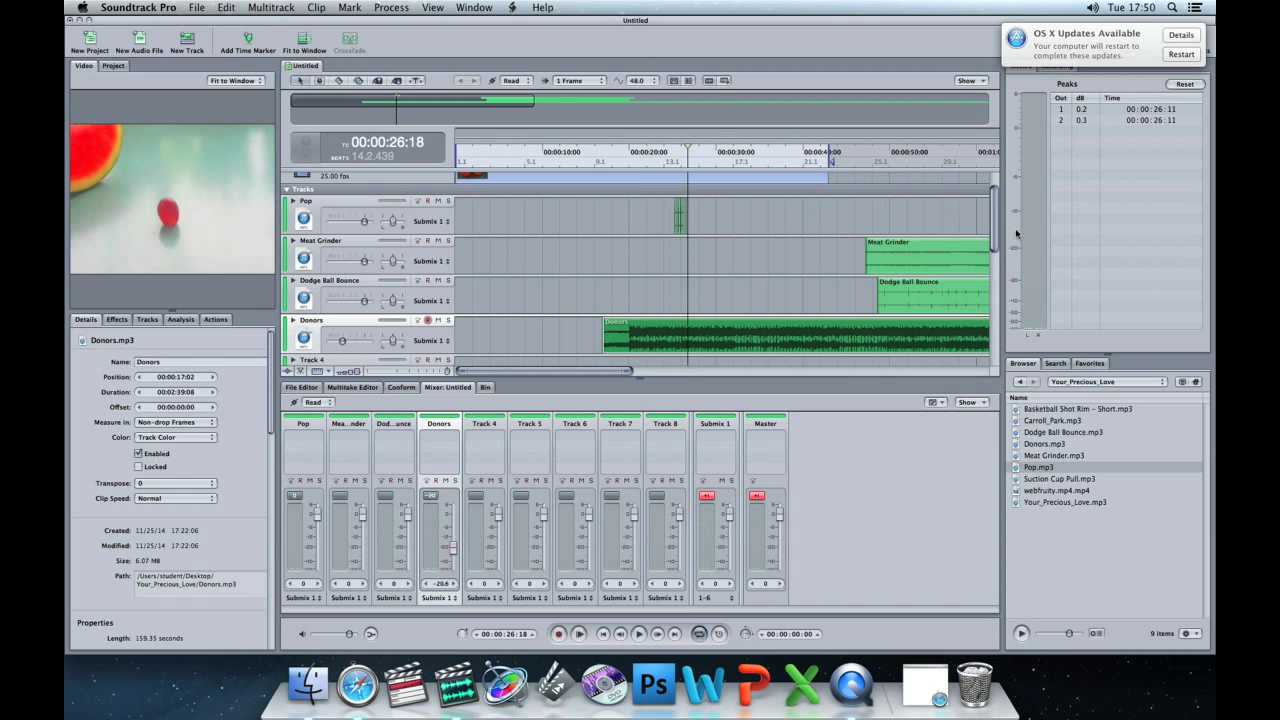
left_click_drag(952, 253, 844, 251)
left_click_drag(846, 251, 851, 252)
left_click(762, 156)
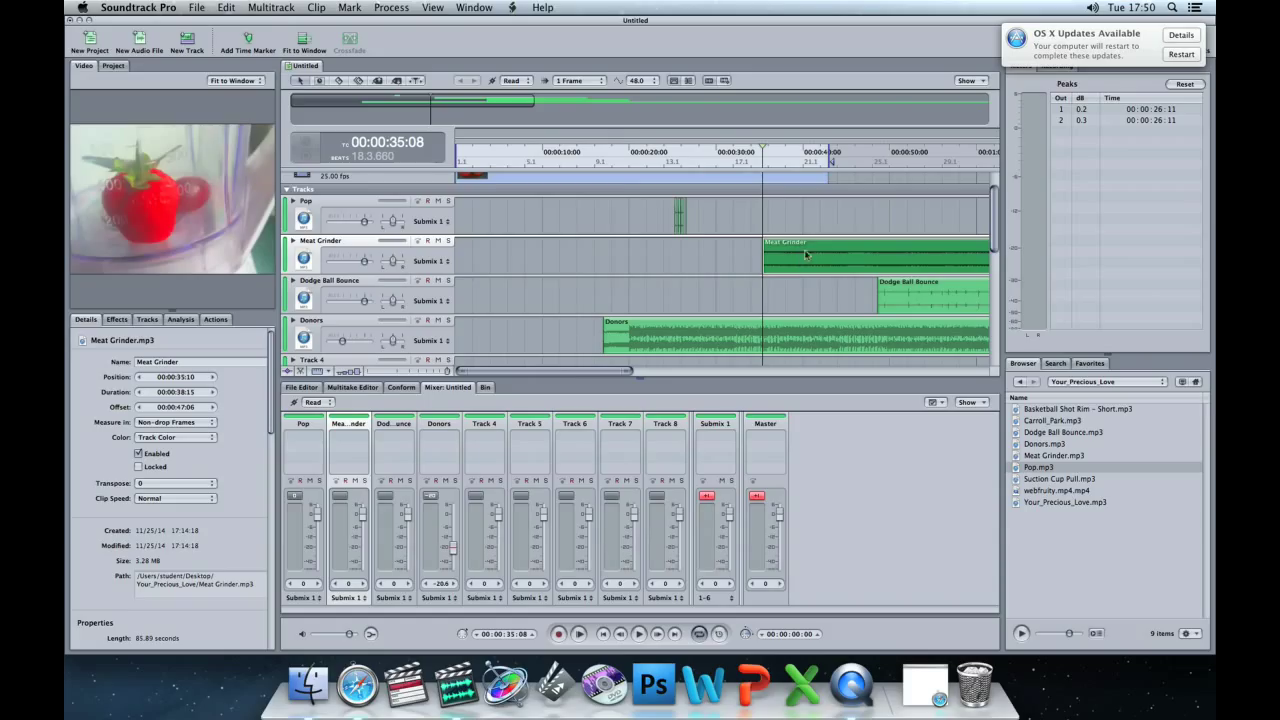
left_click_drag(823, 254, 901, 260)
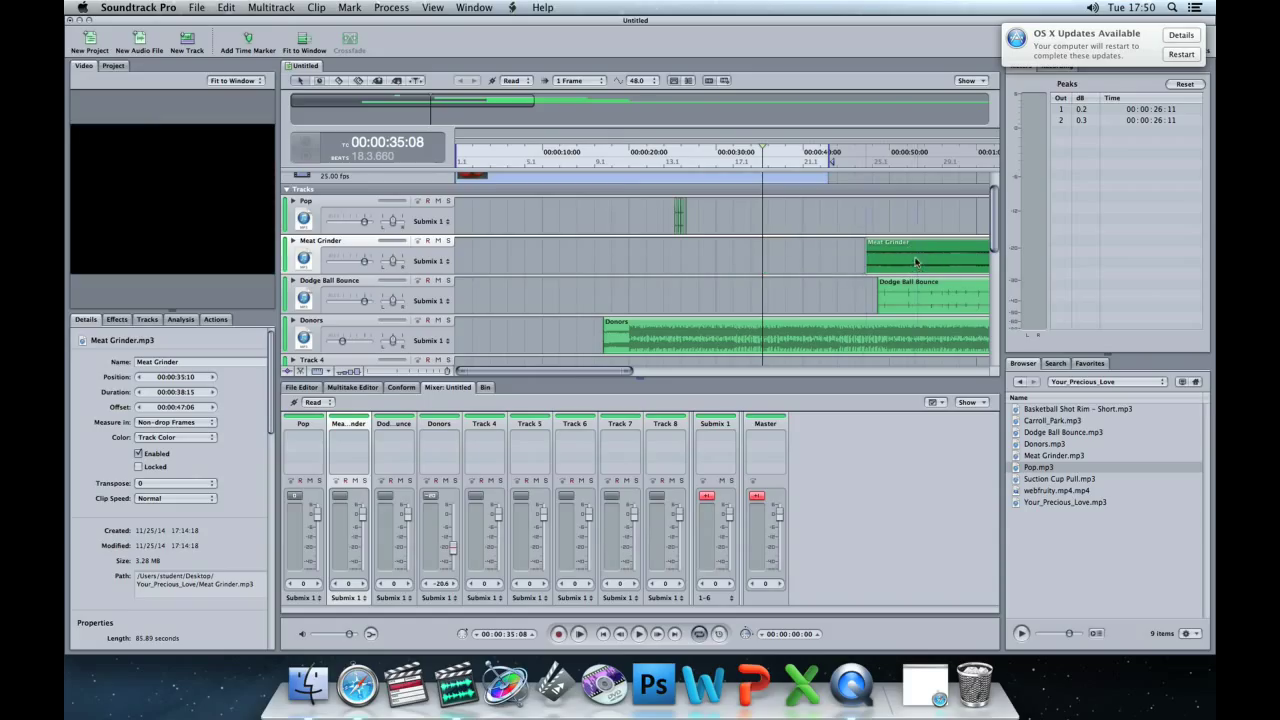
left_click(901, 260)
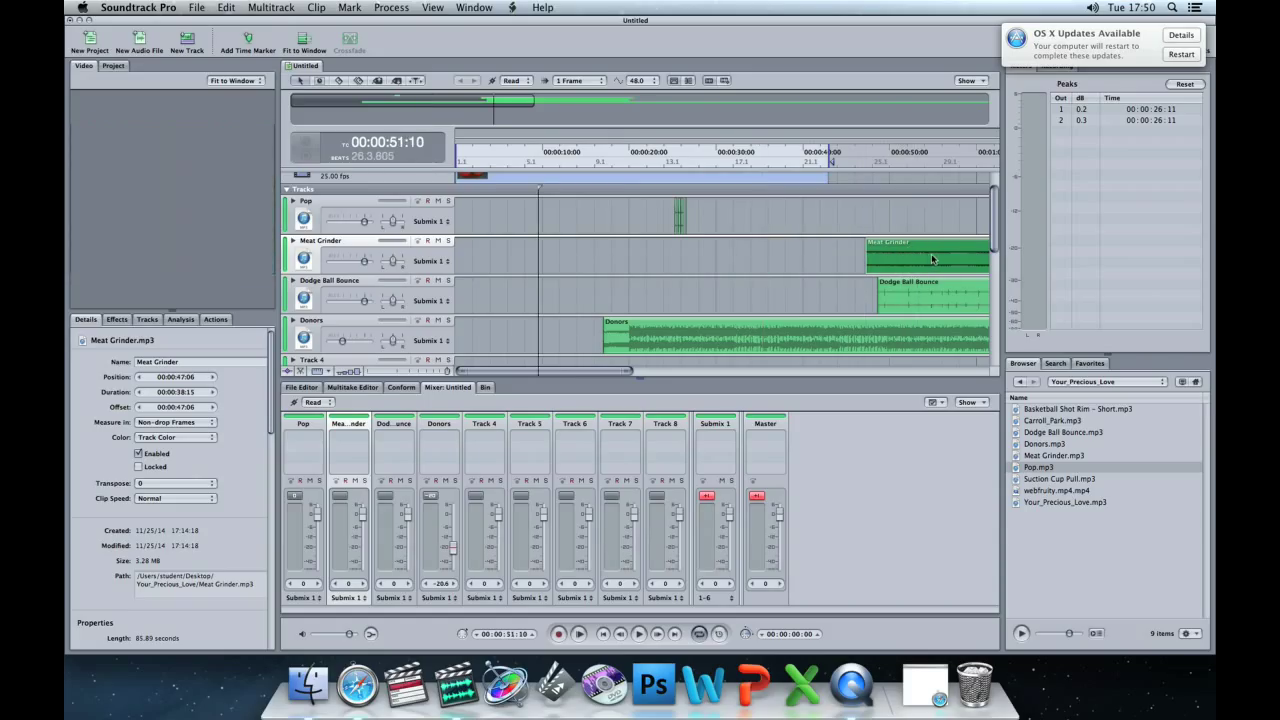
Open the Meat Grinder clip in its own waveform editor and play it from the start of the loud section
double_click(930, 257)
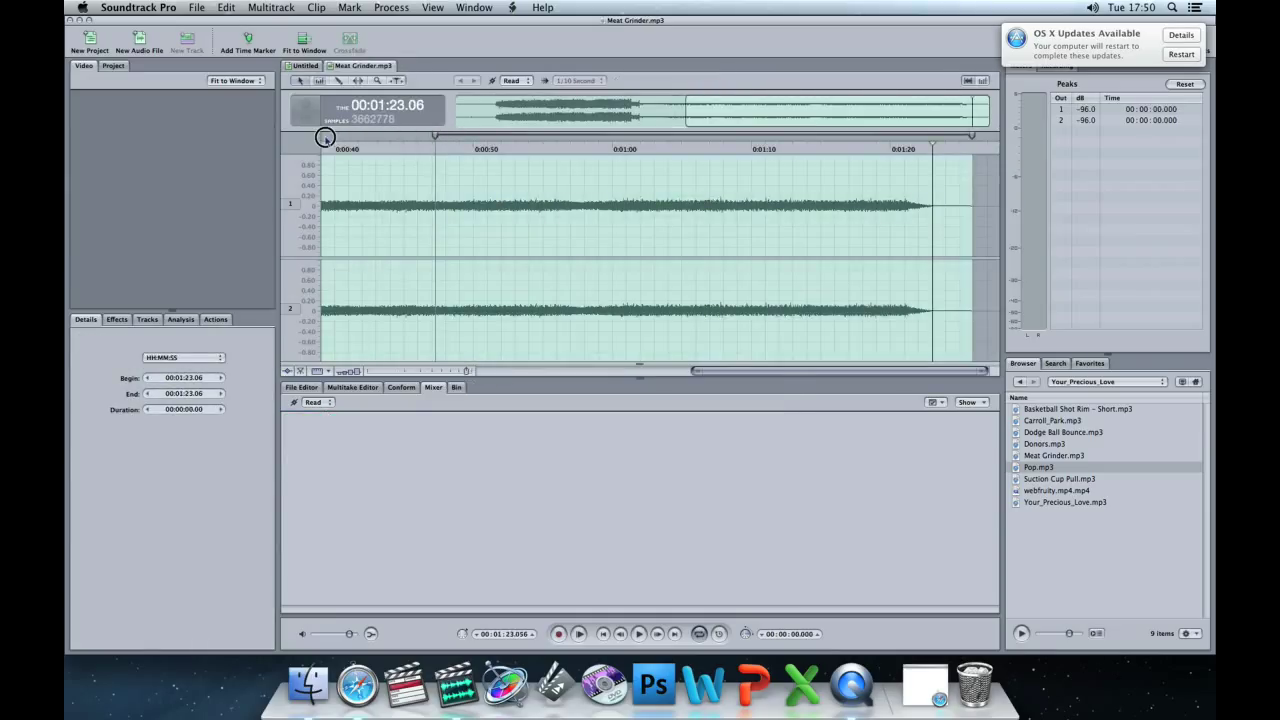
left_click(330, 142)
left_click_drag(313, 148, 408, 158)
key("space")
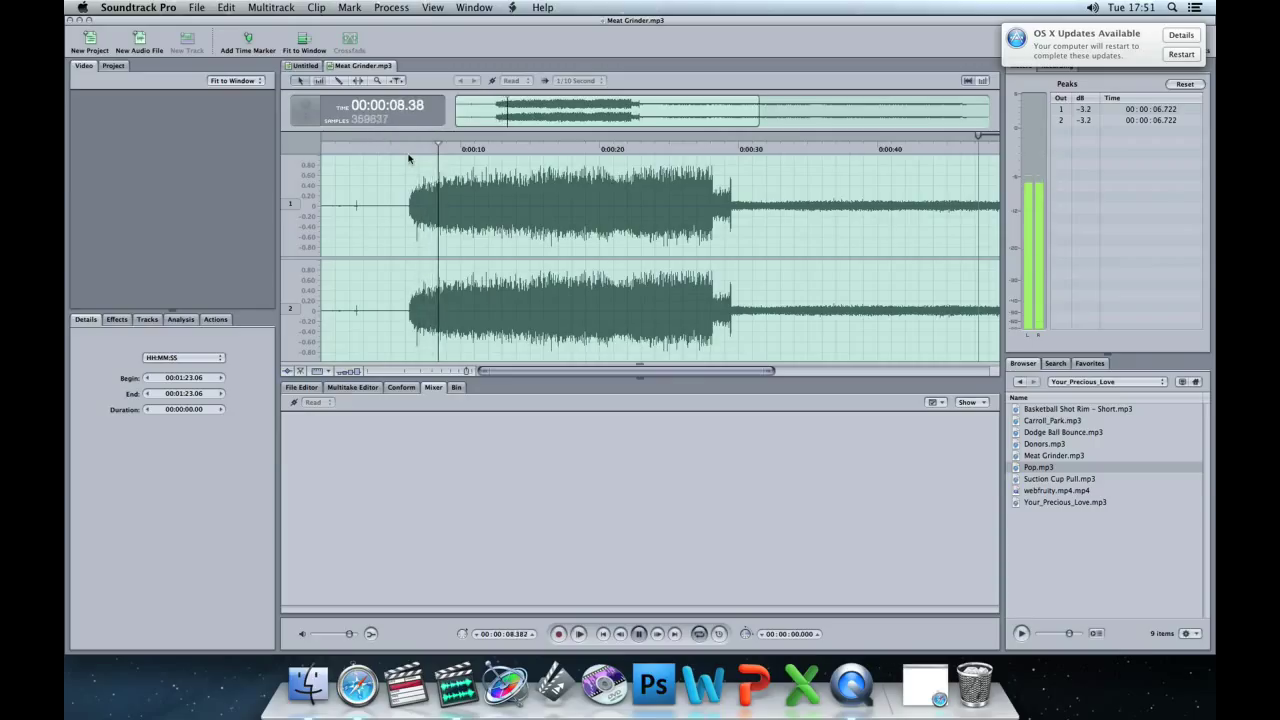
key("space")
Delete the quiet first 6.027 seconds of the Meat Grinder audio, up to where the loud grinding begins
left_click_drag(444, 148, 407, 148)
left_click_drag(405, 204, 291, 205)
key("Delete")
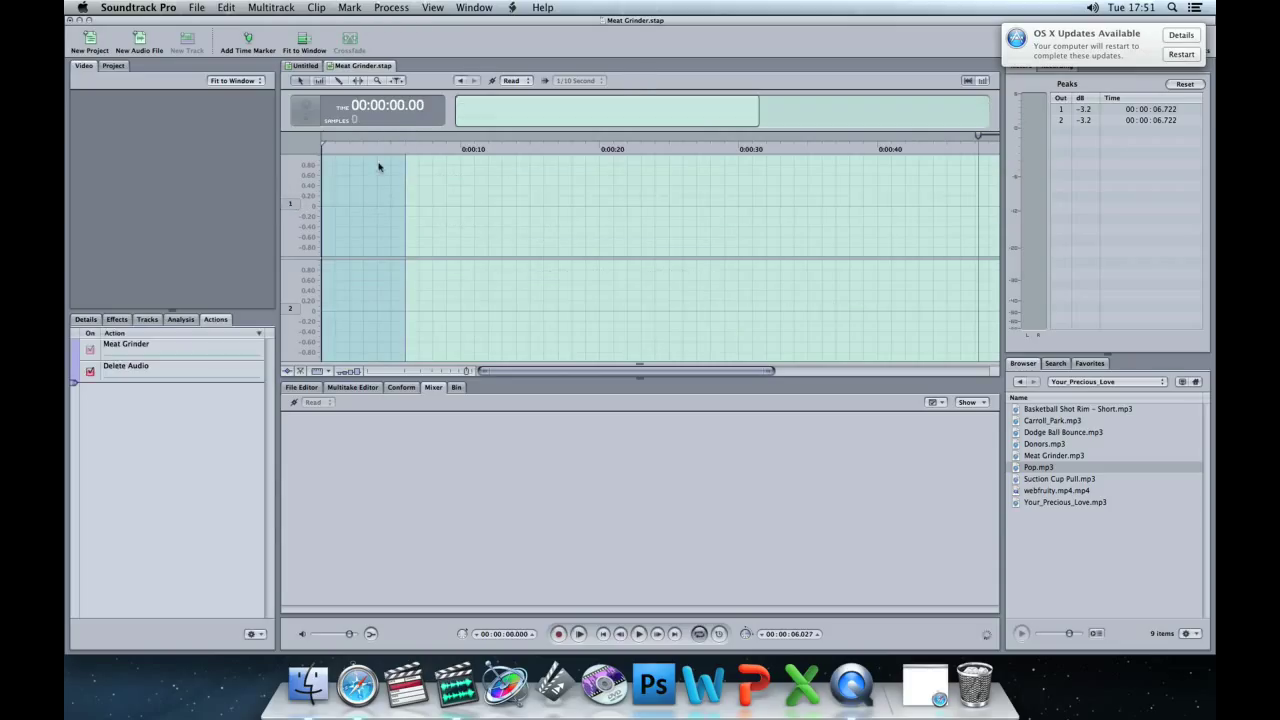
Return to the Untitled multitrack project and play the Meat Grinder clip from its beginning
left_click(305, 66)
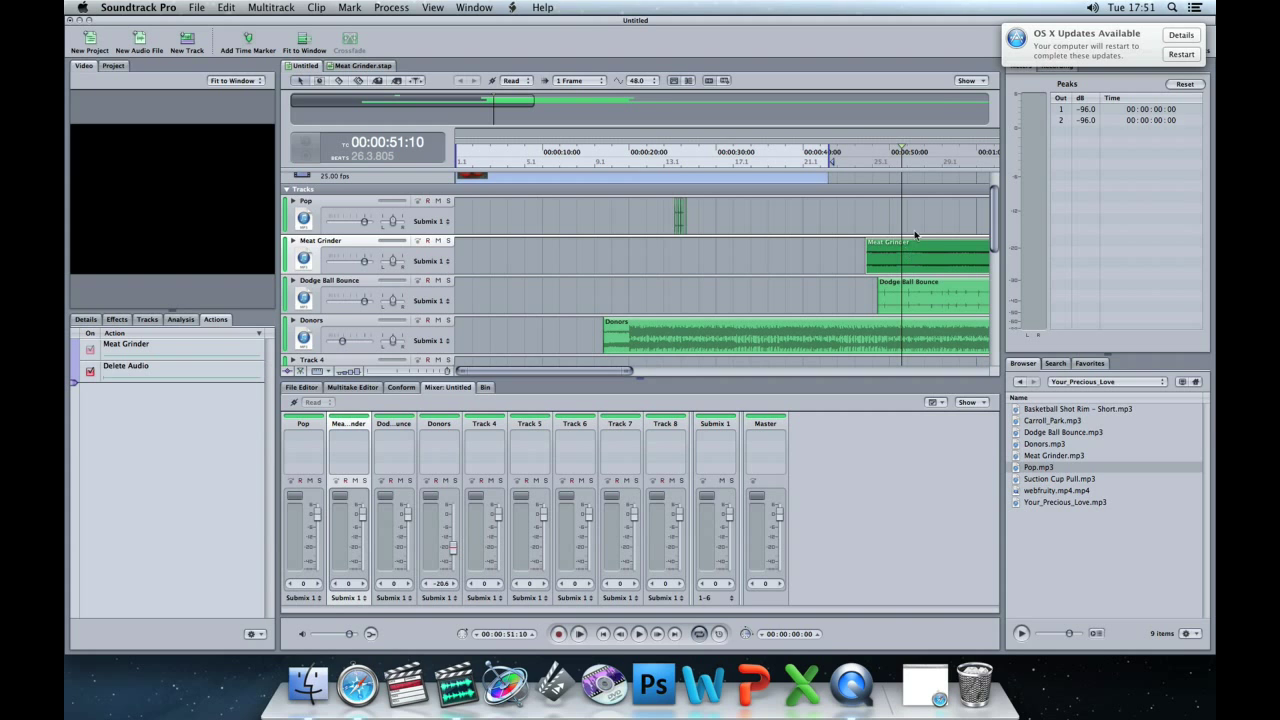
left_click_drag(903, 160, 867, 160)
key("space")
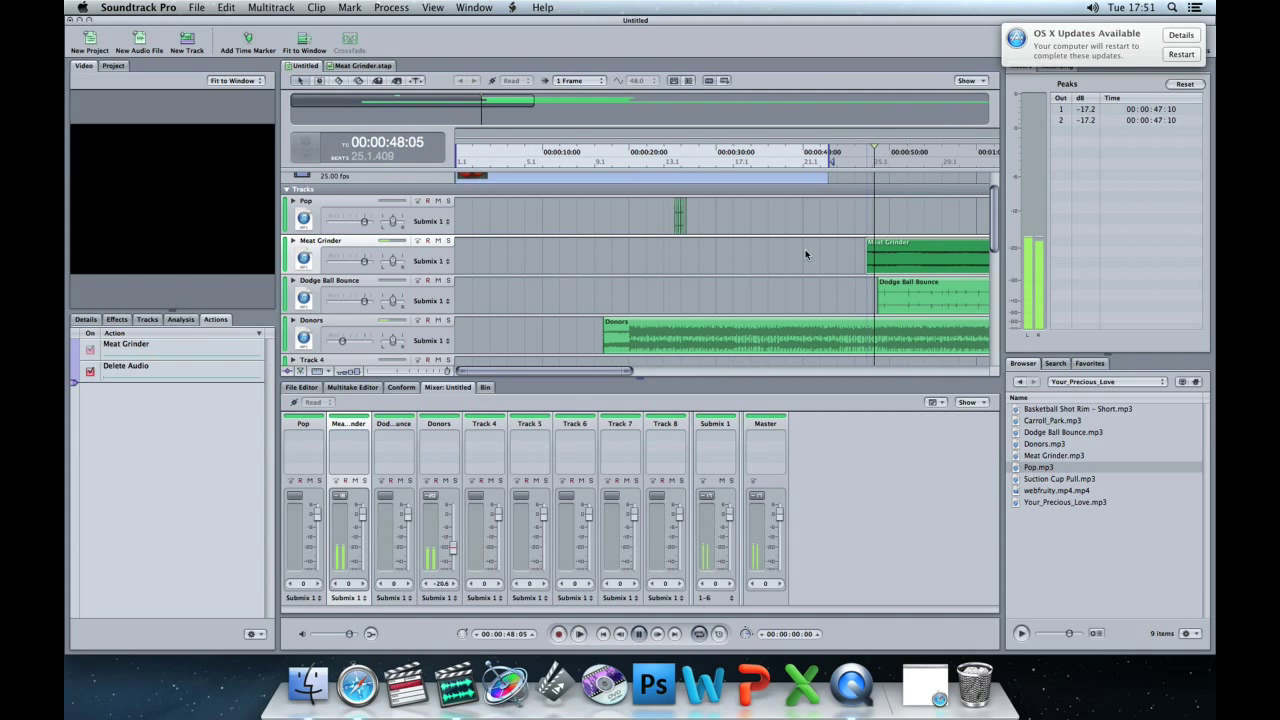
key("space")
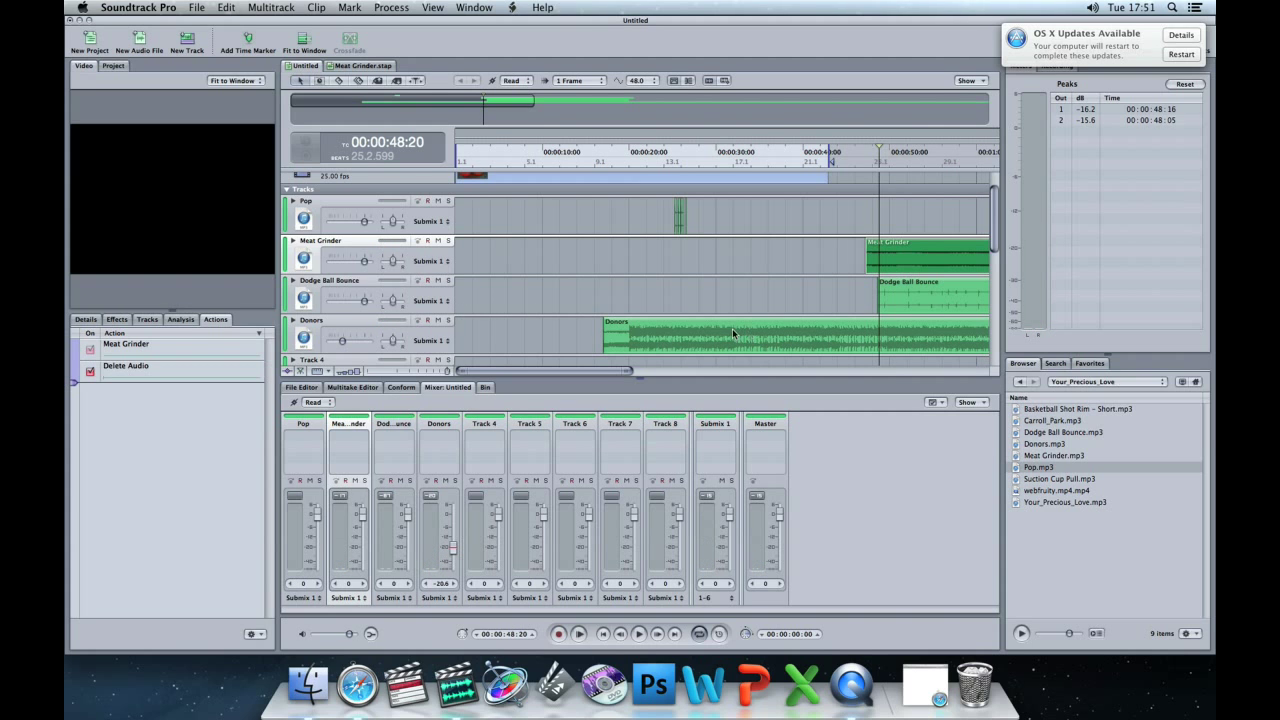
Move the Meat Grinder clip earlier on its track to start at about 00:00:31
left_click(737, 329)
left_click(428, 320)
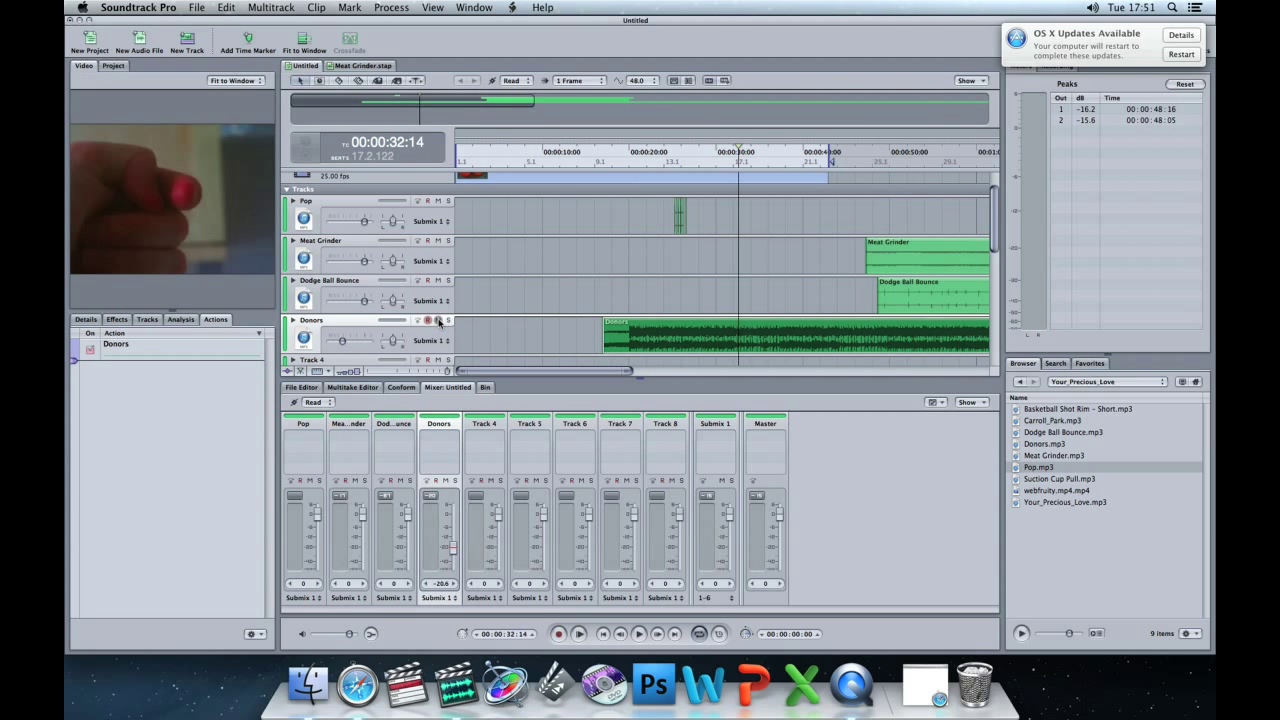
left_click_drag(904, 259, 761, 258)
Mute the Donors track and play the Meat Grinder clip from 00:00:34:16
left_click(756, 343)
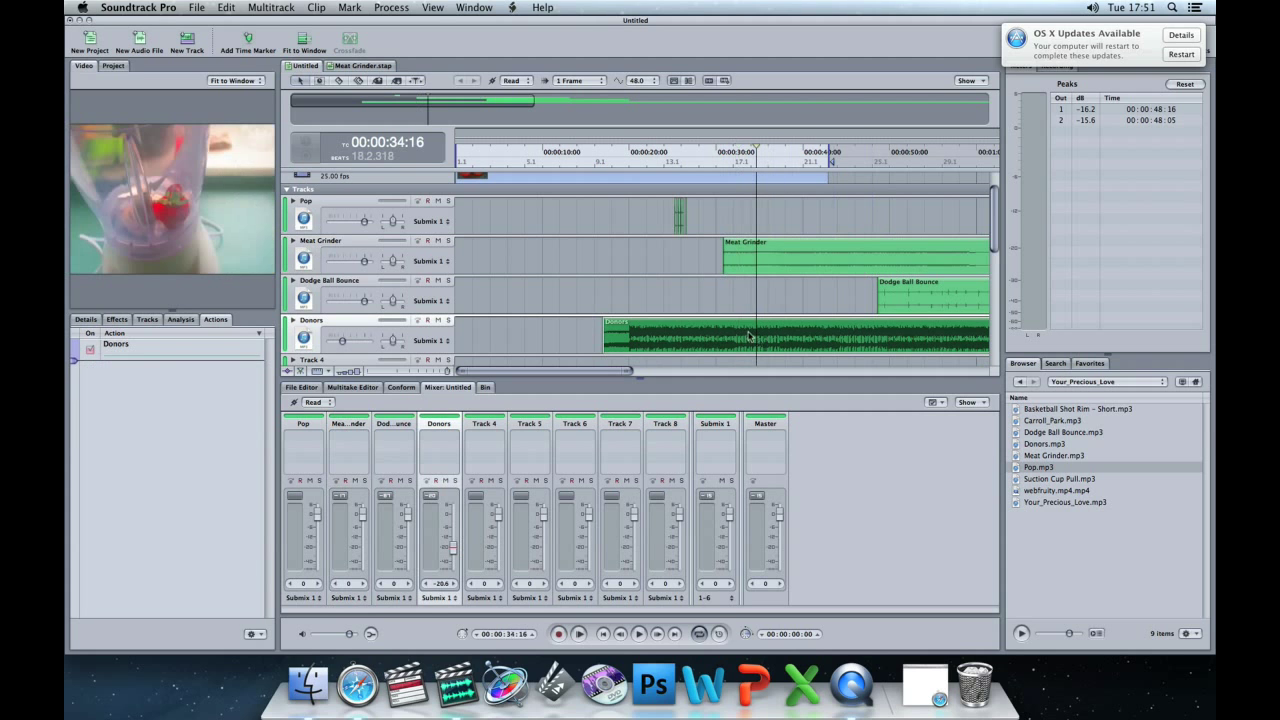
left_click(438, 321)
key("space")
key("space")
Play the beginning of the Meat Grinder clip against the video from about 00:00:31
left_click(725, 154)
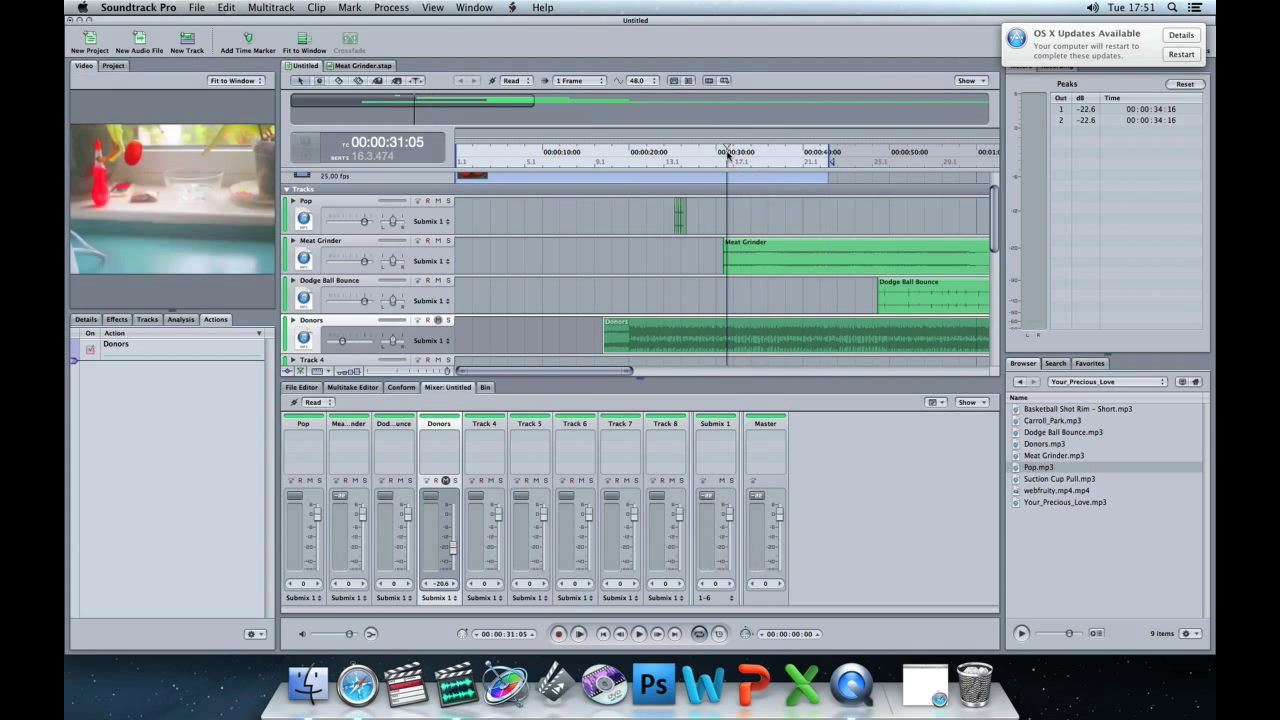
left_click(721, 152)
key("space")
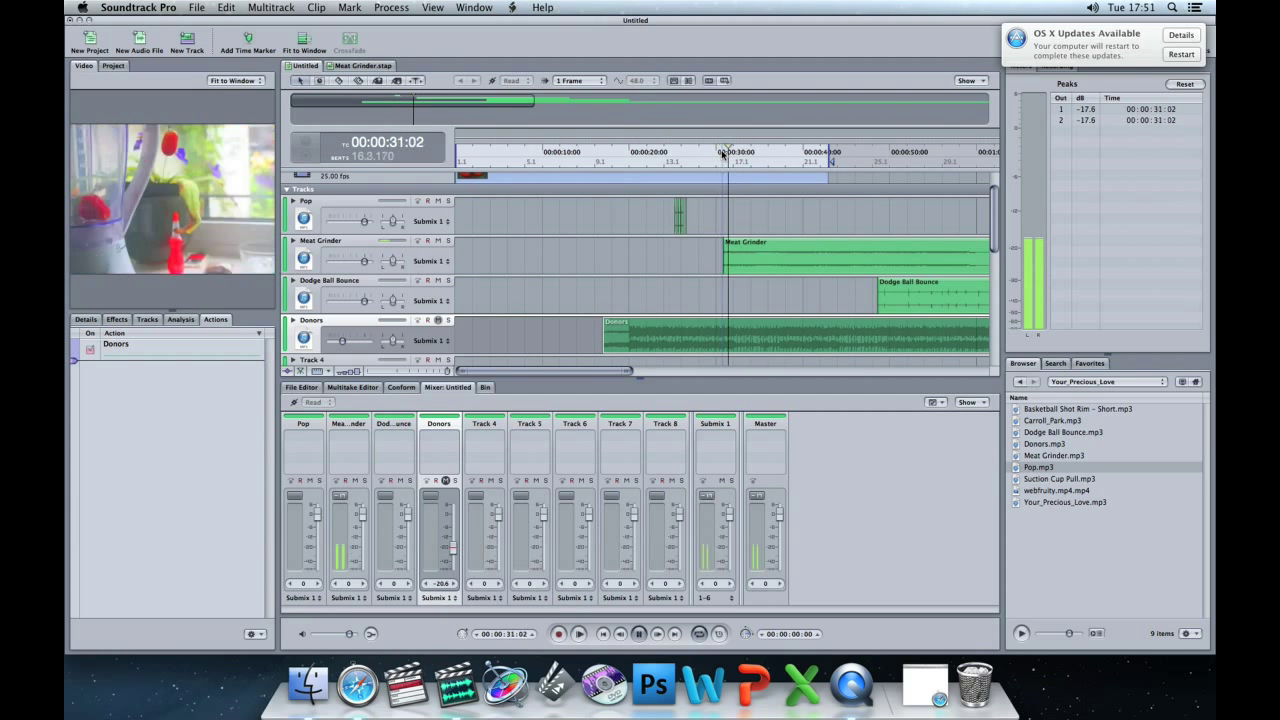
key("space")
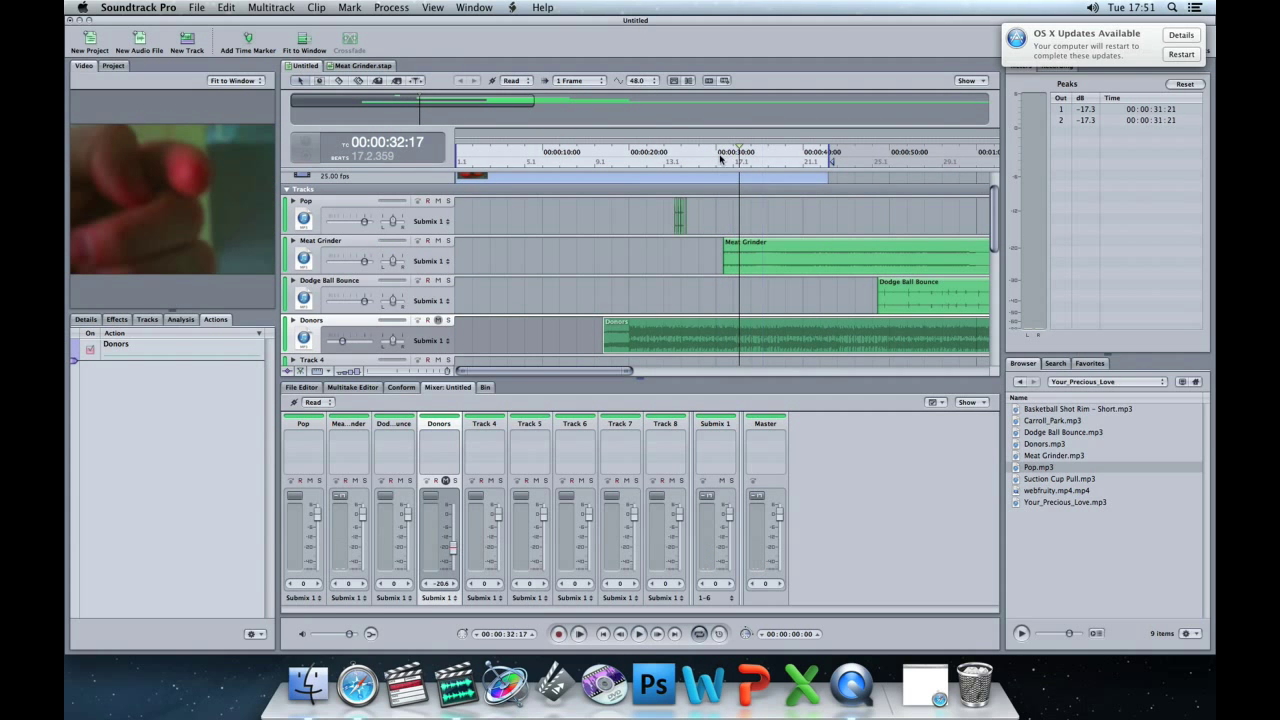
left_click(729, 150)
left_click(721, 150)
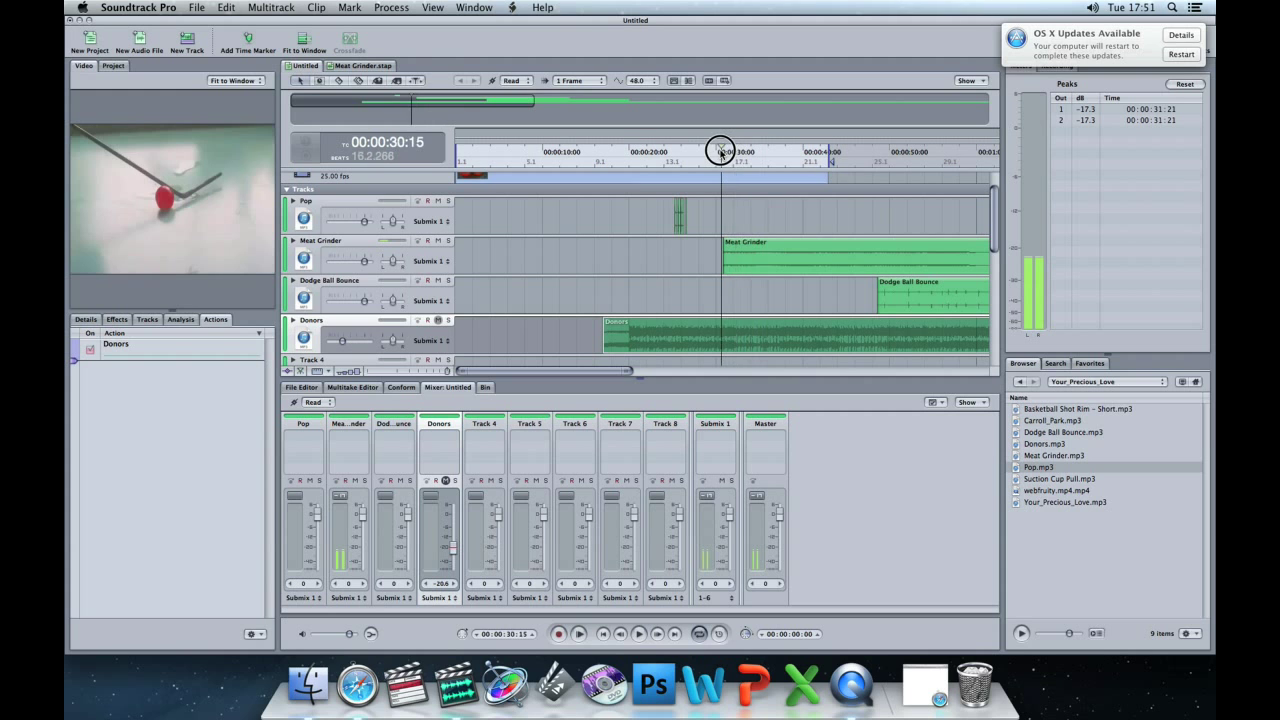
key("space")
Split the Meat Grinder clip at 00:00:35:13, in the blender shot, with the Blade tool
left_click_drag(742, 150, 765, 151)
left_click(744, 258)
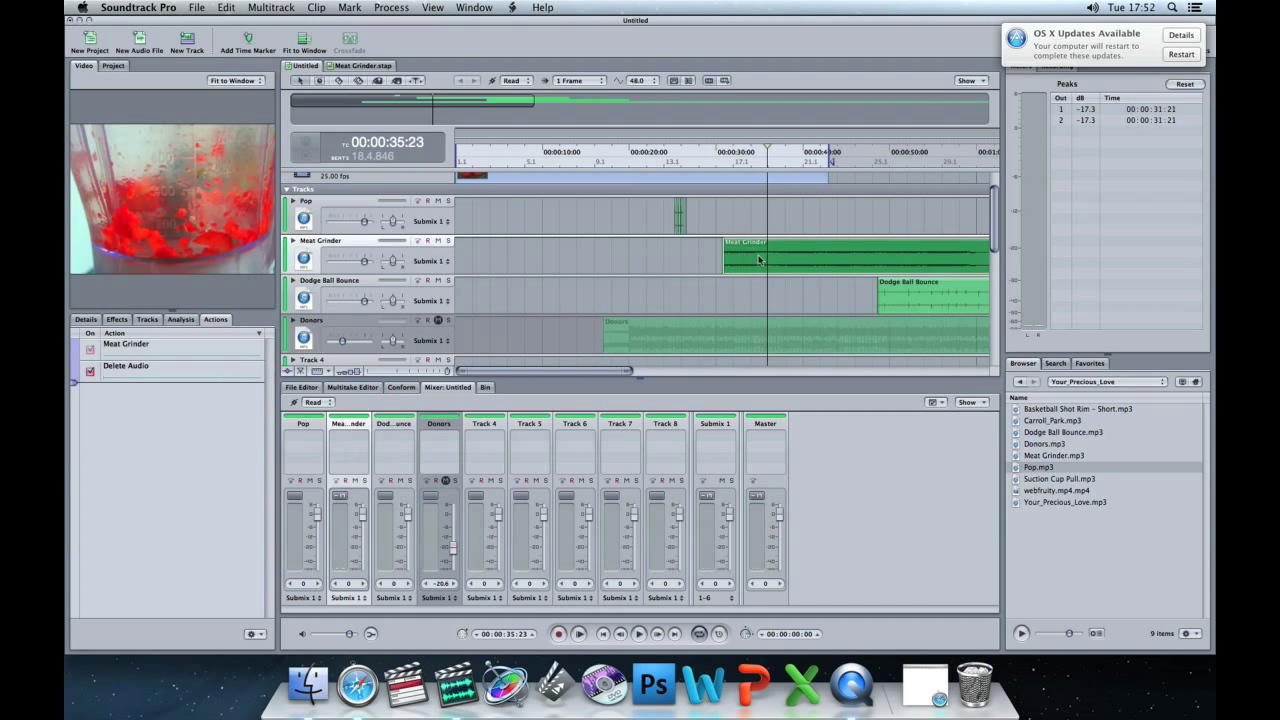
left_click_drag(748, 150, 766, 270)
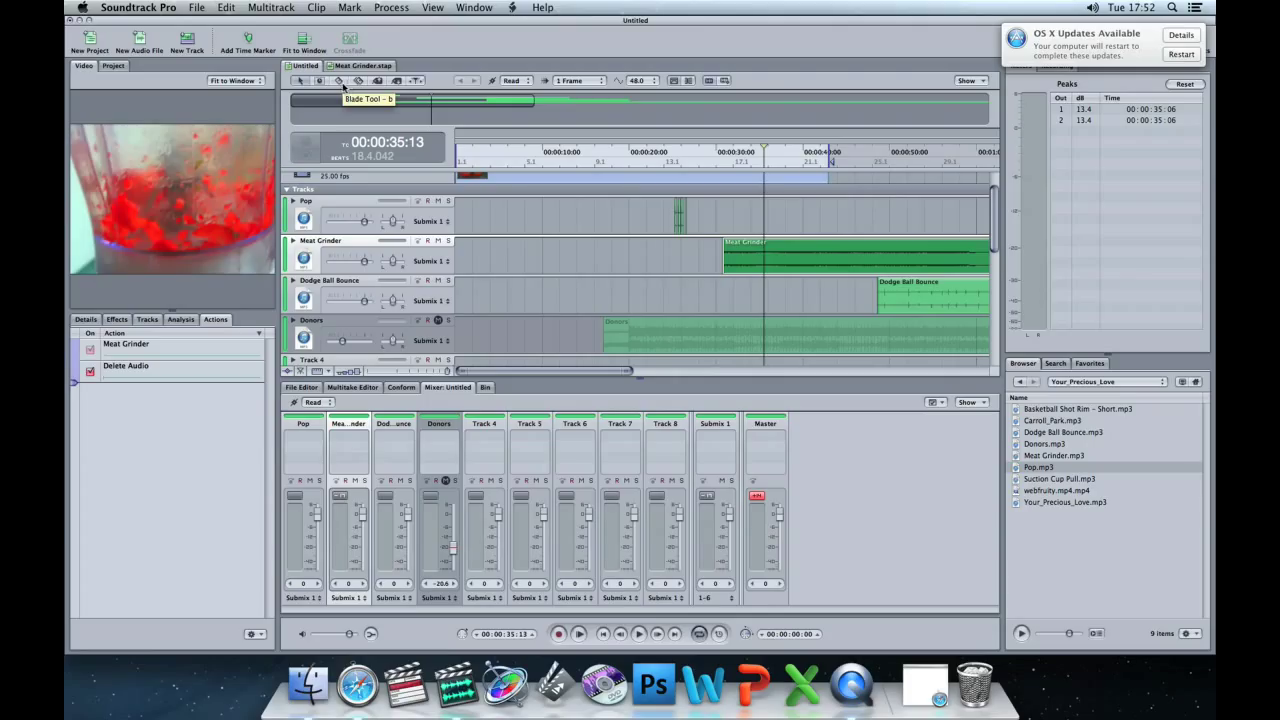
left_click(340, 84)
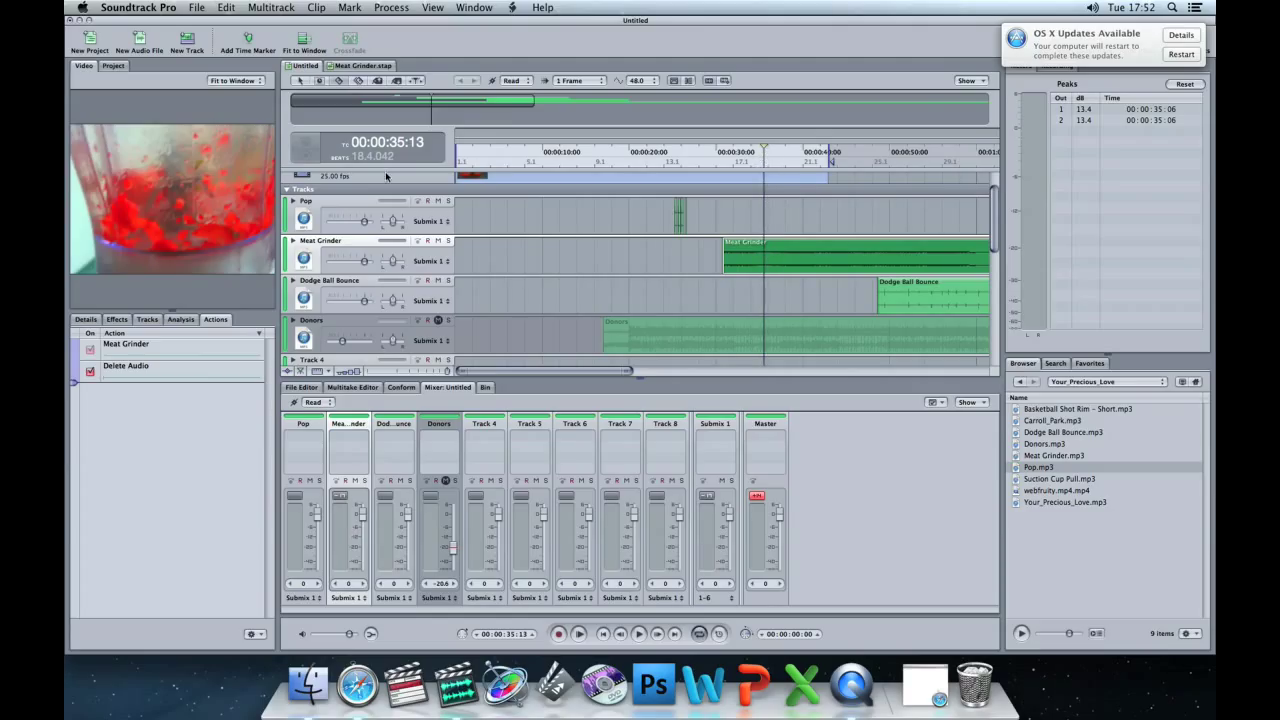
left_click(767, 256)
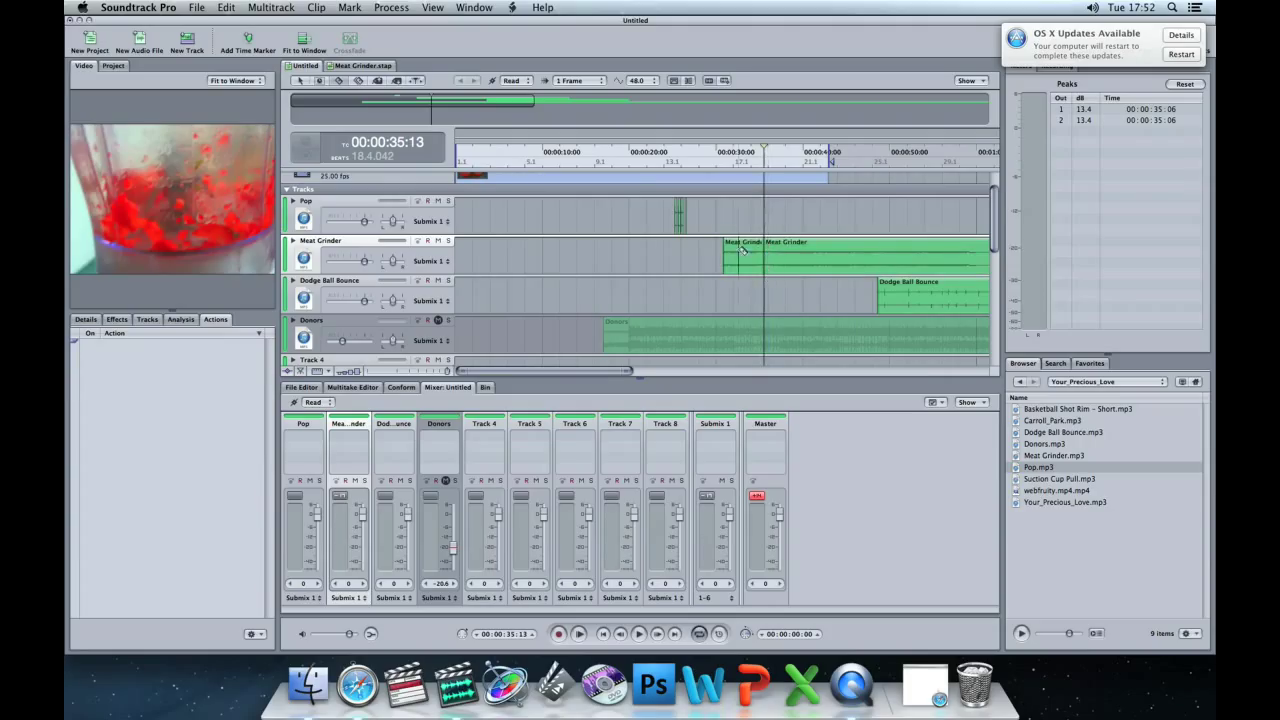
Move the first piece of the split Meat Grinder clip earlier on its track, to about 00:00:19
key("a")
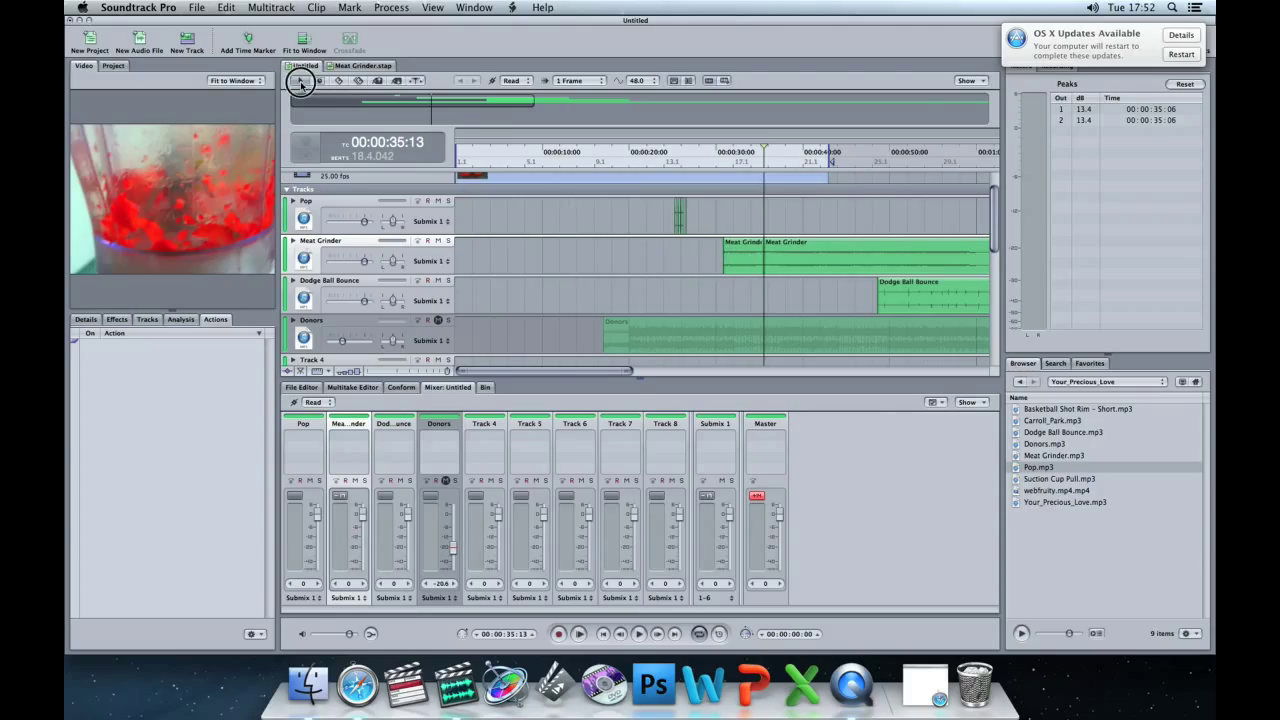
left_click_drag(742, 261, 646, 256)
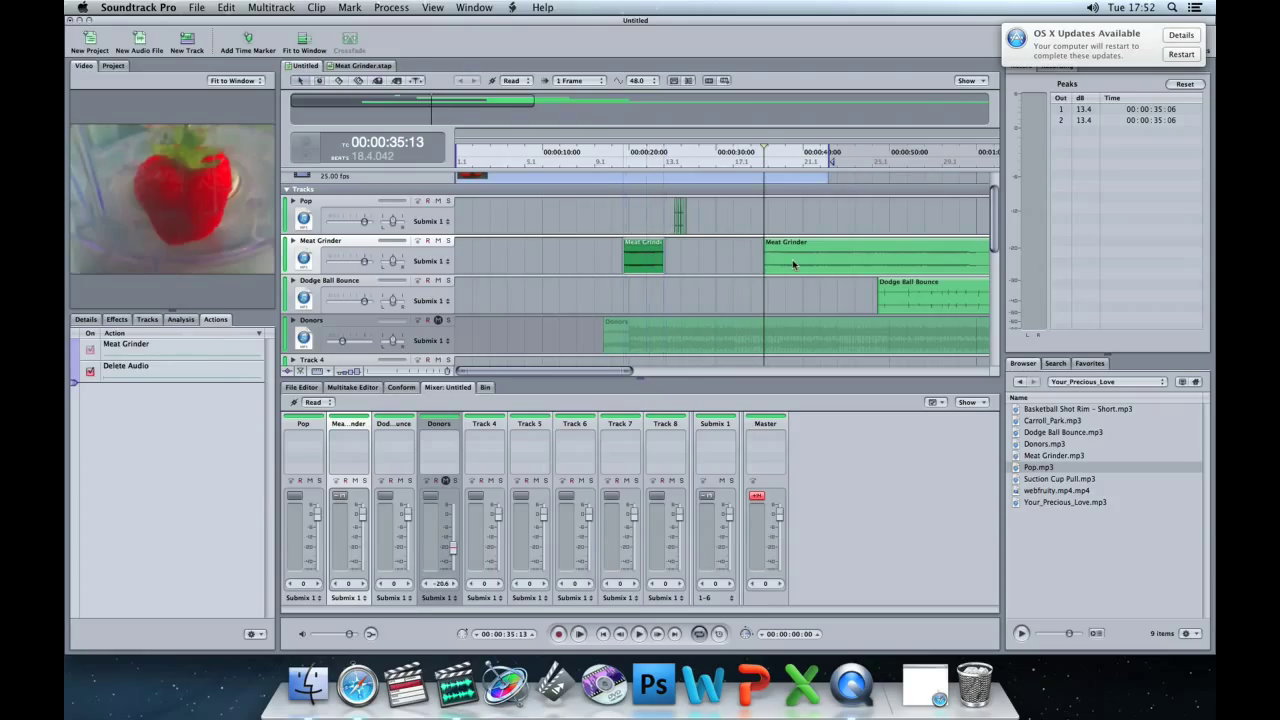
Delete the short first piece of the split Meat Grinder clip, near 00:00:20 on its track
left_click(783, 258)
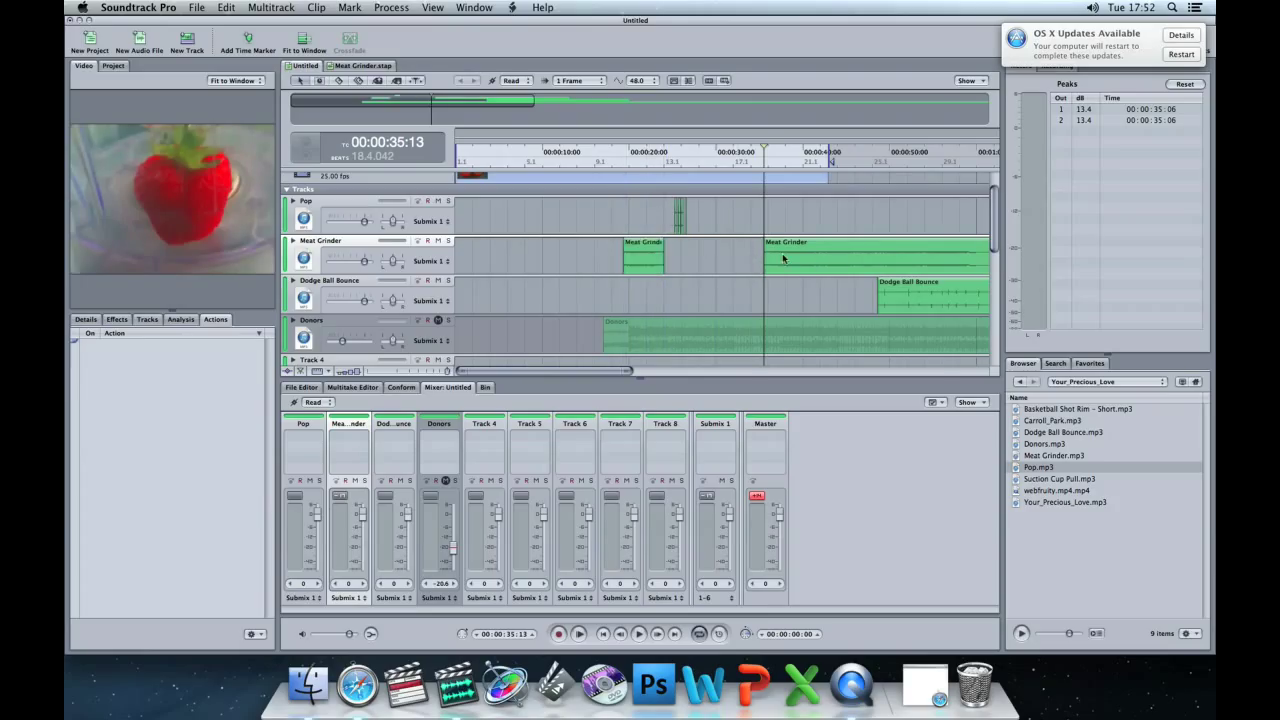
left_click(793, 254)
left_click(633, 255)
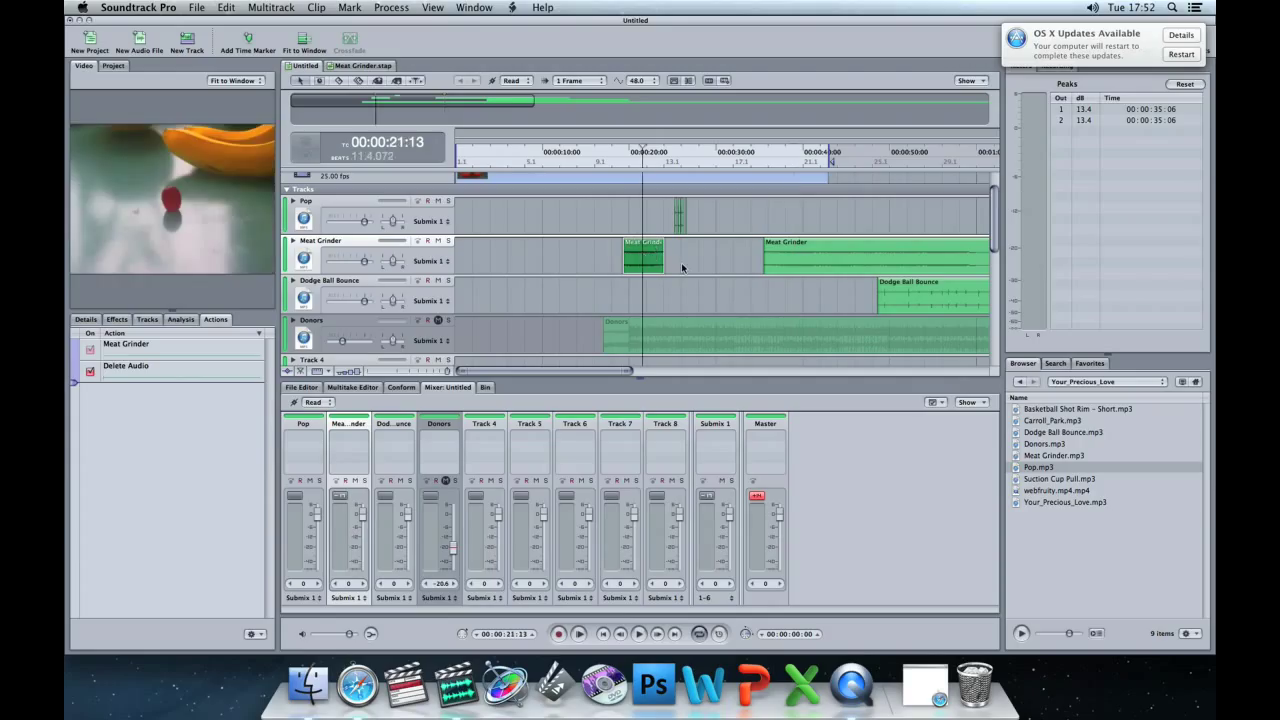
key("Delete")
Play the start of the remaining Meat Grinder clip against the blender shot from about 00:00:35
left_click(759, 163)
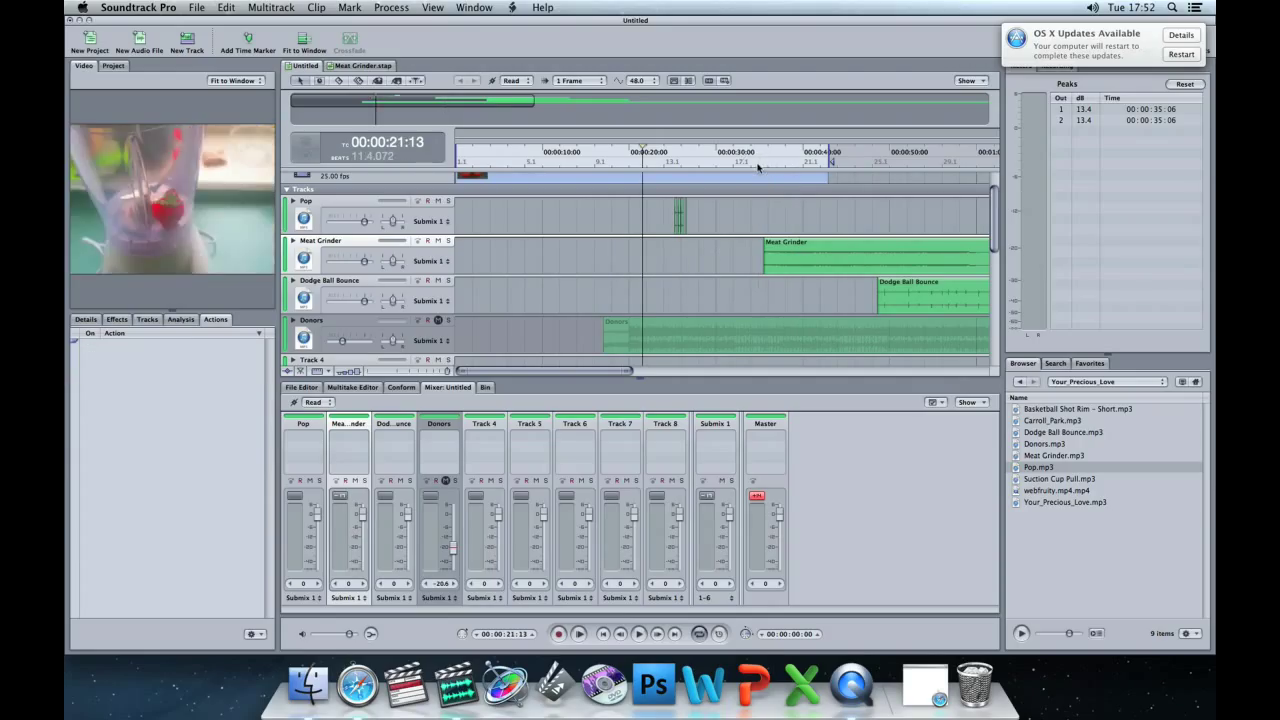
key("space")
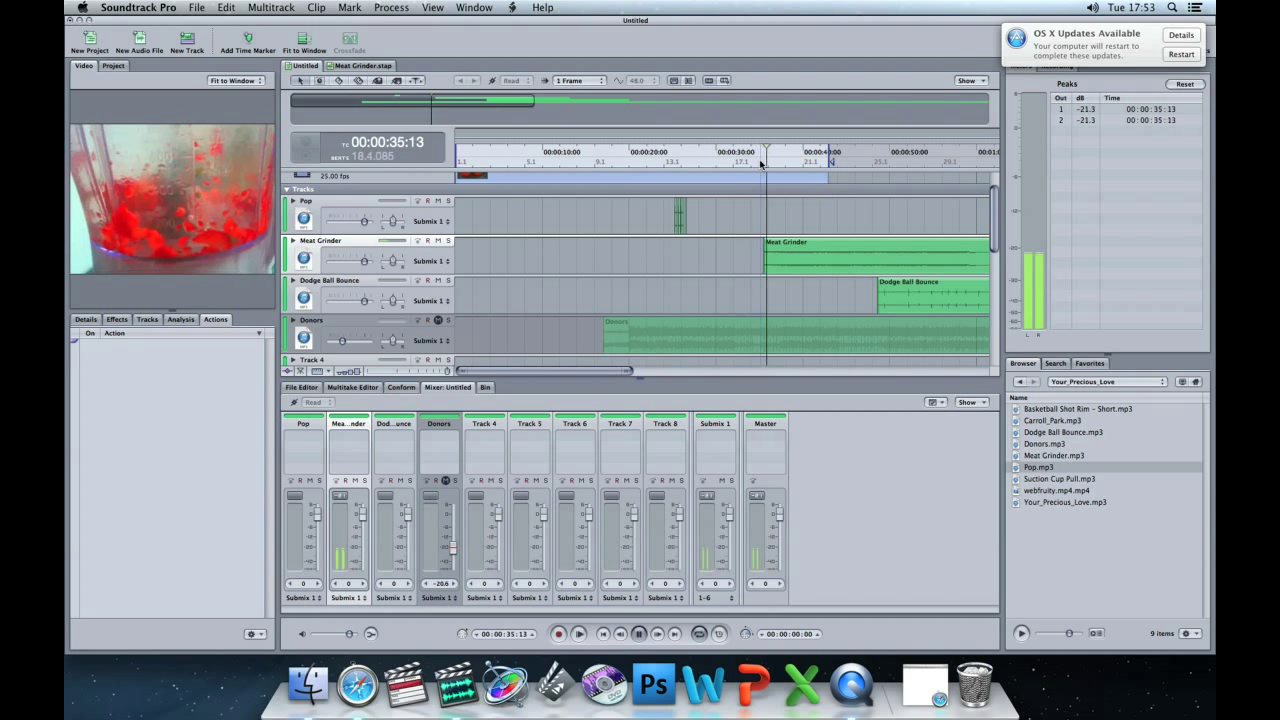
left_click(759, 163)
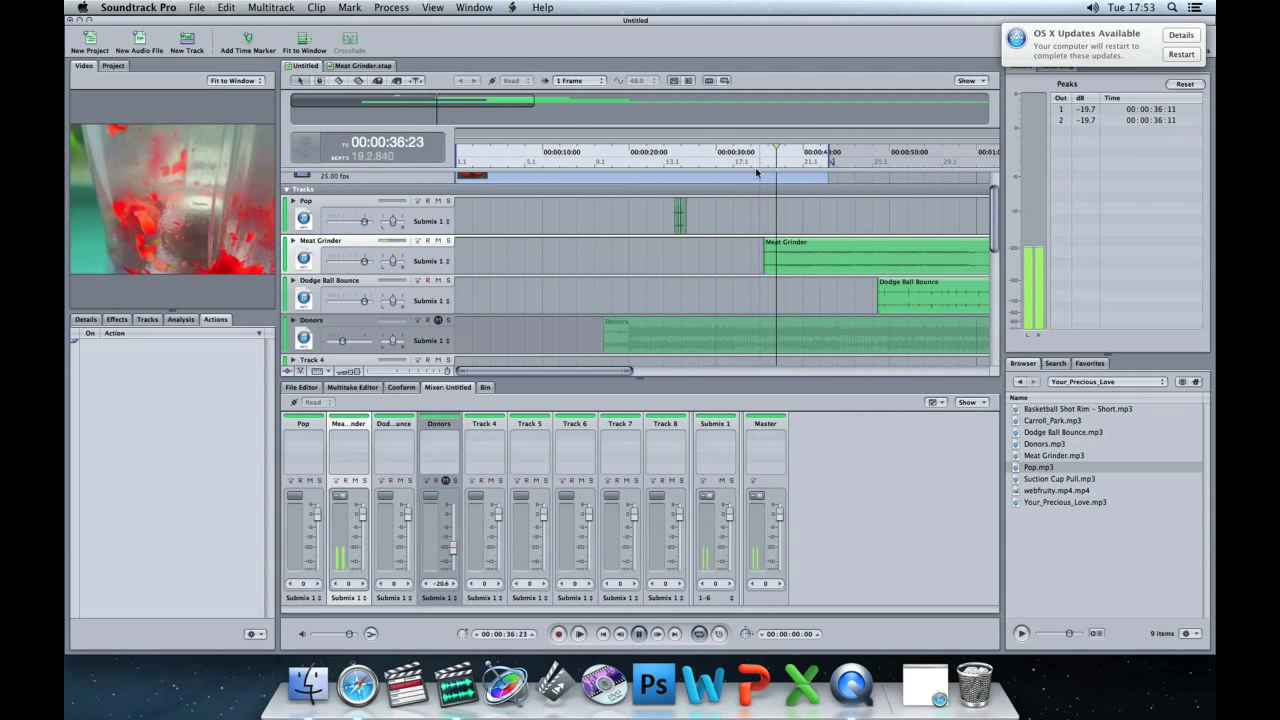
key("space")
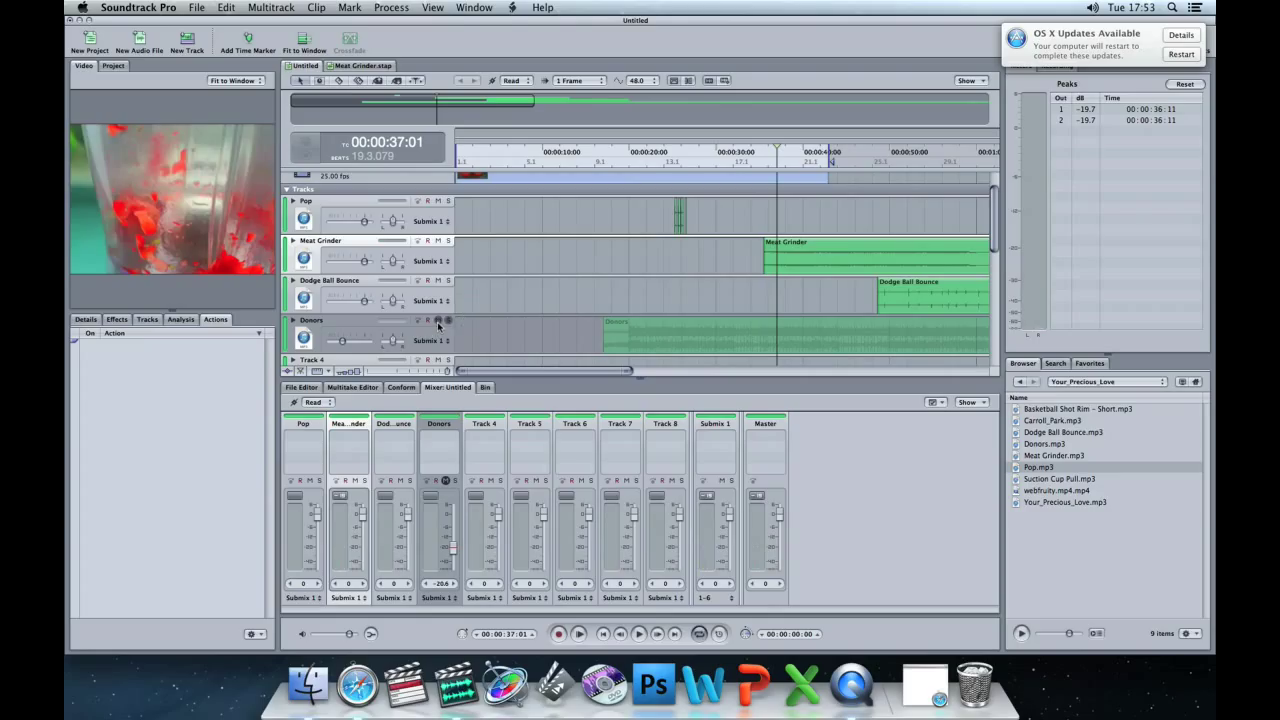
Unmute the Donors track and play it together with the Meat Grinder clip from 00:00:35:04
left_click(437, 320)
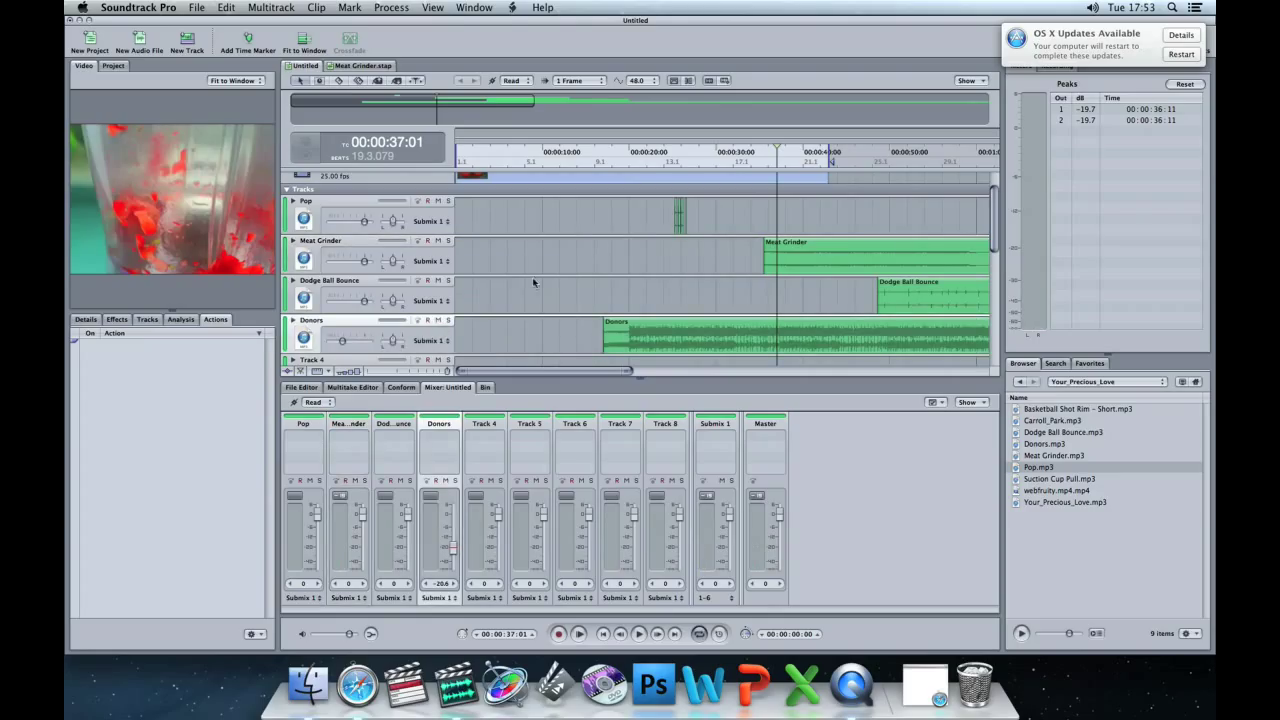
left_click(766, 157)
left_click(762, 154)
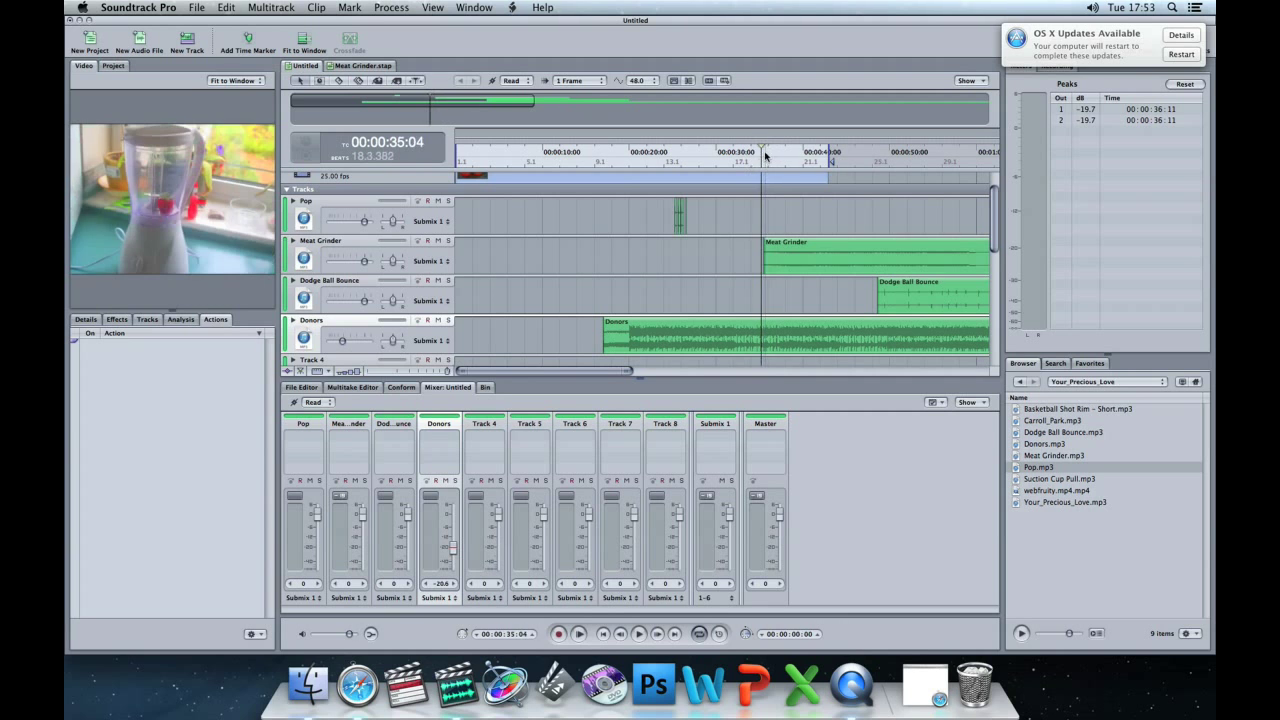
key("space")
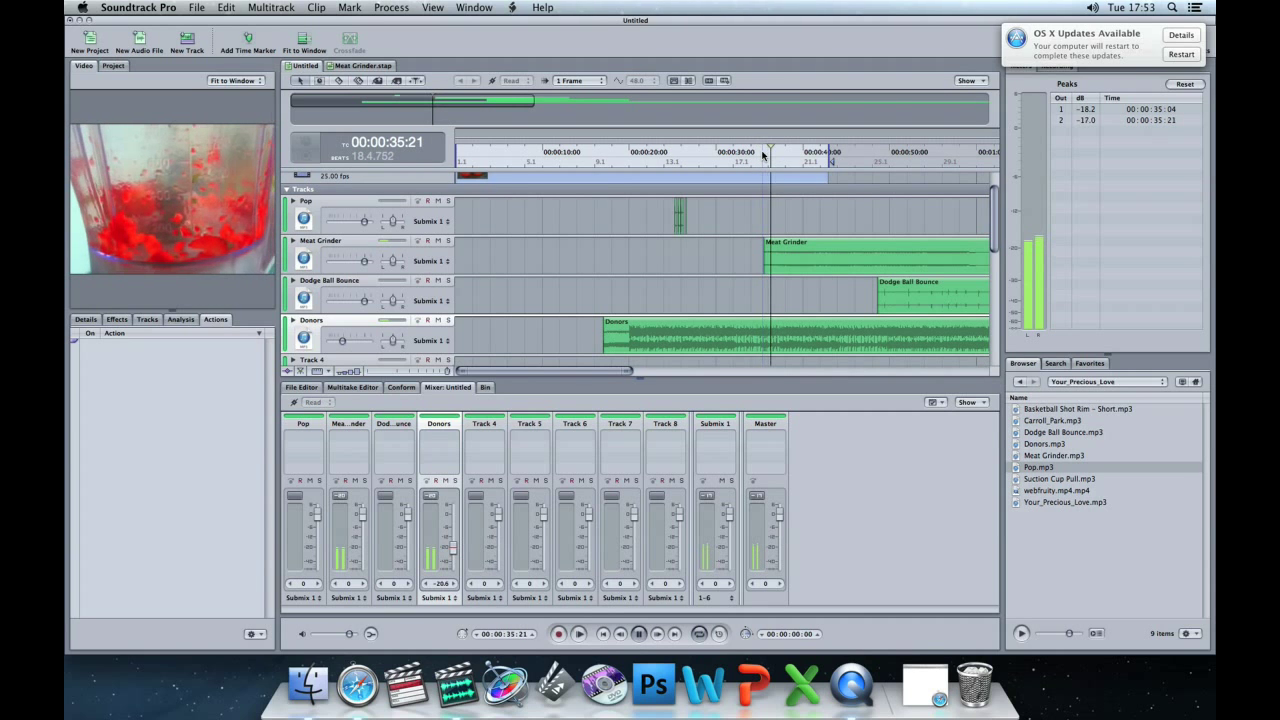
key("space")
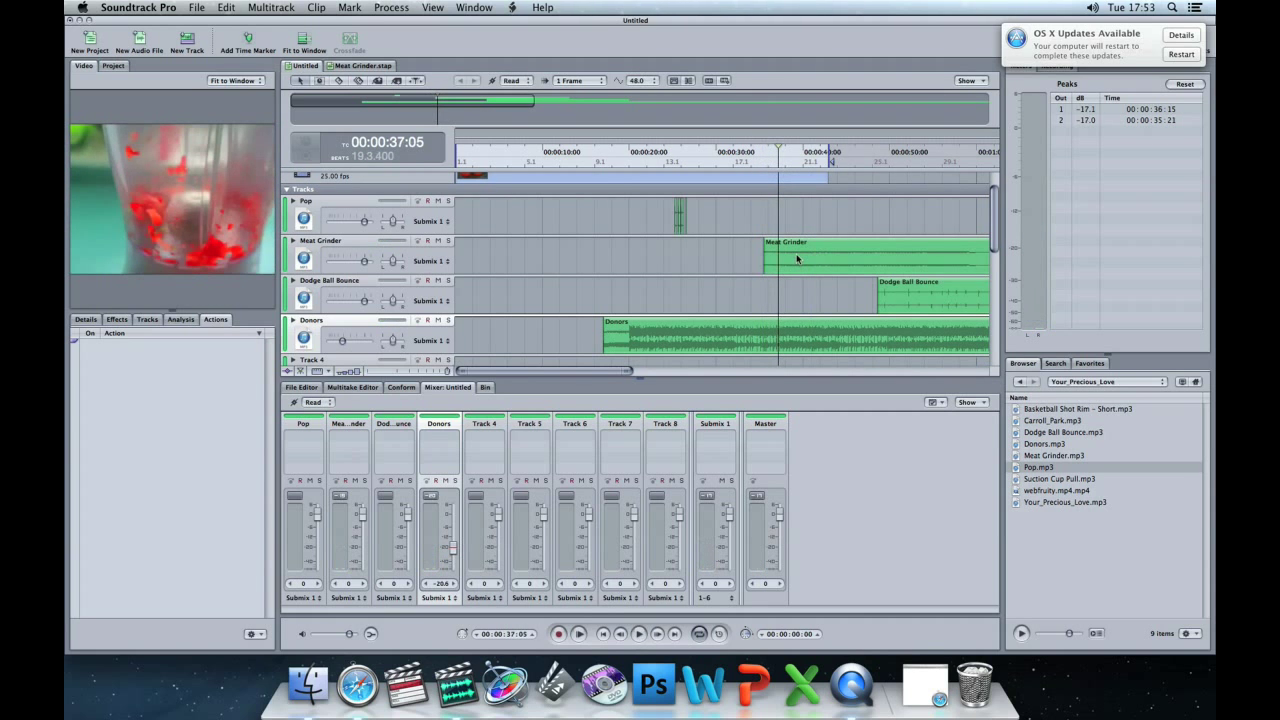
Raise the Meat Grinder track's volume to 6 dB and play the mix from 00:00:35:08
left_click(797, 259)
left_click_drag(365, 262, 371, 259)
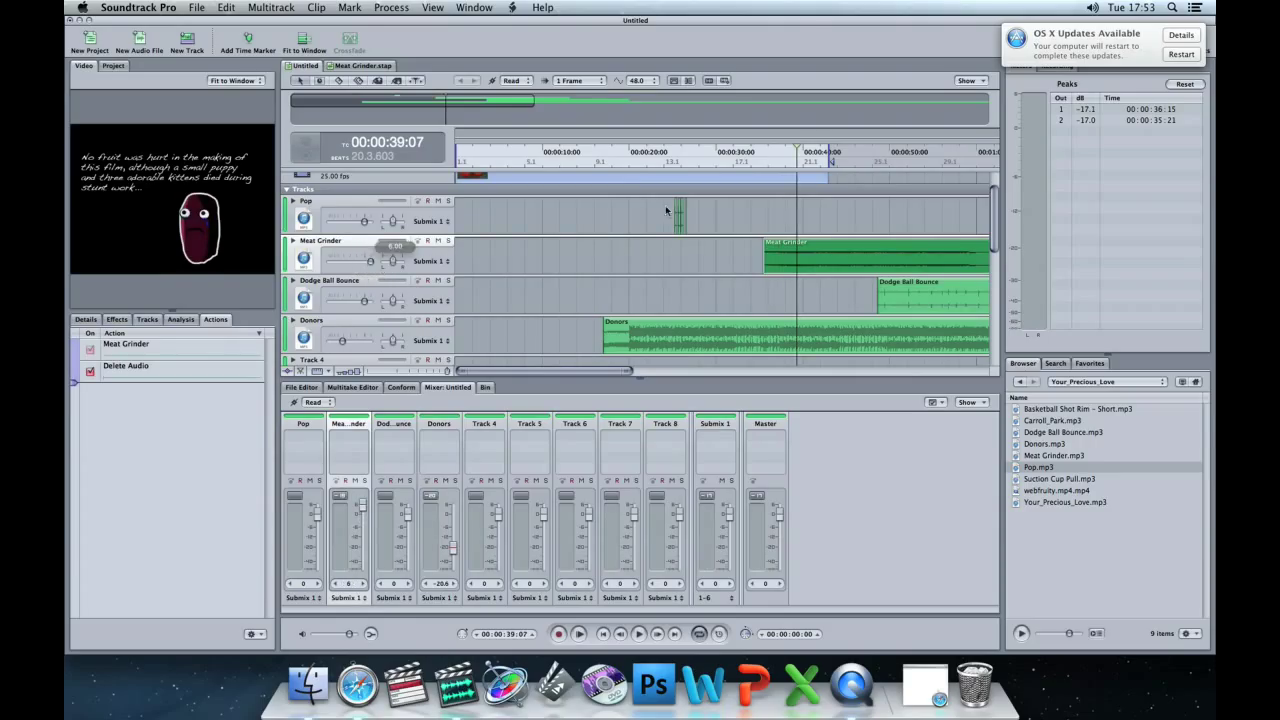
left_click(762, 153)
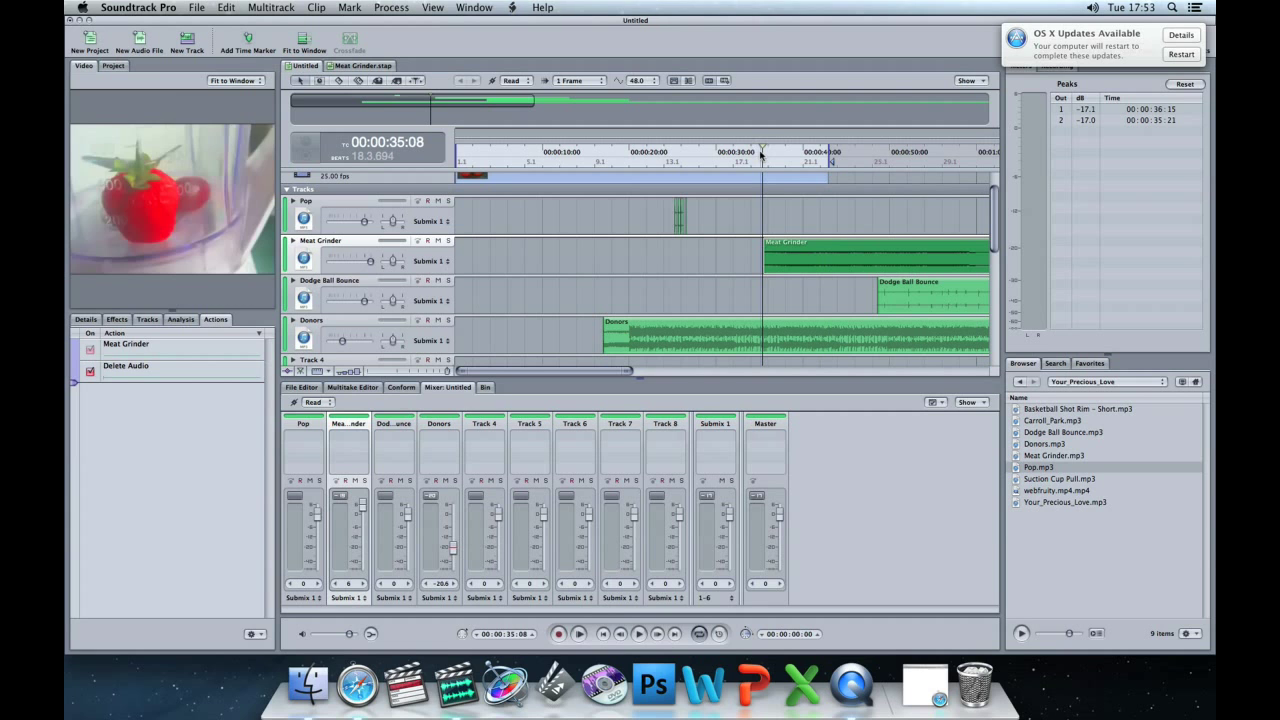
key("space")
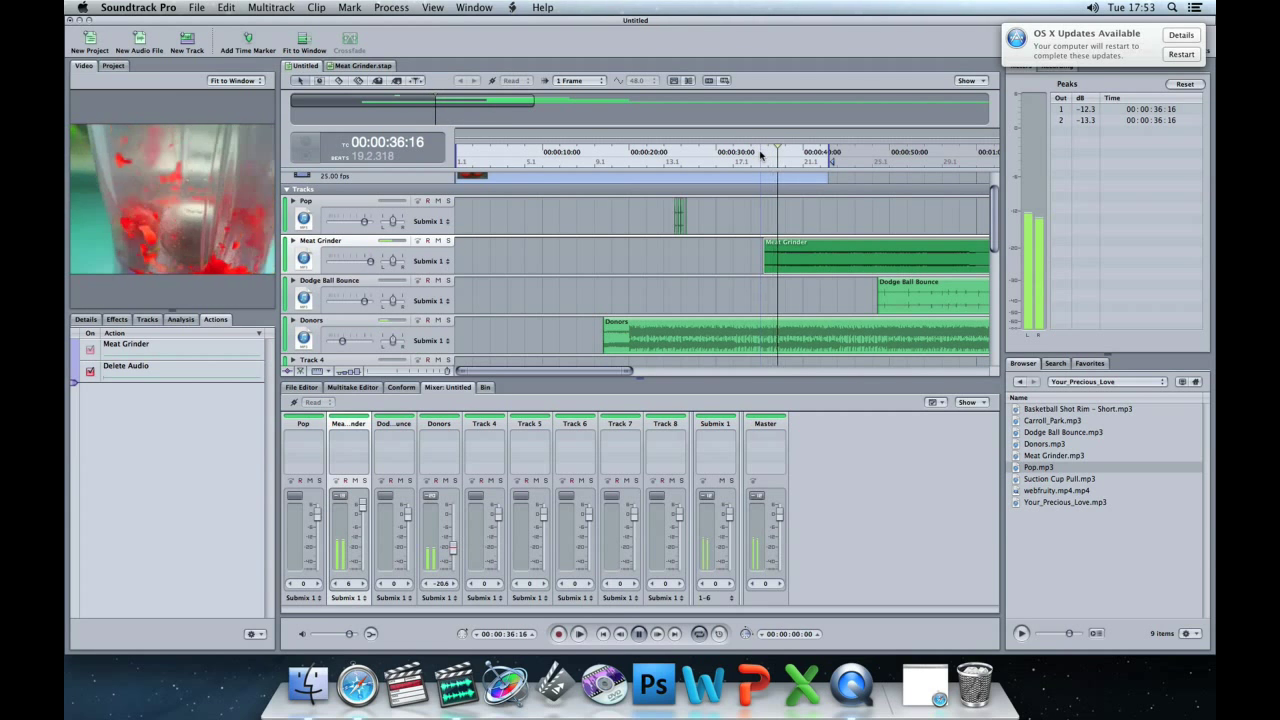
key("space")
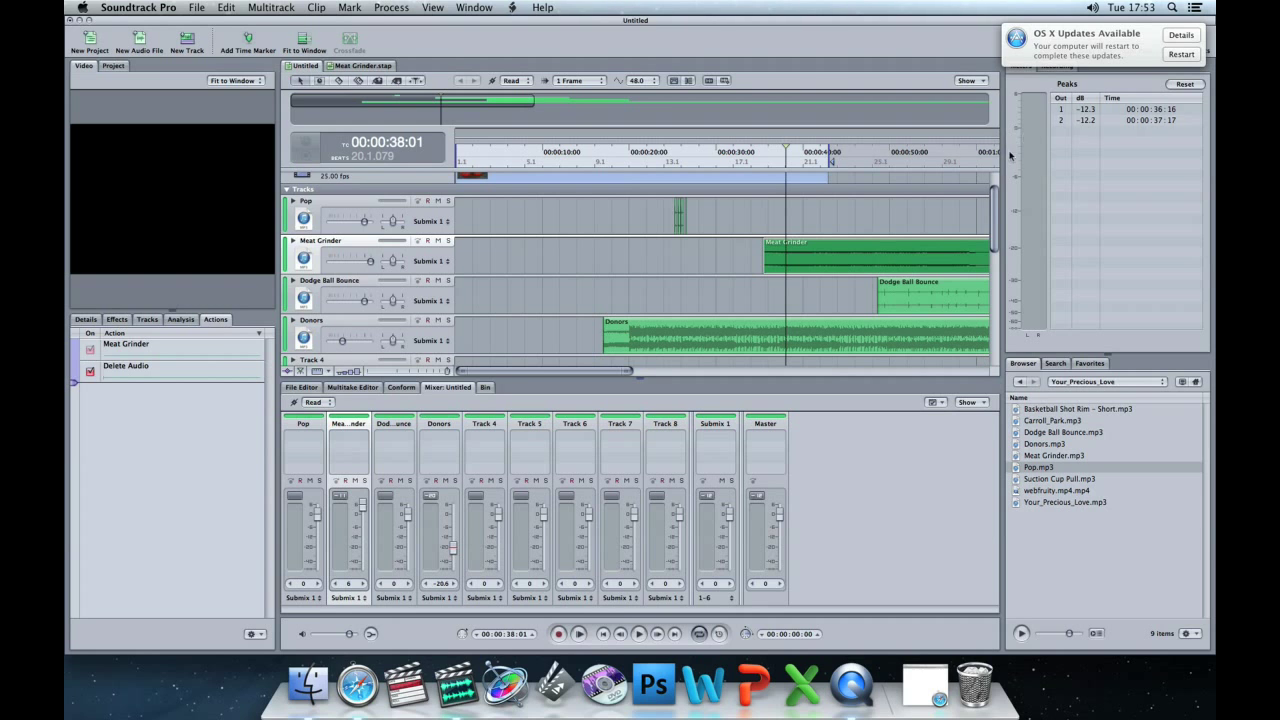
Select the last of the four Pop clips with the Selection tool and play the Pop sequence against the video from 00:00:25:05
left_click_drag(993, 218, 998, 180)
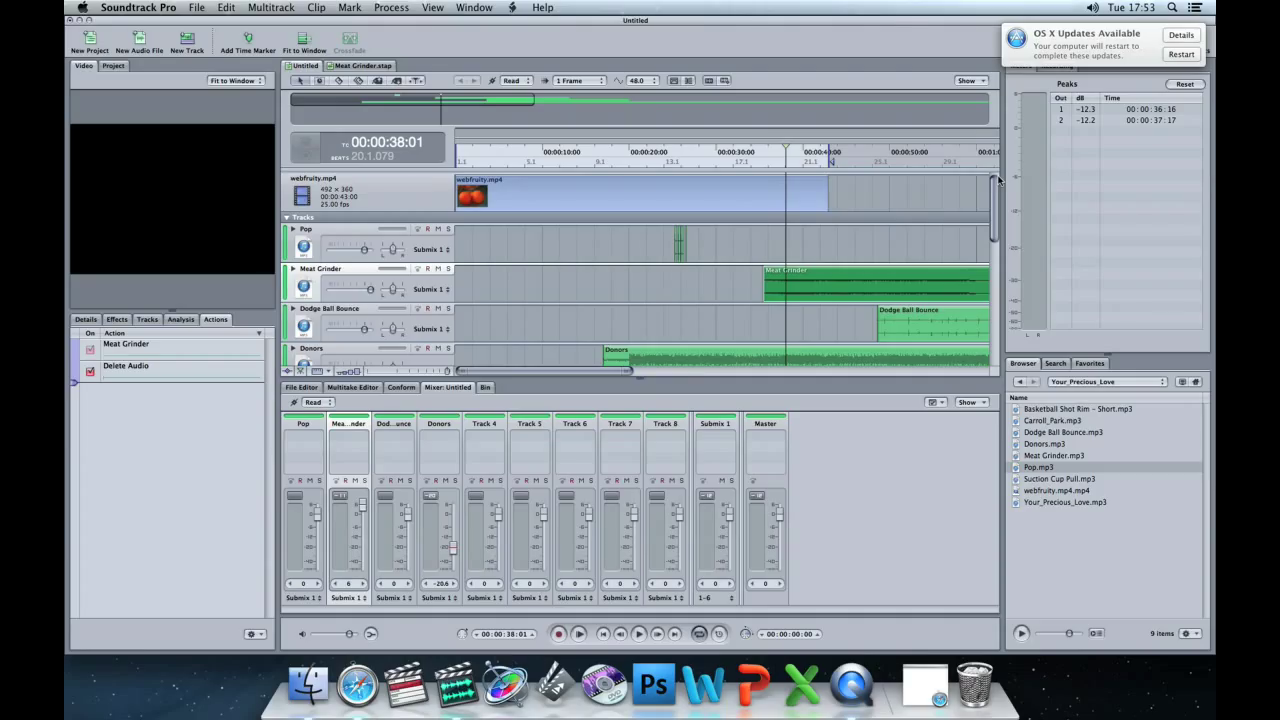
left_click(351, 87)
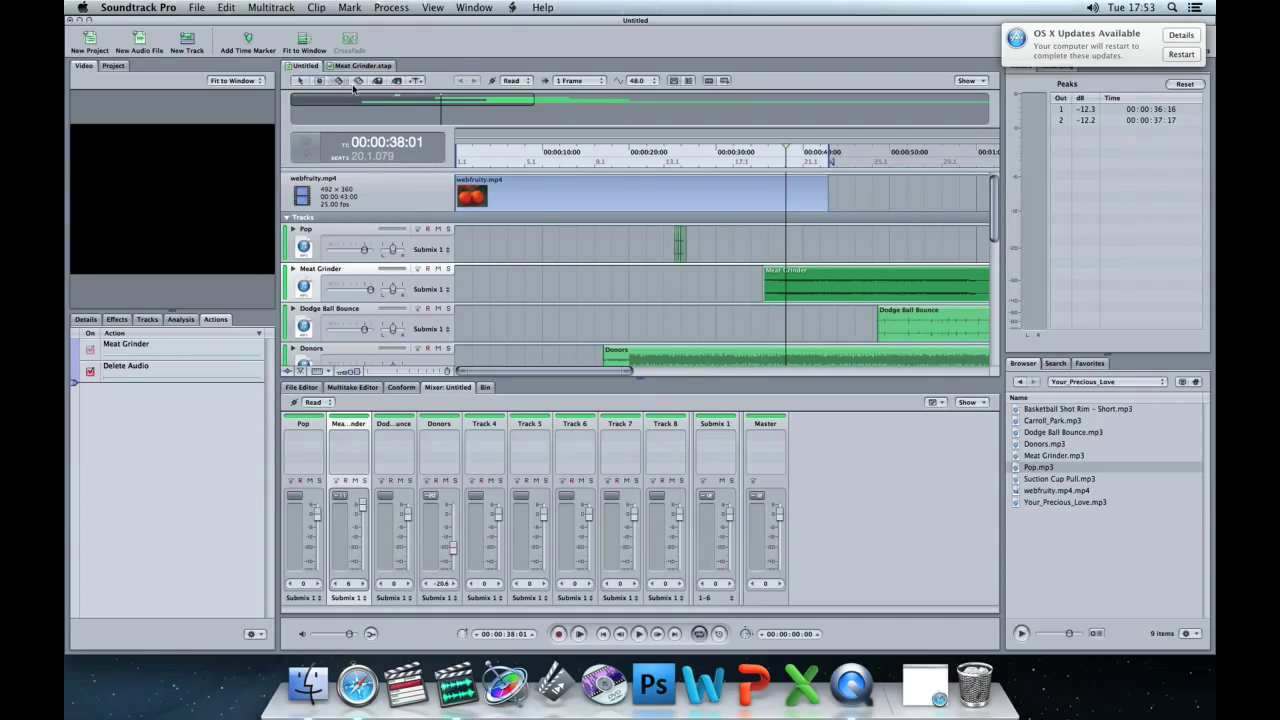
left_click(300, 81)
left_click_drag(447, 371, 421, 367)
mouse_move(561, 375)
left_mouse_down()
mouse_move(523, 369)
mouse_move(537, 370)
left_mouse_up()
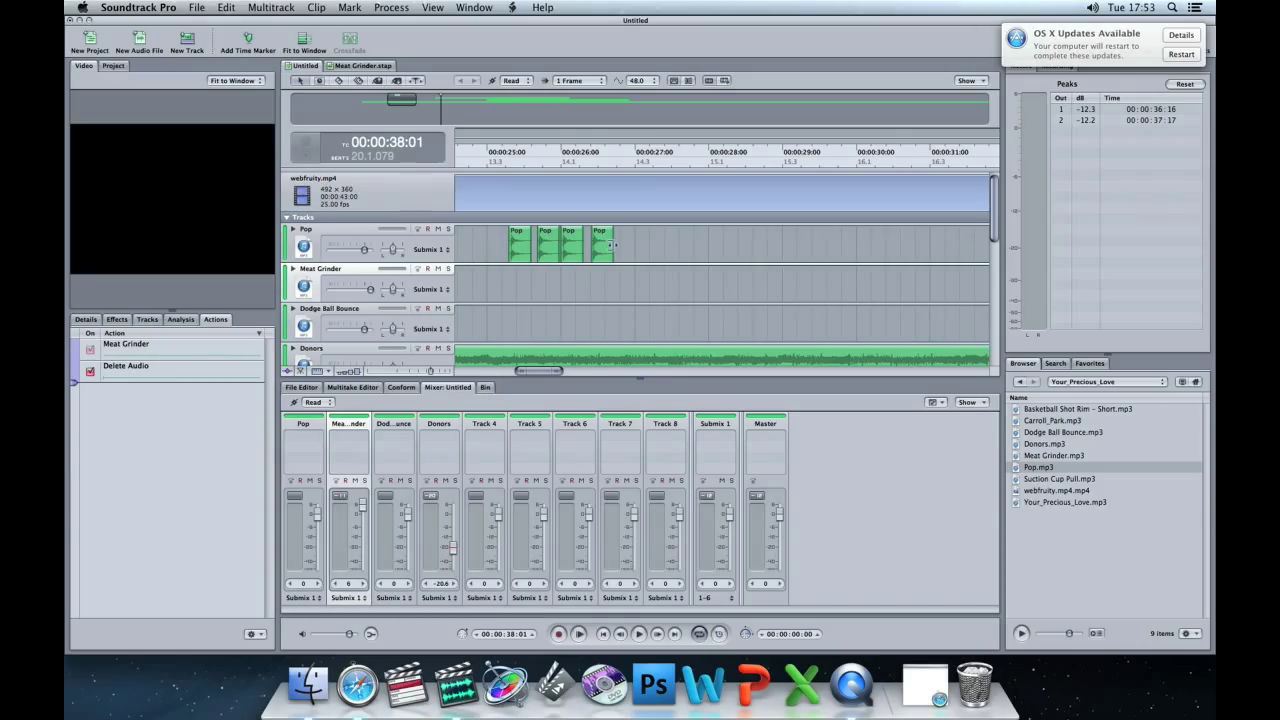
left_click(608, 243)
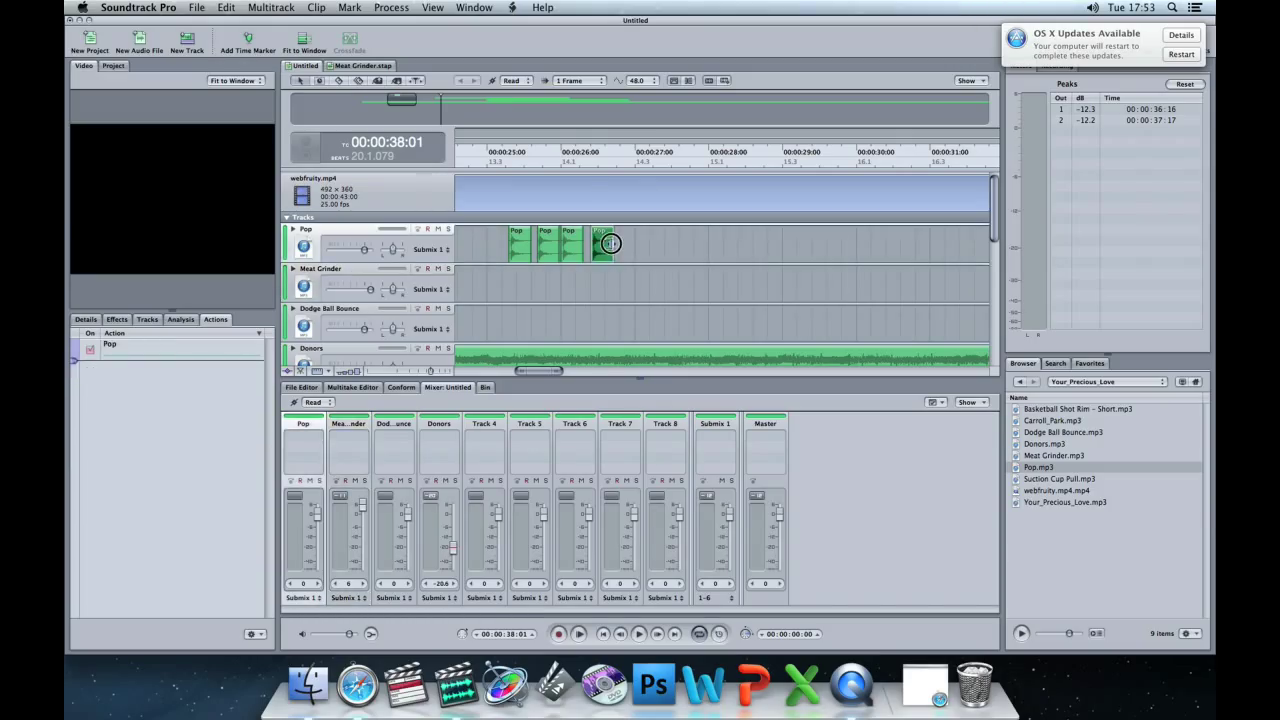
mouse_move(540, 371)
left_mouse_down()
mouse_move(611, 363)
mouse_move(539, 362)
left_mouse_up()
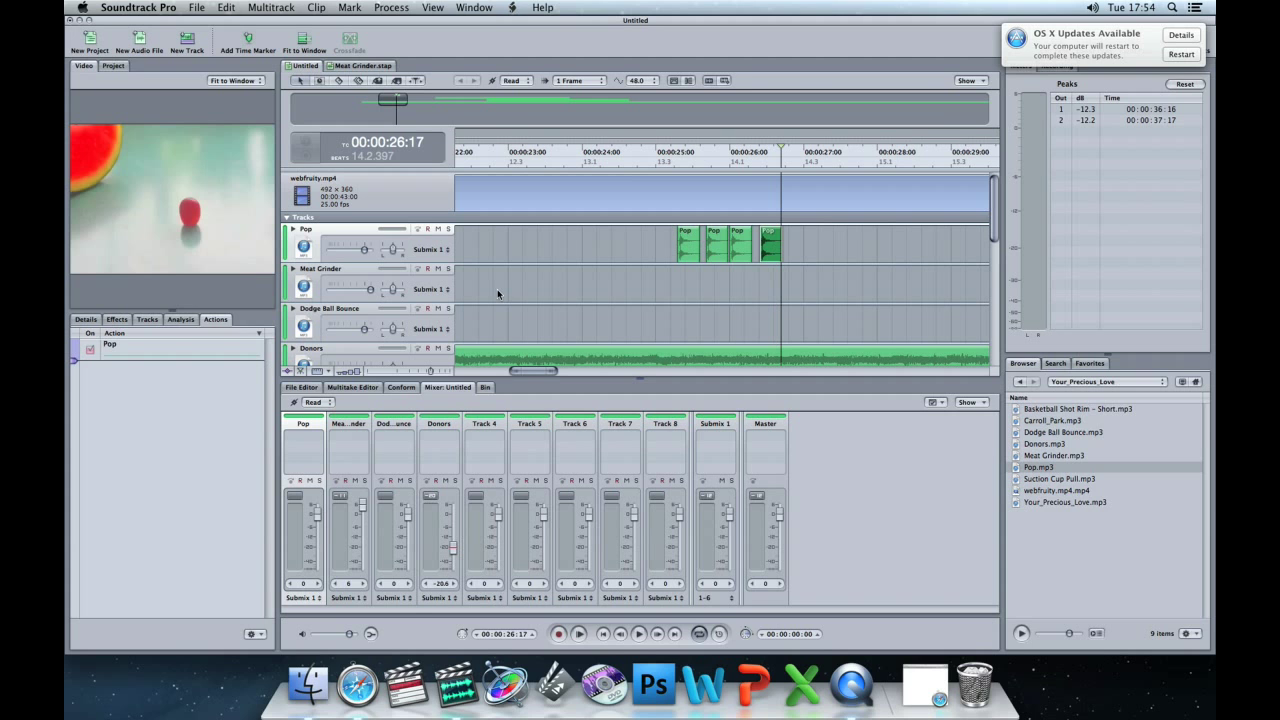
left_click(672, 160)
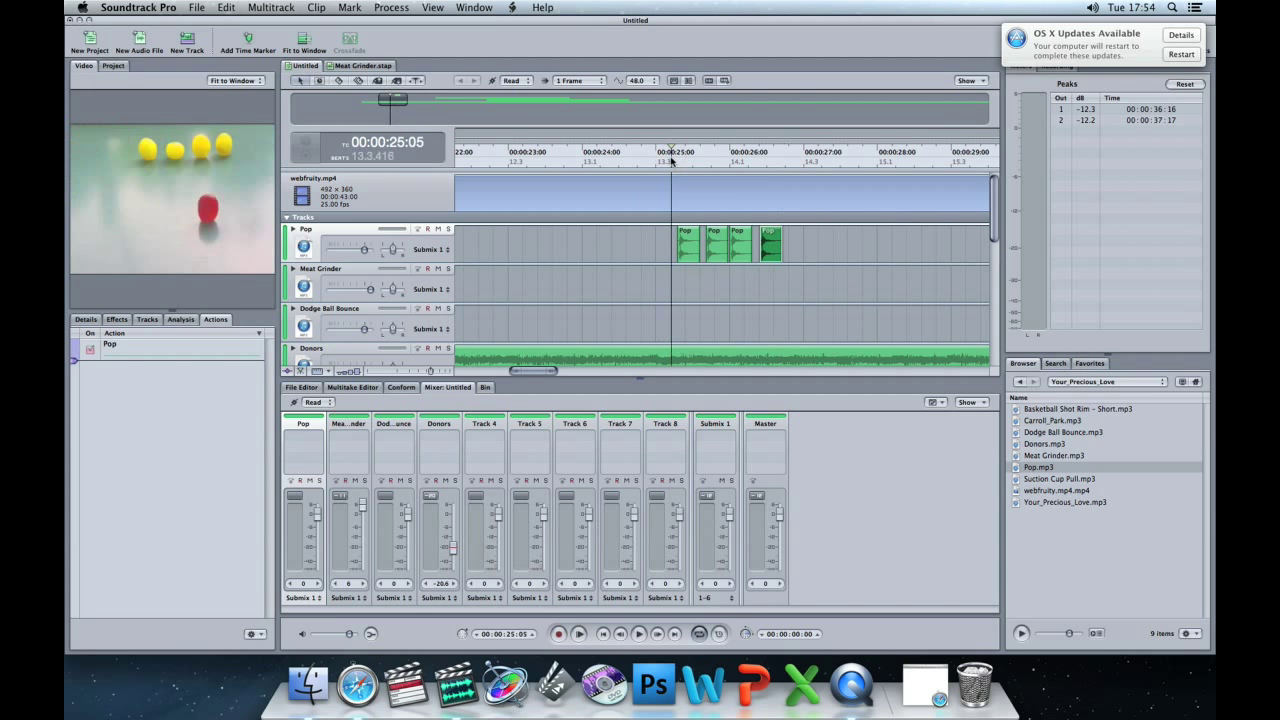
key("space")
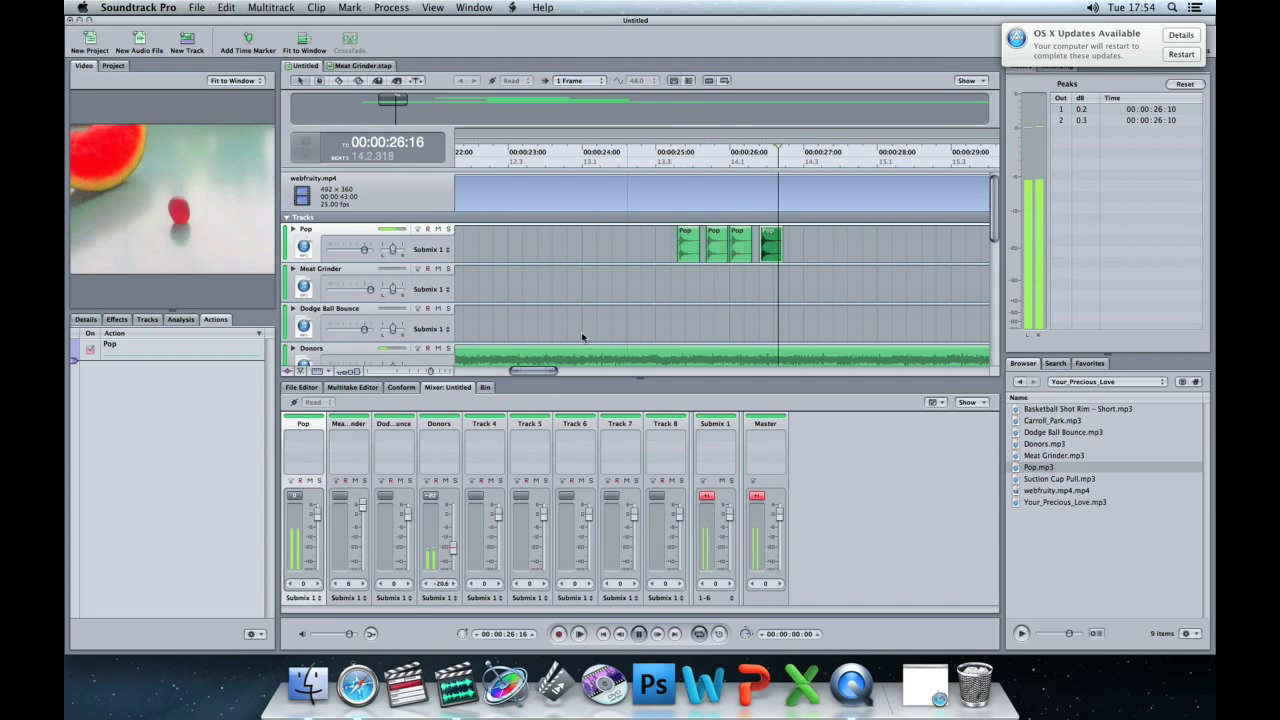
left_click(171, 667)
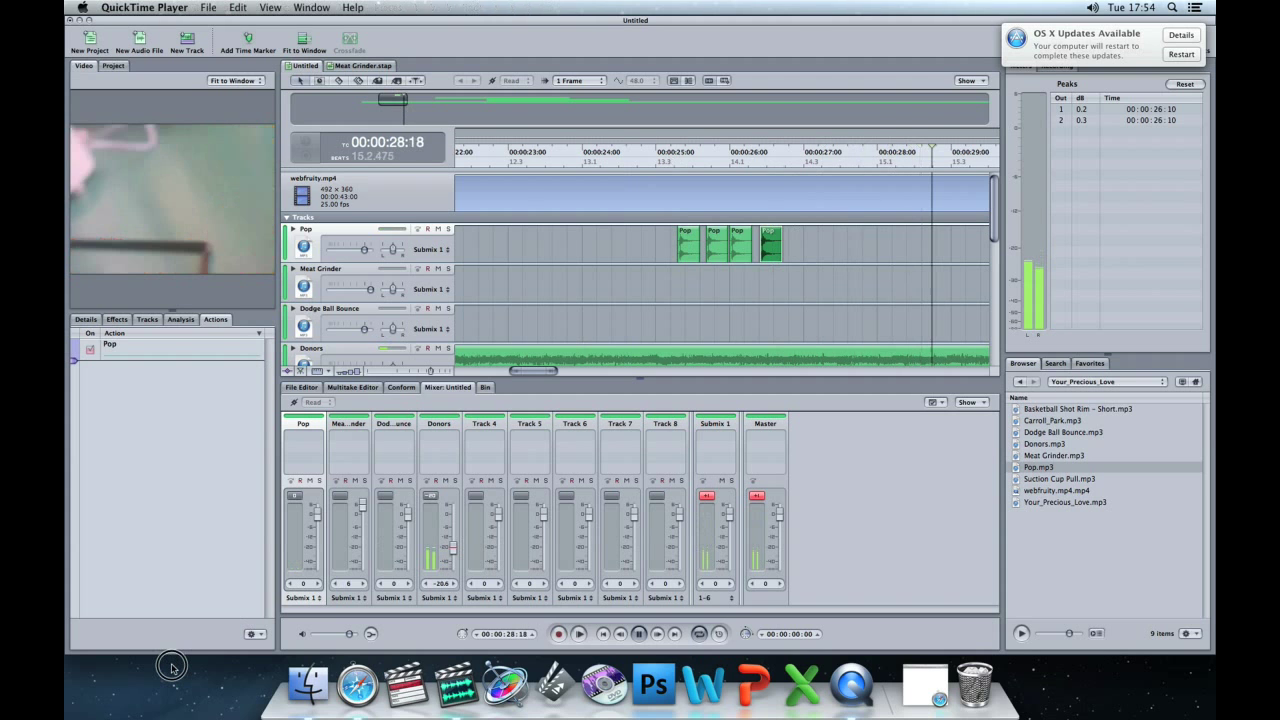